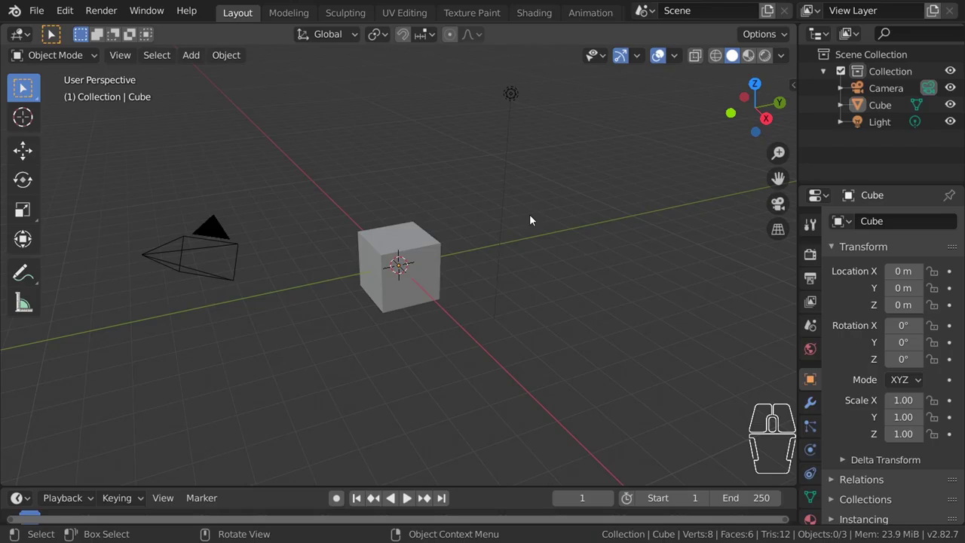
# Select the cube, light and camera in turn and examine the default scene from different angles.
pyautogui.moveTo(427, 276); pyautogui.dragTo(444, 233, button='middle')
pyautogui.scroll(-3, 430, 249)
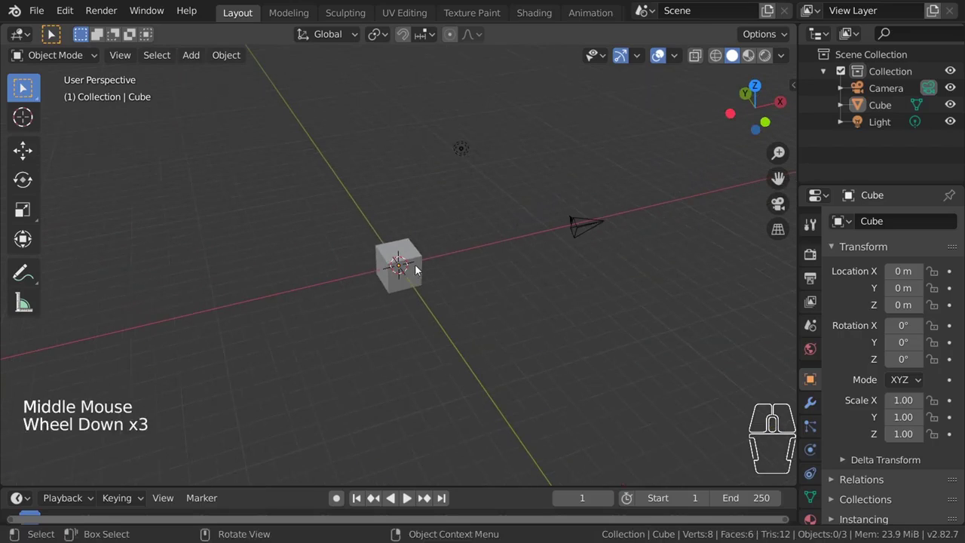
pyautogui.click(408, 266)
pyautogui.click(462, 148)
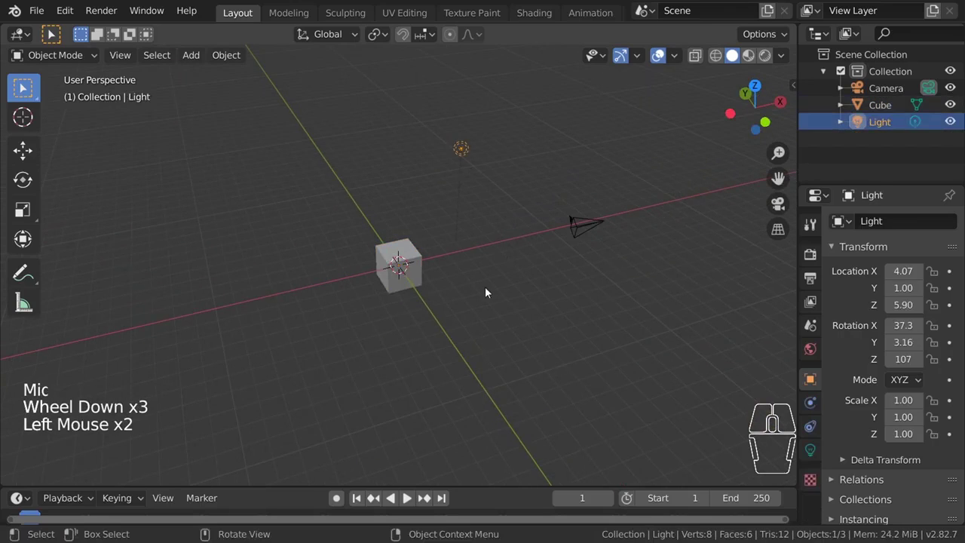
pyautogui.click(589, 221)
pyautogui.moveTo(485, 280); pyautogui.dragTo(519, 274, button='middle')
pyautogui.scroll(2, 455, 240)
pyautogui.moveTo(454, 239); pyautogui.dragTo(566, 267, button='middle')
pyautogui.moveTo(497, 250); pyautogui.dragTo(614, 229, button='middle')
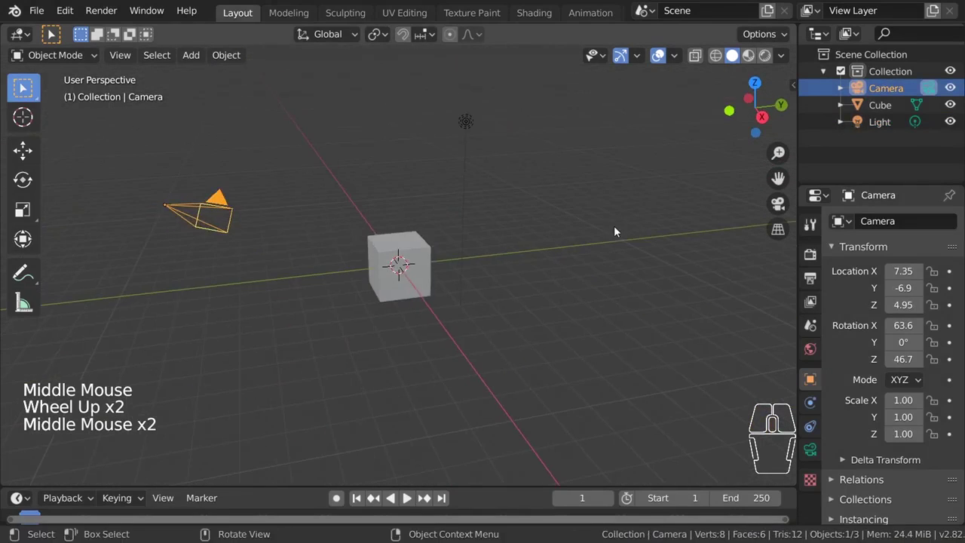
# Delete the cube from the scene.
pyautogui.click(424, 251)
pyautogui.moveTo(513, 240); pyautogui.dragTo(319, 263, button='middle')
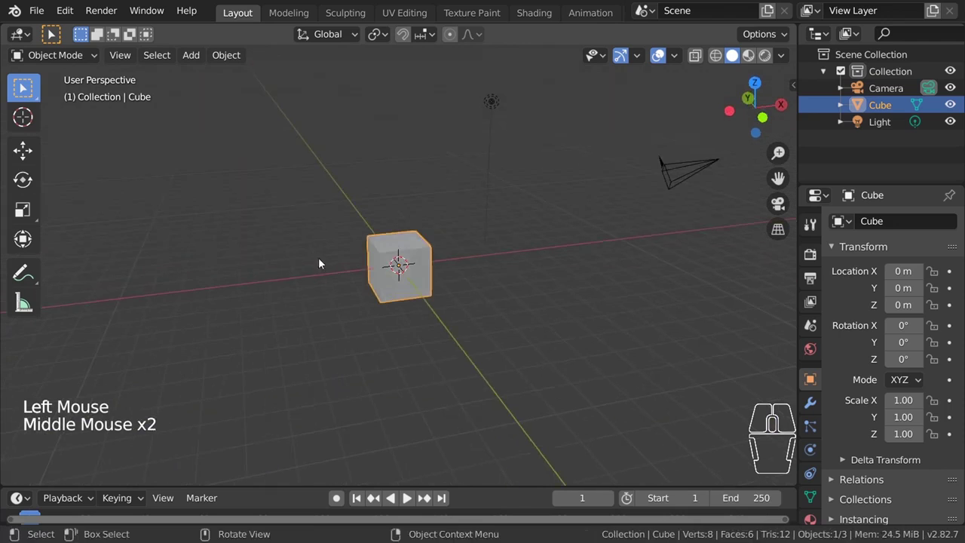
pyautogui.click(219, 59)
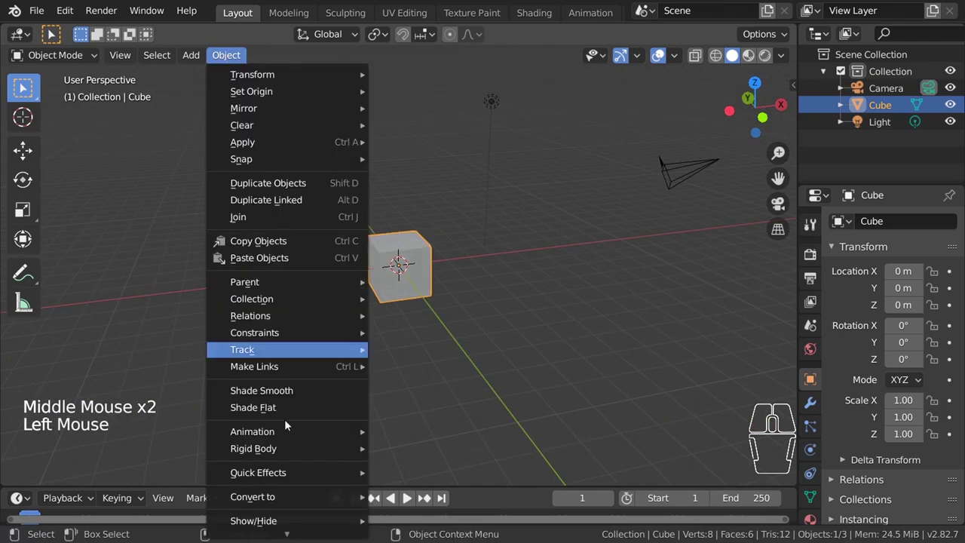
pyautogui.moveTo(284, 504)
pyautogui.click(284, 532)
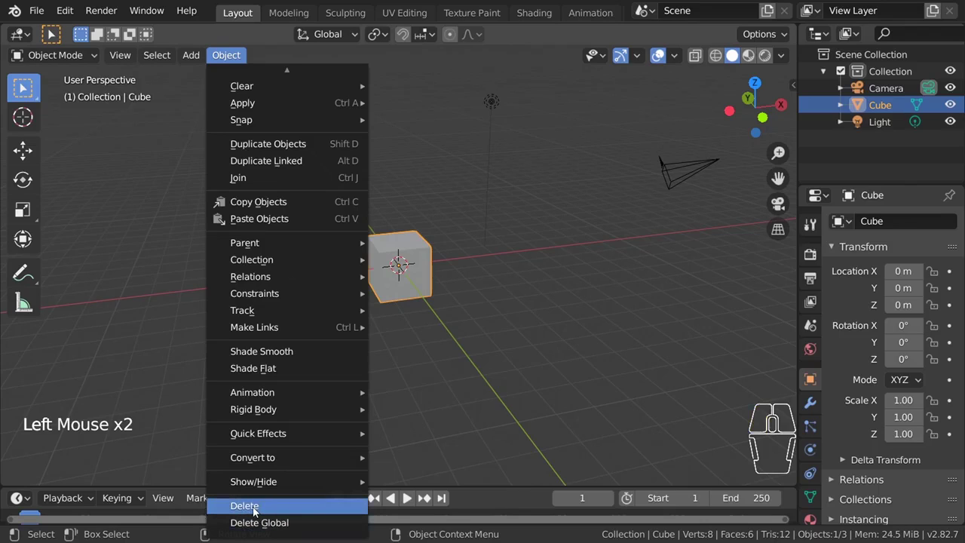
pyautogui.click(254, 511)
# Delete the light from the scene.
pyautogui.moveTo(353, 269); pyautogui.dragTo(415, 281, button='middle')
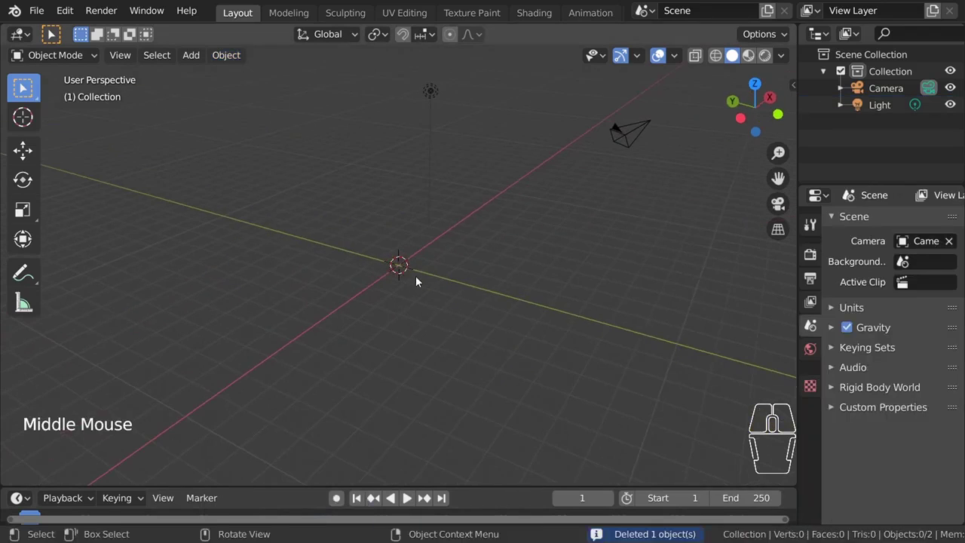
pyautogui.scroll(-2, 379, 247)
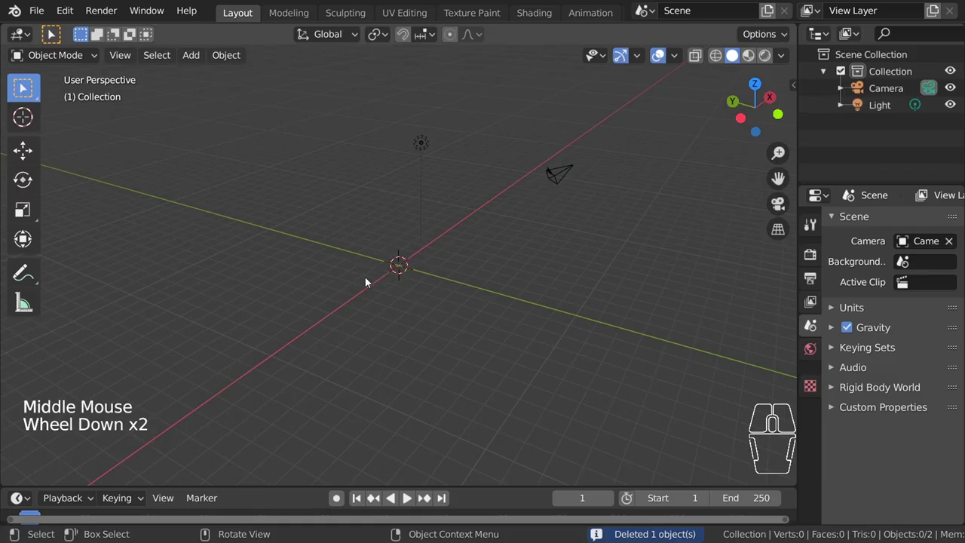
pyautogui.scroll(3, 365, 282)
pyautogui.moveTo(359, 248); pyautogui.dragTo(369, 131, button='middle')
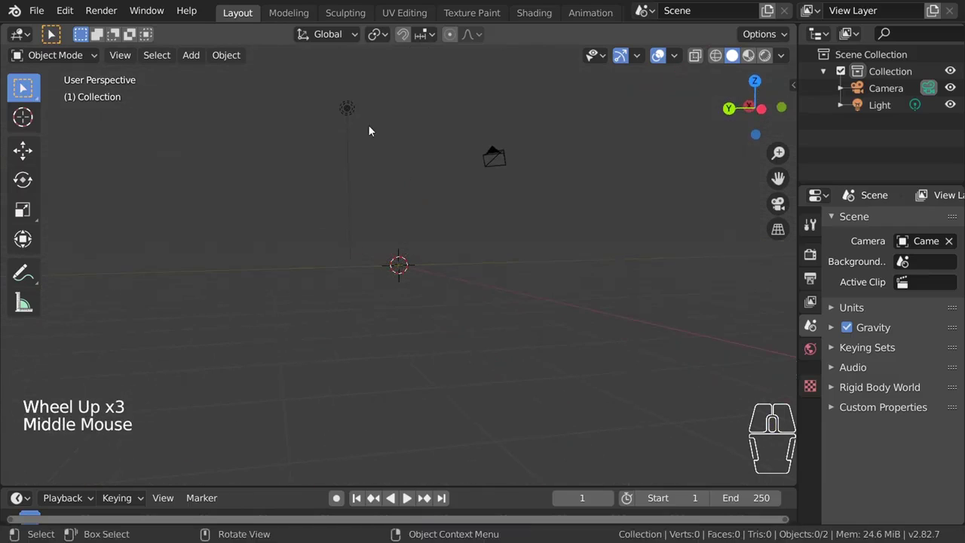
pyautogui.click(349, 110)
pyautogui.click(227, 55)
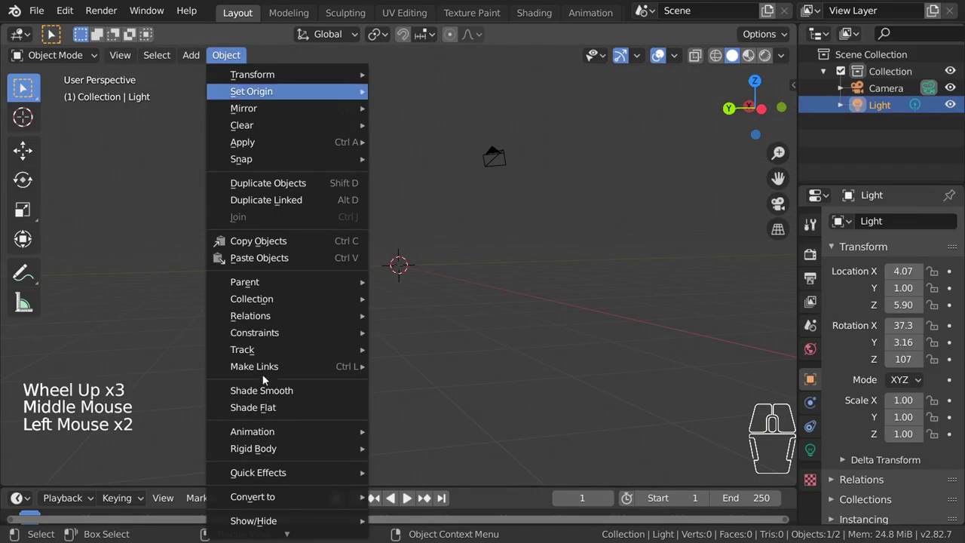
pyautogui.click(266, 503)
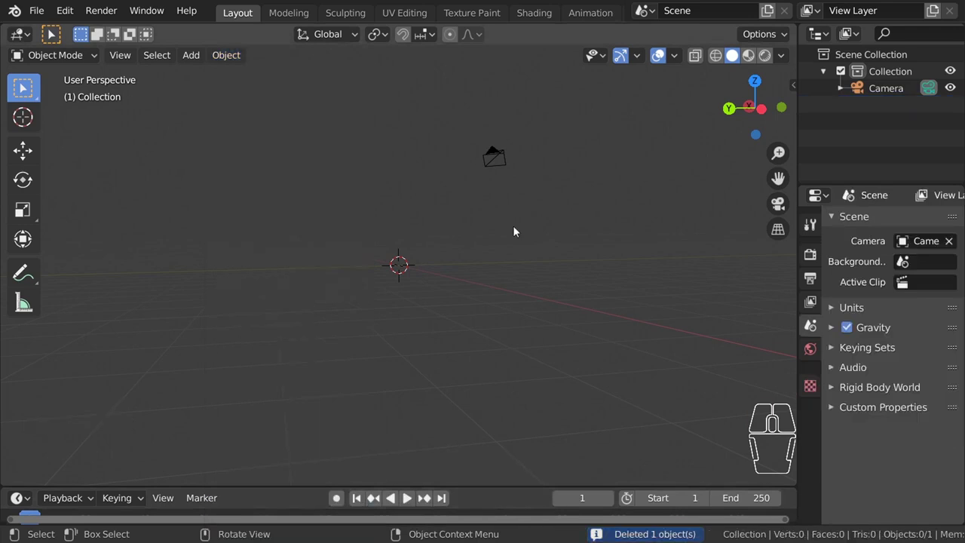
# Delete the camera from the scene.
pyautogui.click(501, 156)
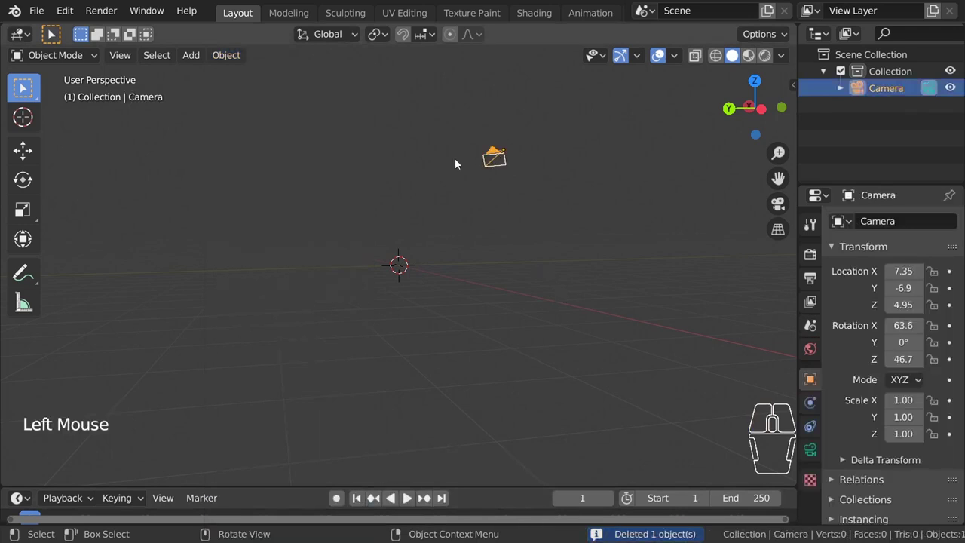
pyautogui.click(227, 55)
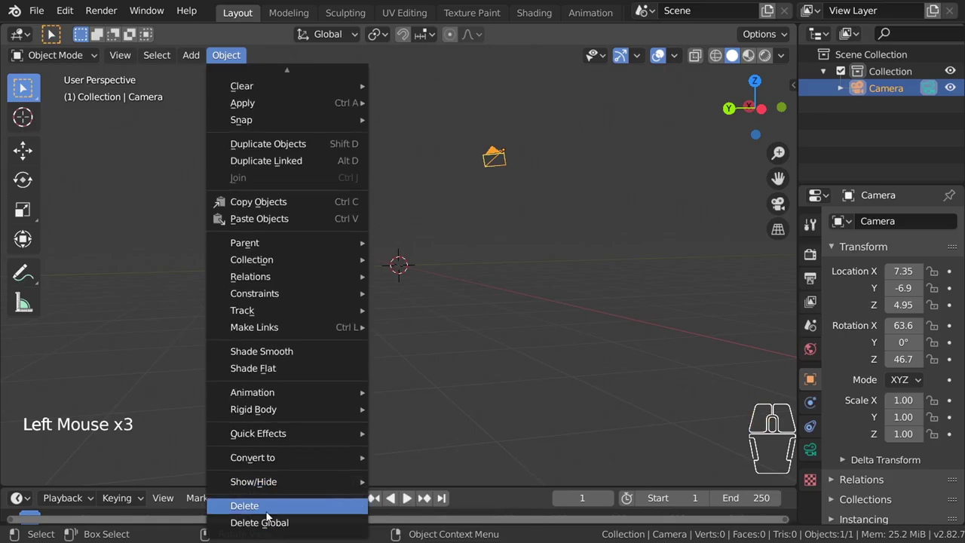
pyautogui.click(266, 504)
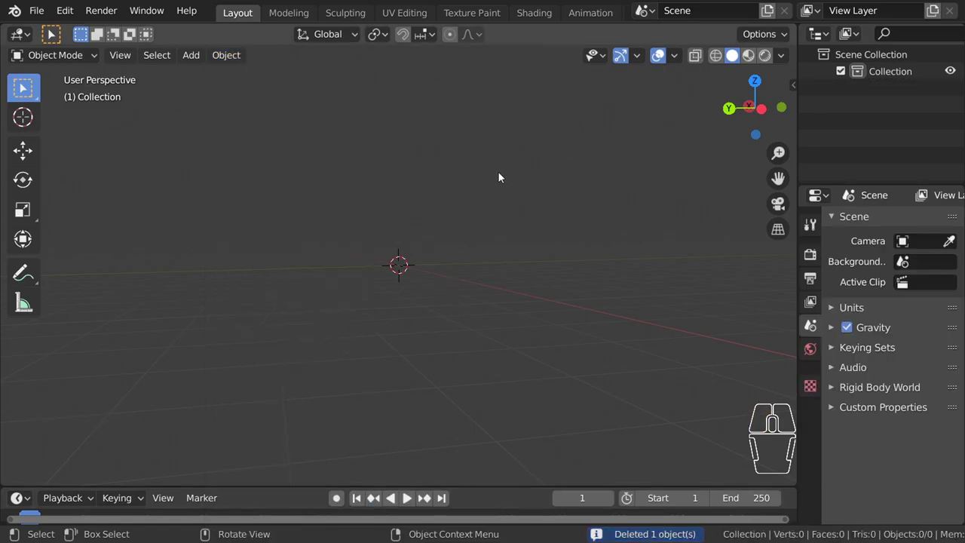
# Undo the deletions of the cube, light and camera.
pyautogui.moveTo(499, 173); pyautogui.dragTo(495, 221, button='middle')
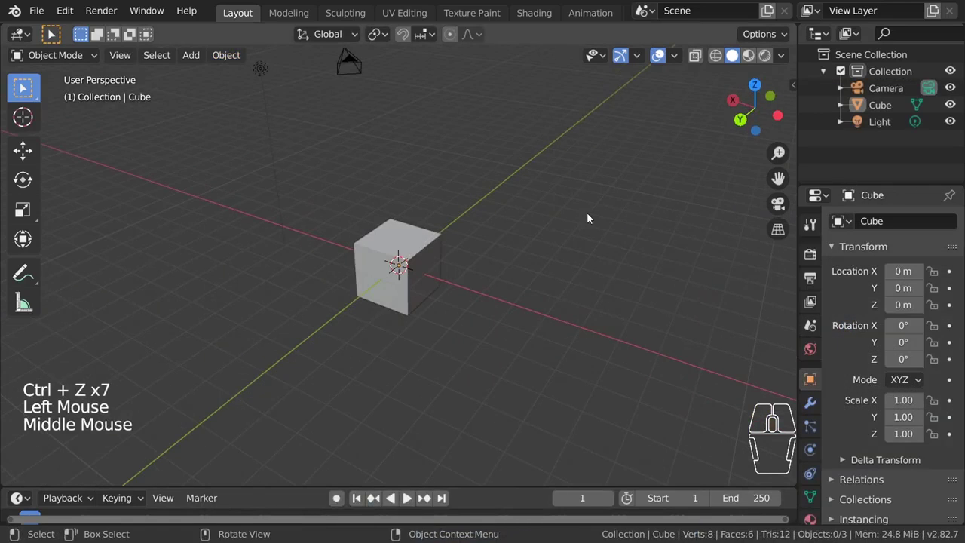
pyautogui.moveTo(587, 212); pyautogui.dragTo(472, 245, button='middle')
pyautogui.scroll(-2, 472, 245)
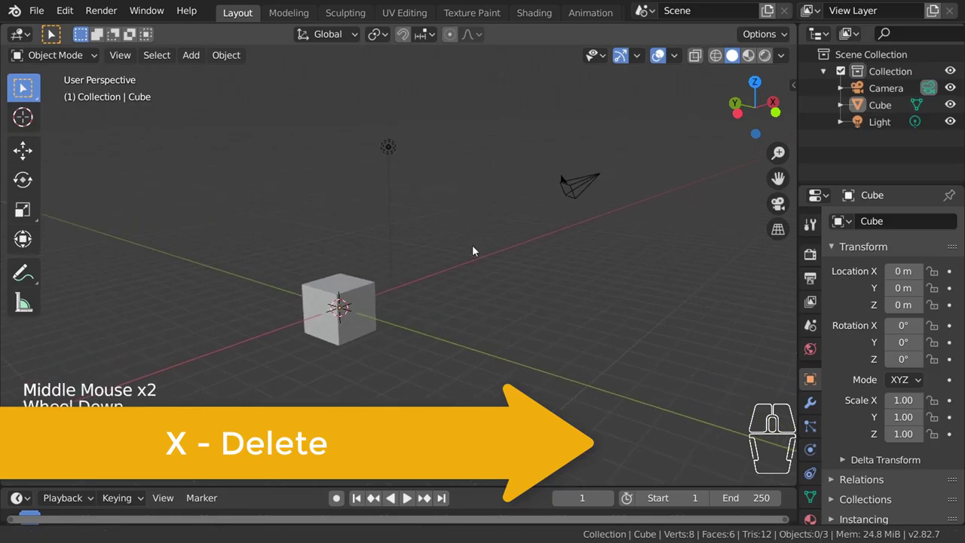
# Delete the default cube at the origin.
pyautogui.click(336, 315)
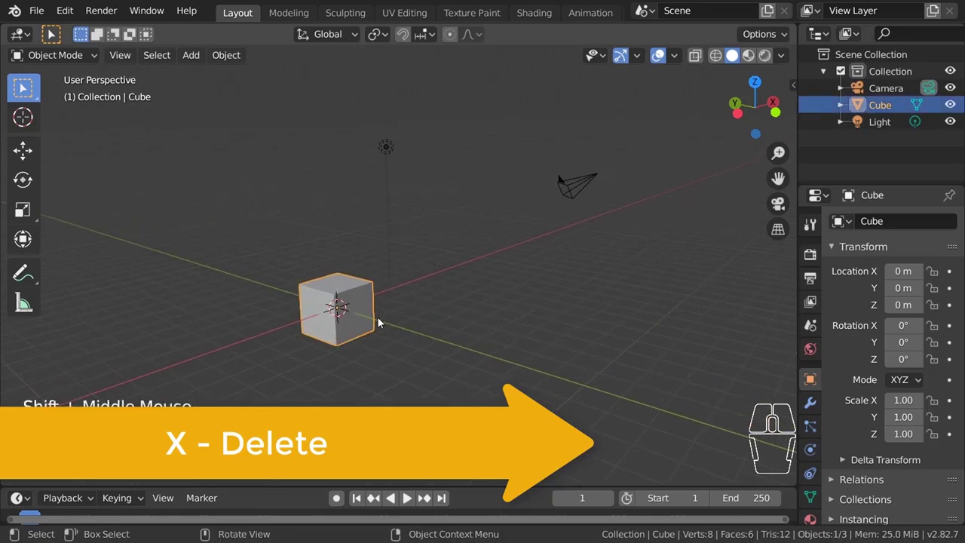
pyautogui.press('x')
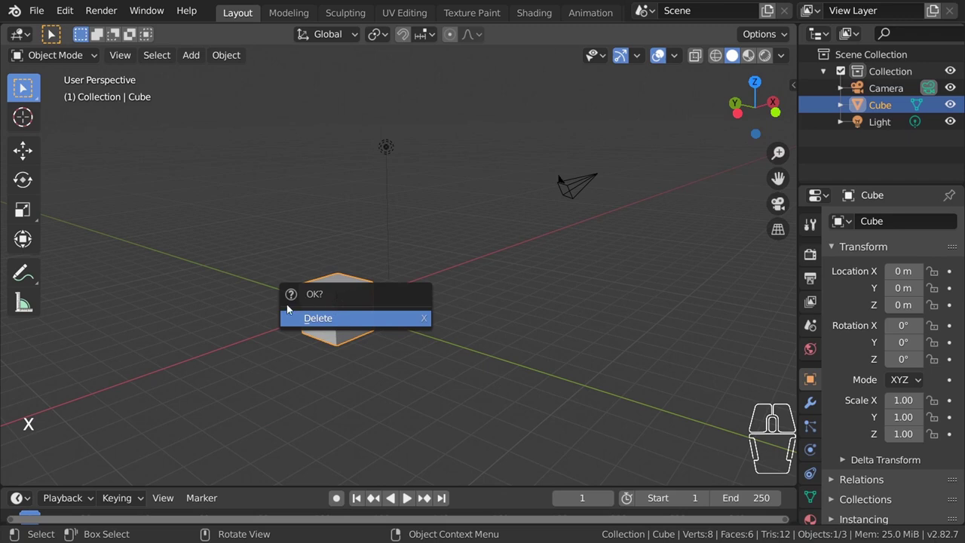
pyautogui.click(330, 320)
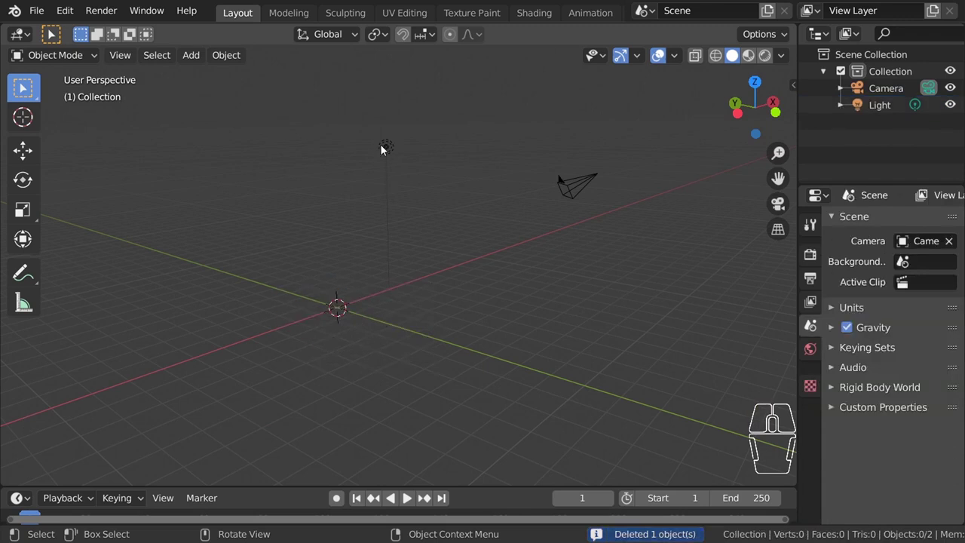
# Delete the light and the camera so that the scene is empty.
pyautogui.click(385, 146)
pyautogui.press('x')
pyautogui.click(426, 281)
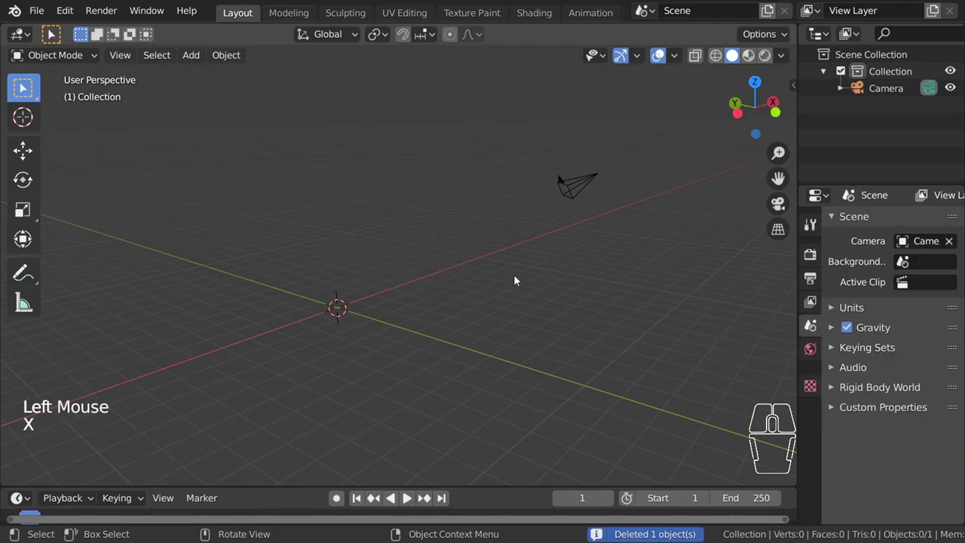
pyautogui.click(568, 194)
pyautogui.press('x')
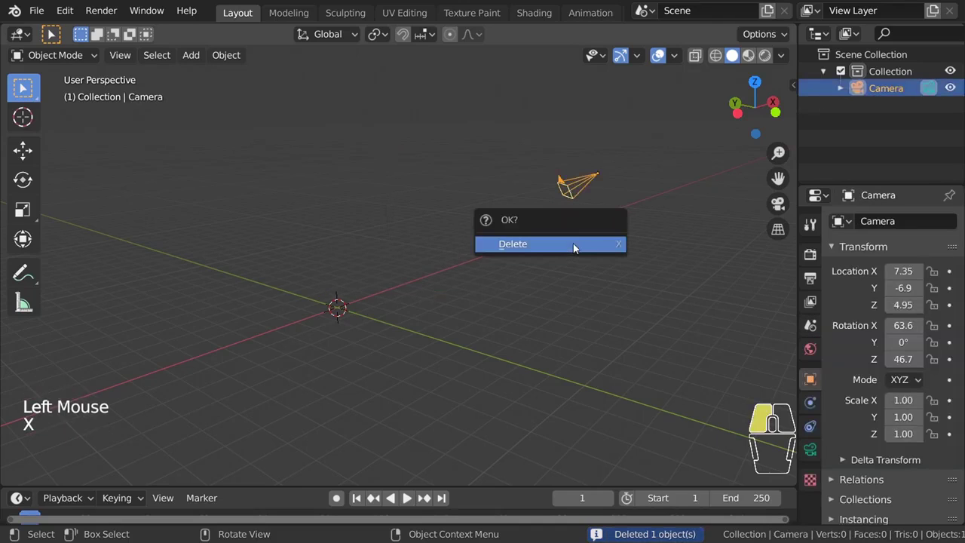
pyautogui.click(573, 243)
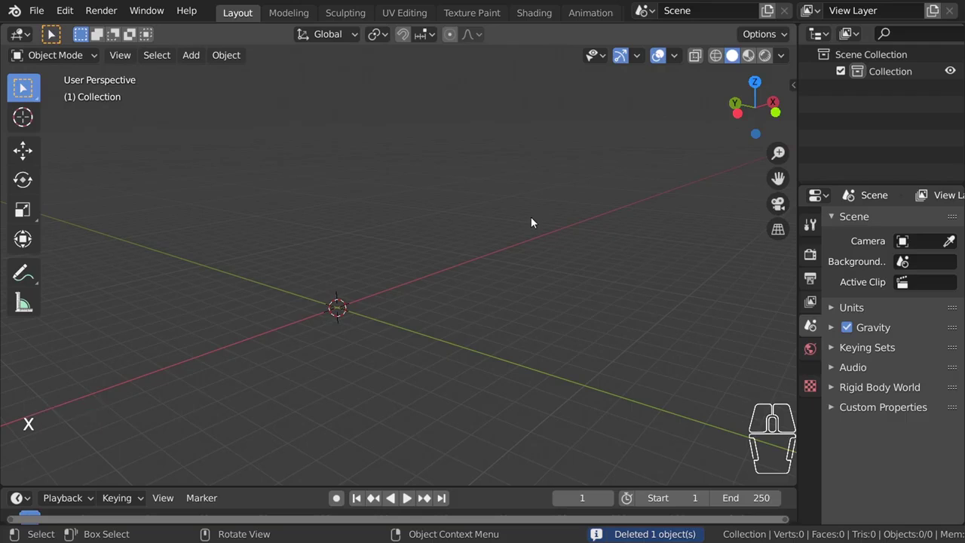
# Open the list of object types that can be added to the empty scene.
pyautogui.moveTo(531, 222); pyautogui.dragTo(383, 236, button='middle')
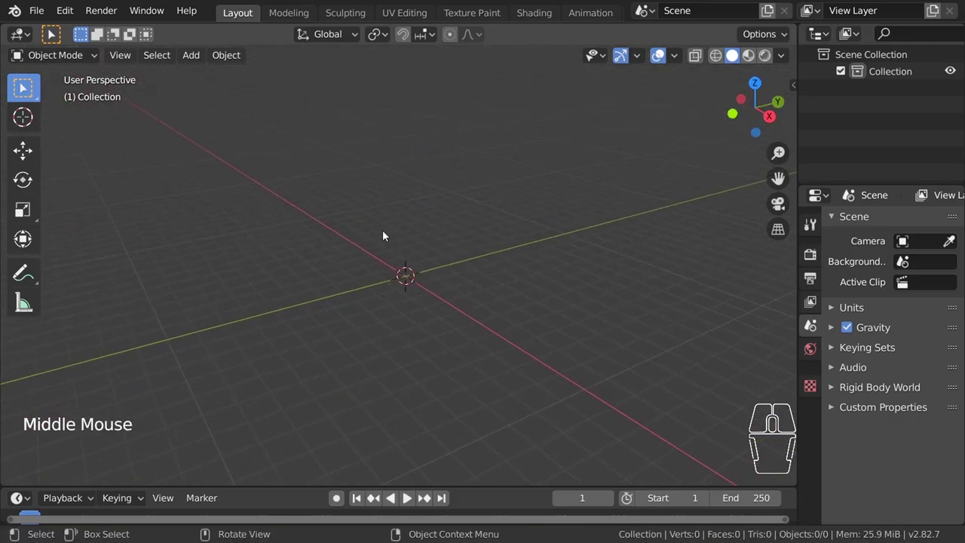
pyautogui.scroll(1, 383, 236)
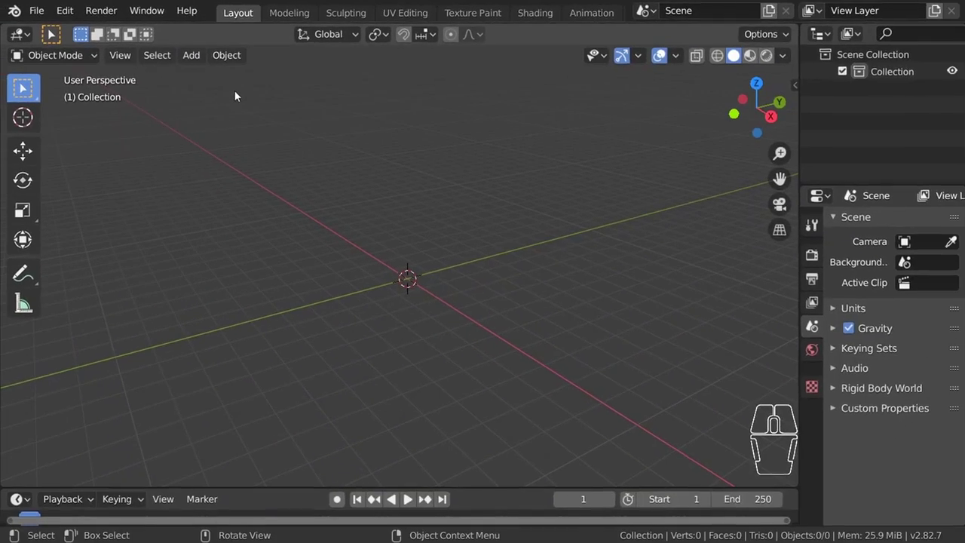
pyautogui.click(197, 58)
pyautogui.moveTo(290, 380)
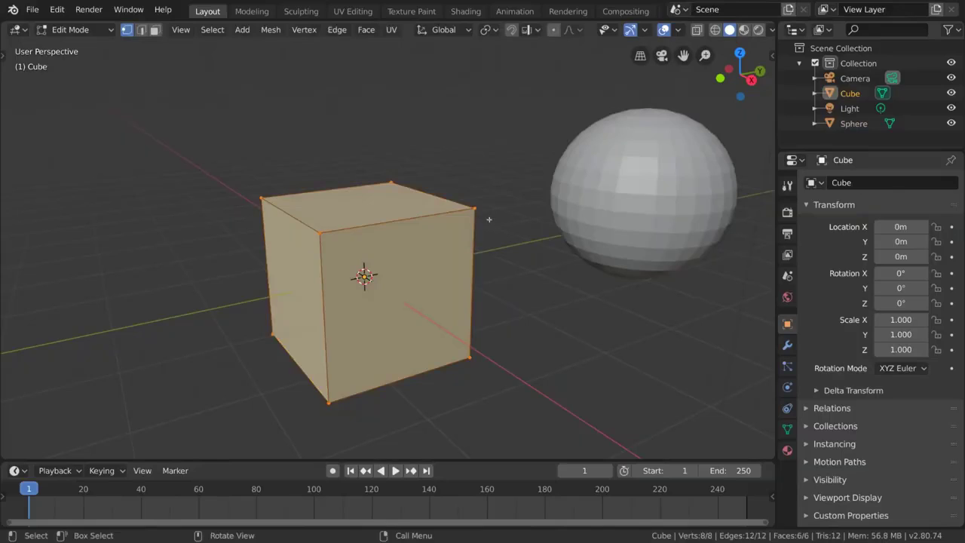
# Try moving a top corner vertex of the cube freely in Edit Mode.
pyautogui.click(486, 211)
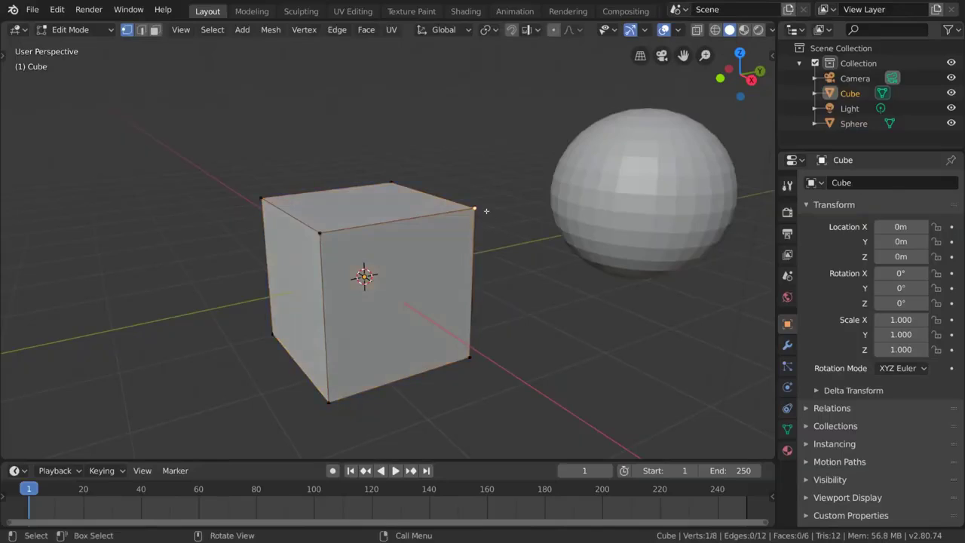
pyautogui.scroll(2, 521, 229)
pyautogui.press('g')
pyautogui.moveTo(530, 233); pyautogui.dragTo(365, 231, button='middle')
pyautogui.rightClick(495, 240)
pyautogui.press('g')
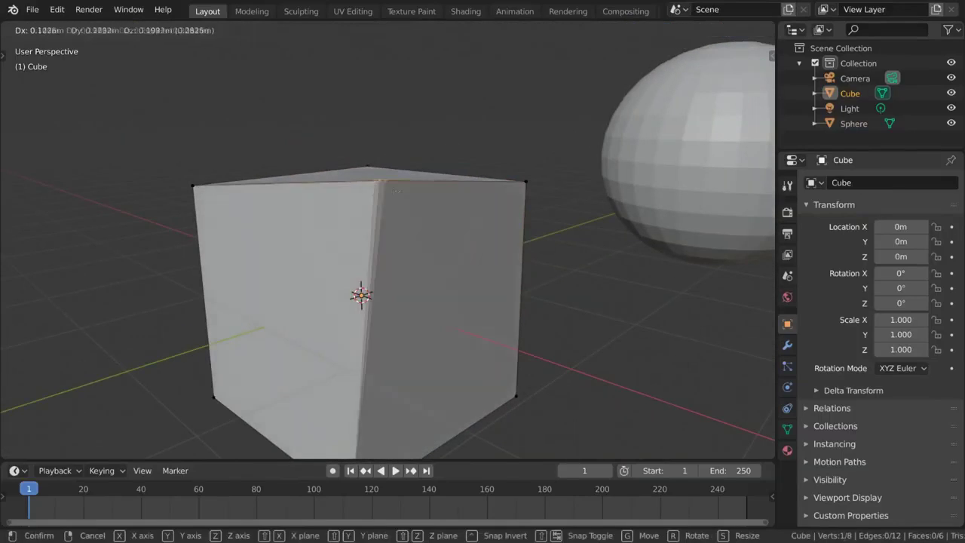
pyautogui.rightClick(413, 203)
# Select a top edge of the cube in edge selection mode, and try moving a side face in face selection mode.
pyautogui.press('2')
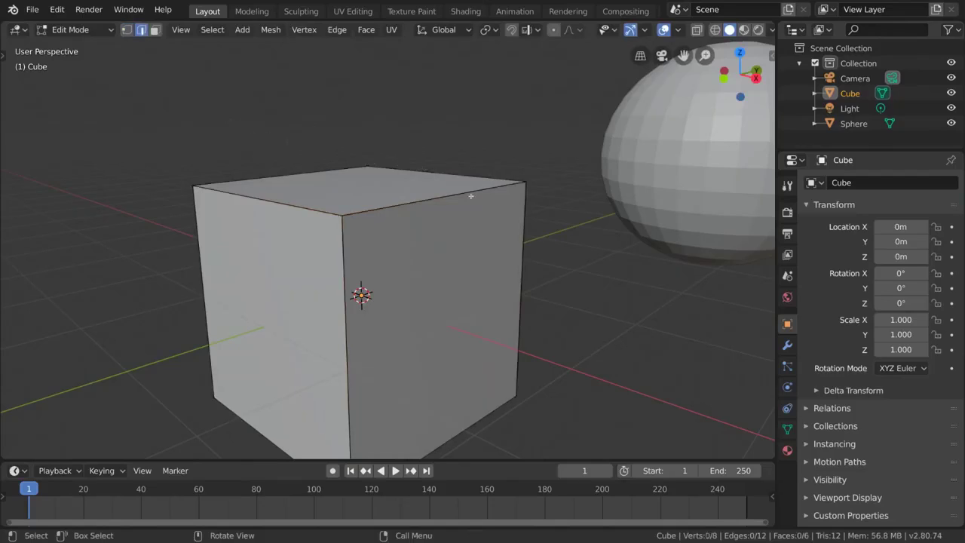
pyautogui.moveTo(457, 202); pyautogui.dragTo(420, 249, button='middle')
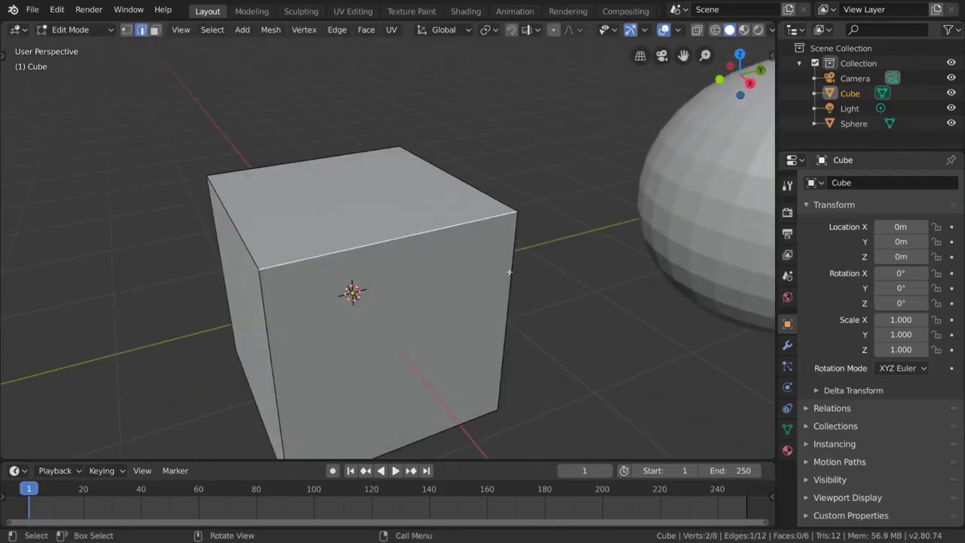
pyautogui.press('3')
pyautogui.click(480, 284)
pyautogui.scroll(-5, 452, 280)
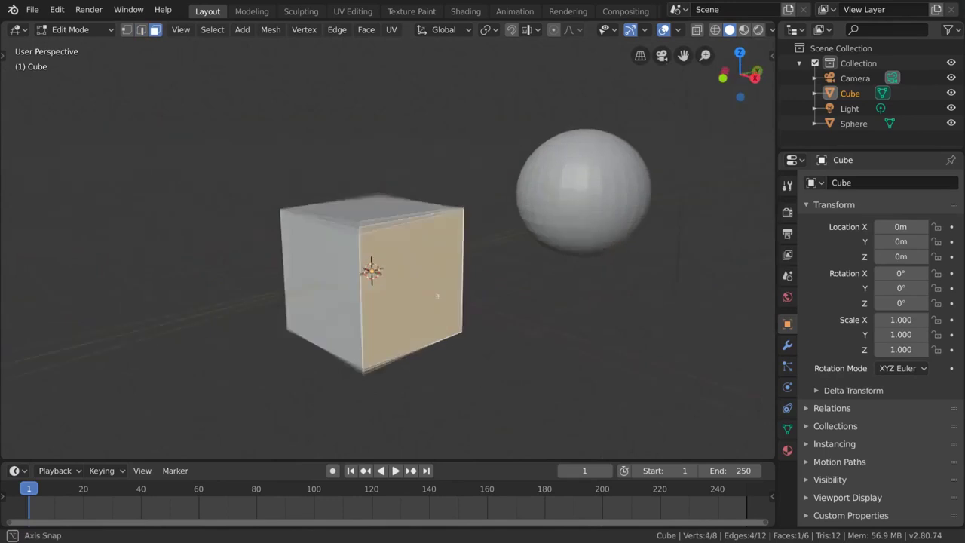
pyautogui.scroll(3, 440, 299)
pyautogui.press('g')
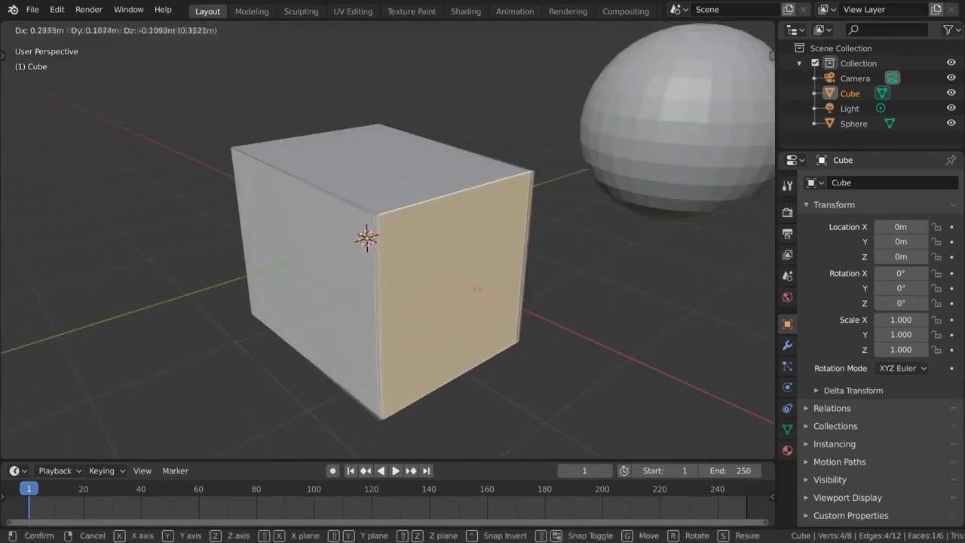
pyautogui.press('Escape')
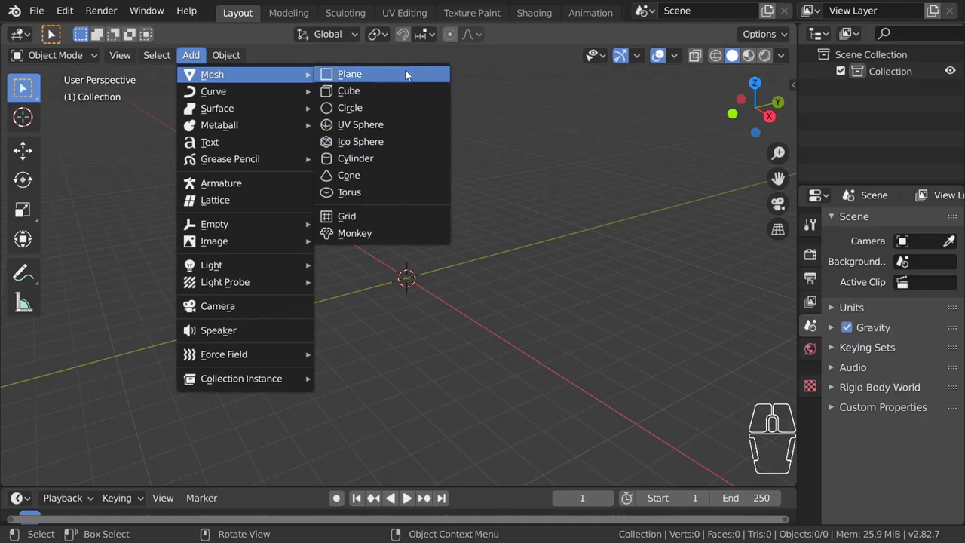
# Add a plane mesh and move it to about X -2.3, Y -6.0, Z -2.8 m.
pyautogui.click(406, 70)
pyautogui.press('g')
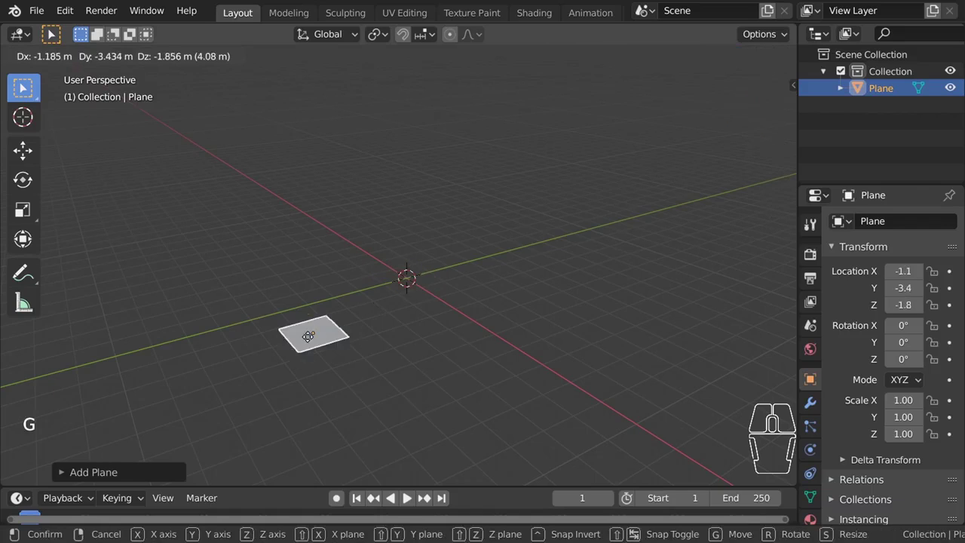
pyautogui.click(192, 84)
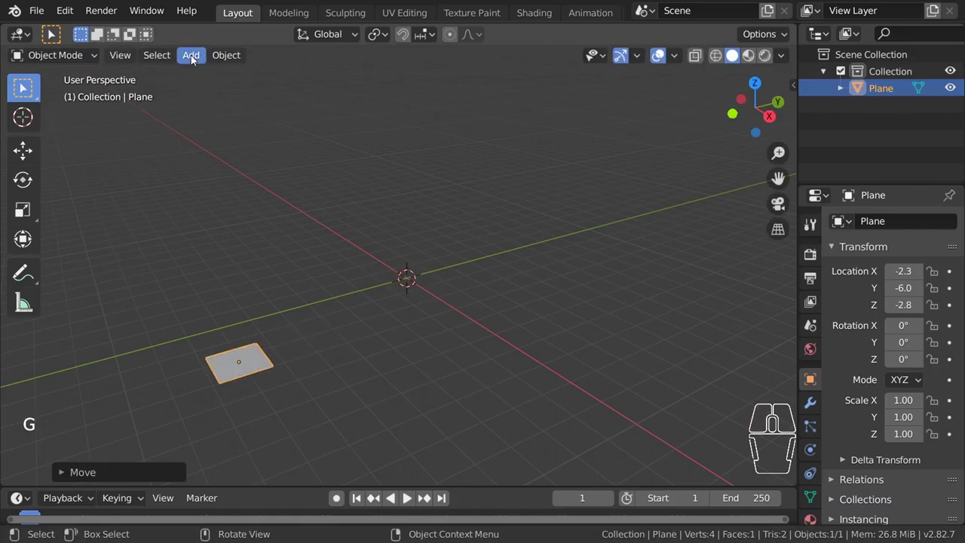
# Add a cube mesh and move it away from the origin toward the positive Y side.
pyautogui.click(191, 55)
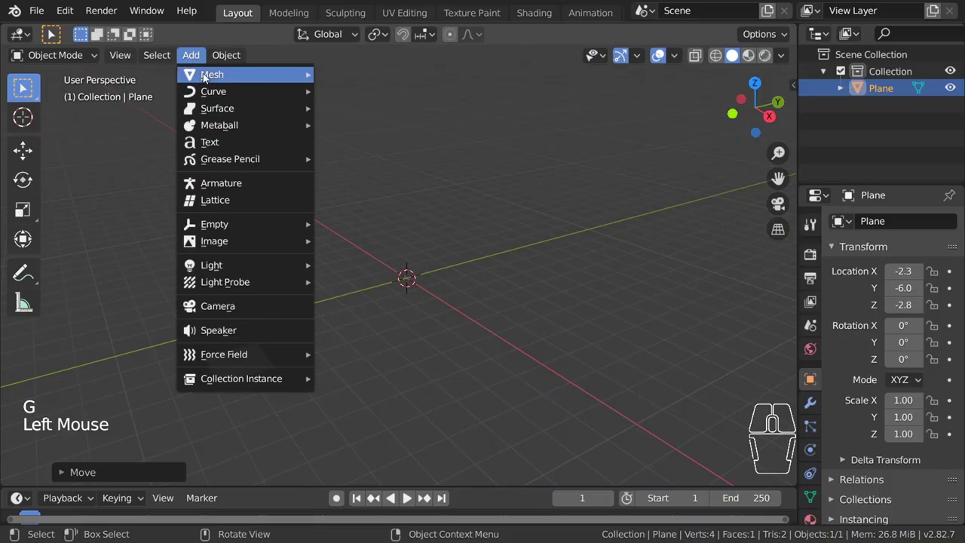
pyautogui.moveTo(215, 73)
pyautogui.click(375, 87)
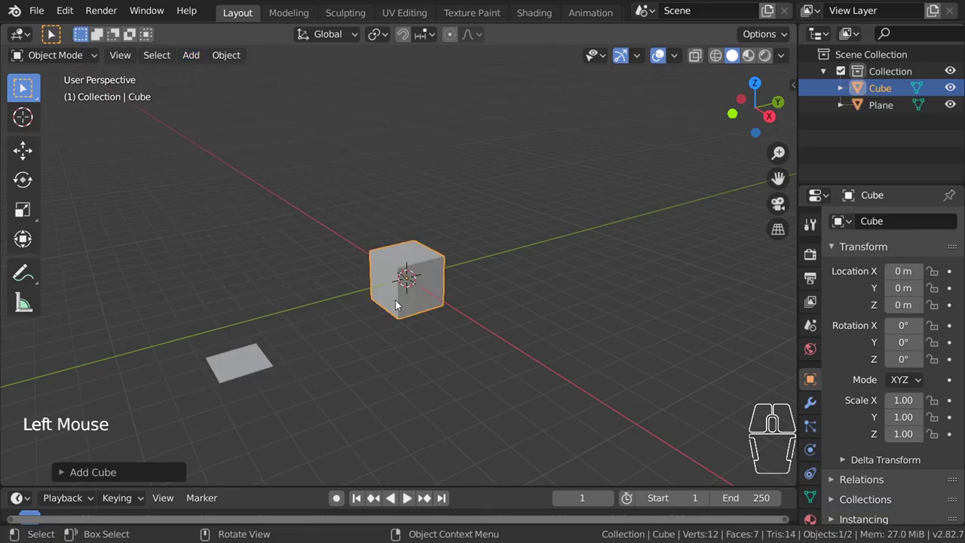
pyautogui.press('g')
pyautogui.click(591, 263)
# Add a mesh circle and move it to about X -4.0, Y -5.4, Z 1.42 m.
pyautogui.click(190, 55)
pyautogui.click(349, 108)
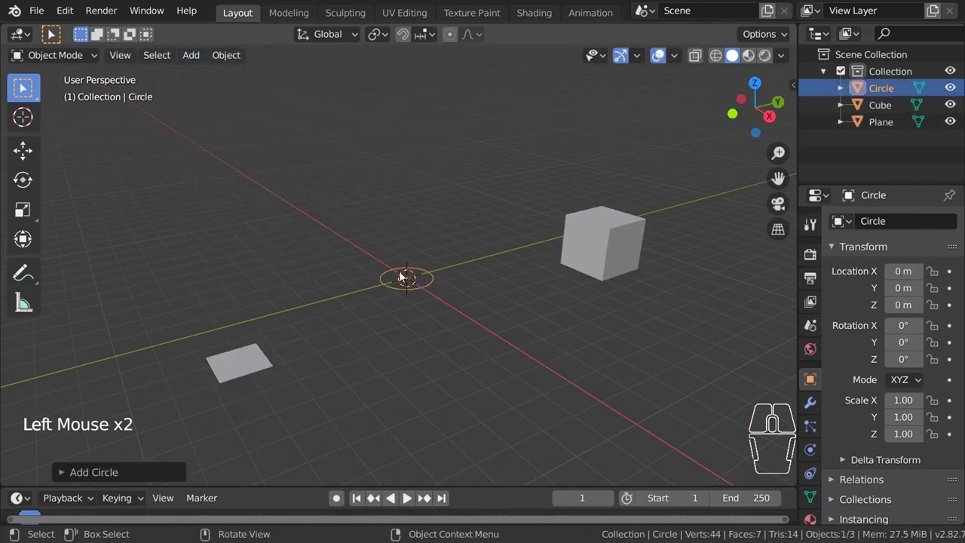
pyautogui.press('g')
pyautogui.click(220, 235)
# Add a UV sphere and move it to about X -2.0, Y 1.08, Z 5.46 m.
pyautogui.click(191, 55)
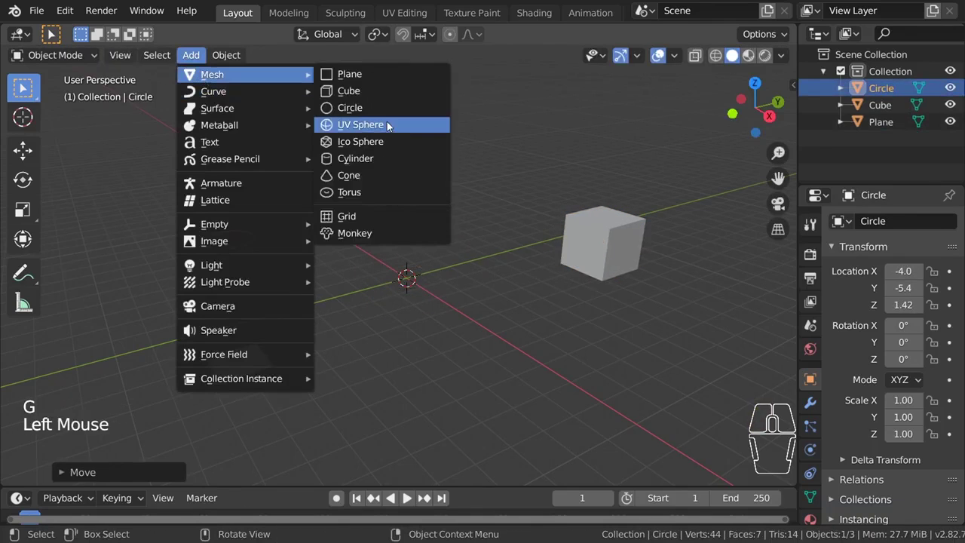
pyautogui.click(387, 125)
pyautogui.press('g')
pyautogui.click(403, 89)
# Add an ico sphere and move it to about X 2.60, Y 1.15, Z -3.8 m.
pyautogui.click(191, 55)
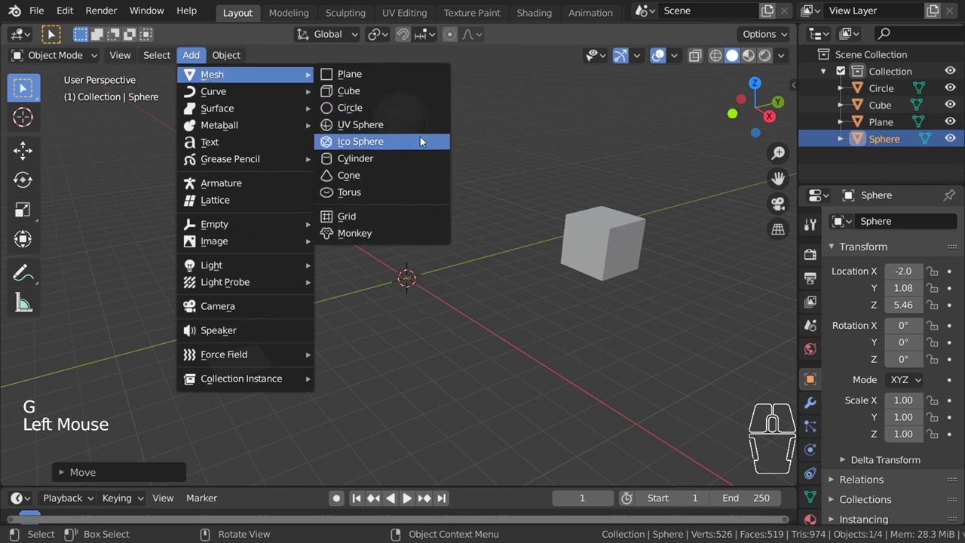
pyautogui.click(420, 141)
pyautogui.press('g')
pyautogui.click(481, 253)
# Add a cylinder mesh and move it to about X 0.68, Y 4.57, Z 4.27 m.
pyautogui.scroll(1, 231, 78)
pyautogui.click(190, 55)
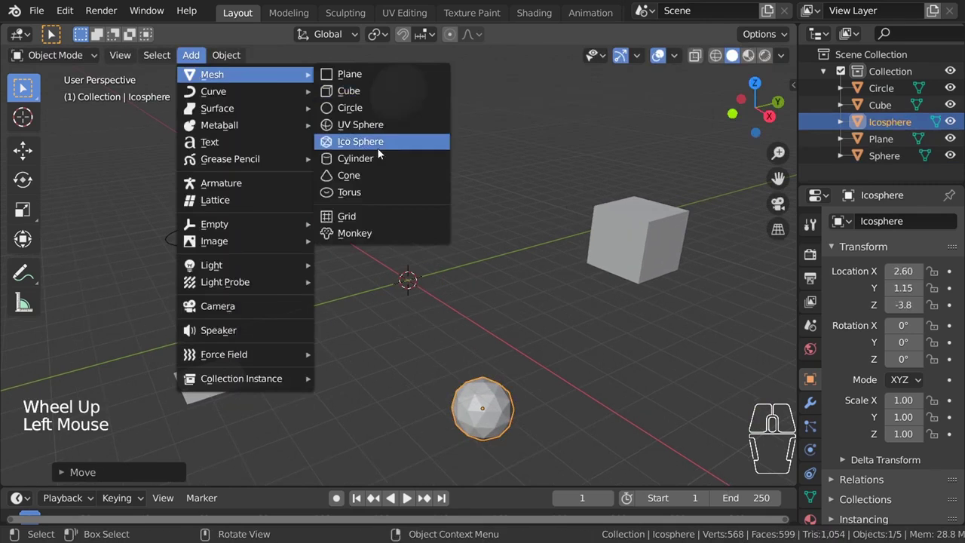
pyautogui.click(379, 156)
pyautogui.press('g')
pyautogui.click(539, 133)
# Add a cone mesh and move it to about X -3.9, Y -2.7, Z 4.73 m.
pyautogui.click(191, 55)
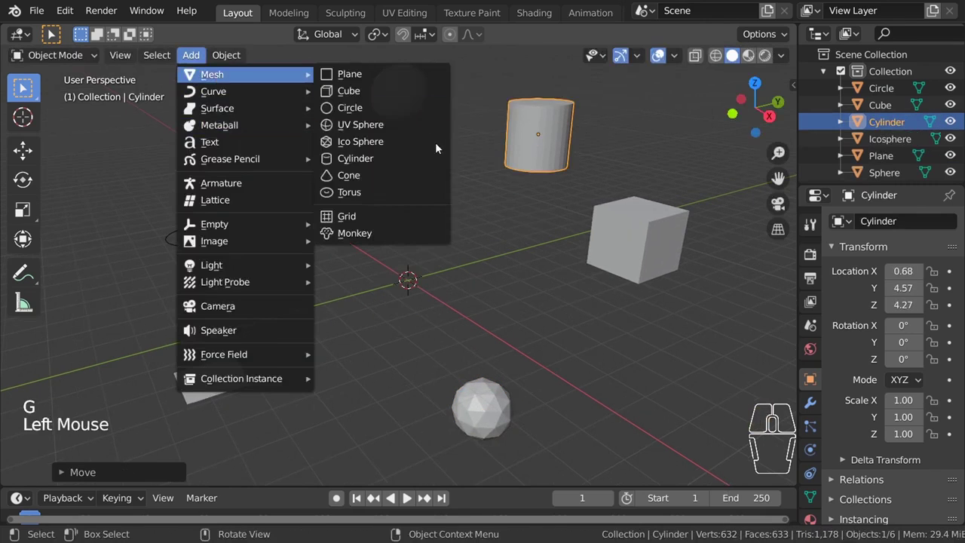
pyautogui.click(348, 175)
pyautogui.press('g')
pyautogui.click(270, 133)
# Add a torus mesh and move it to about X 5.18, Y 6.37, Z -2.5 m.
pyautogui.click(191, 55)
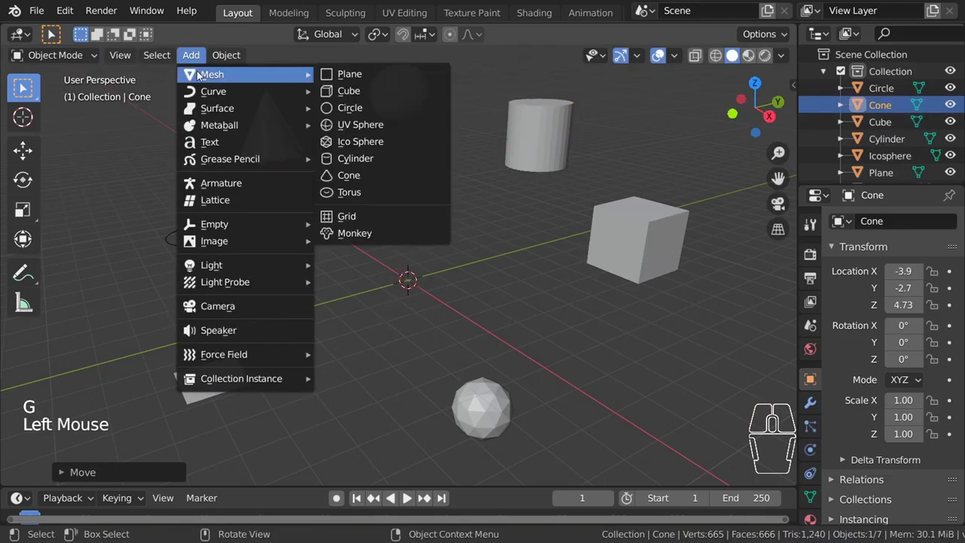
pyautogui.click(377, 194)
pyautogui.press('g')
pyautogui.click(639, 371)
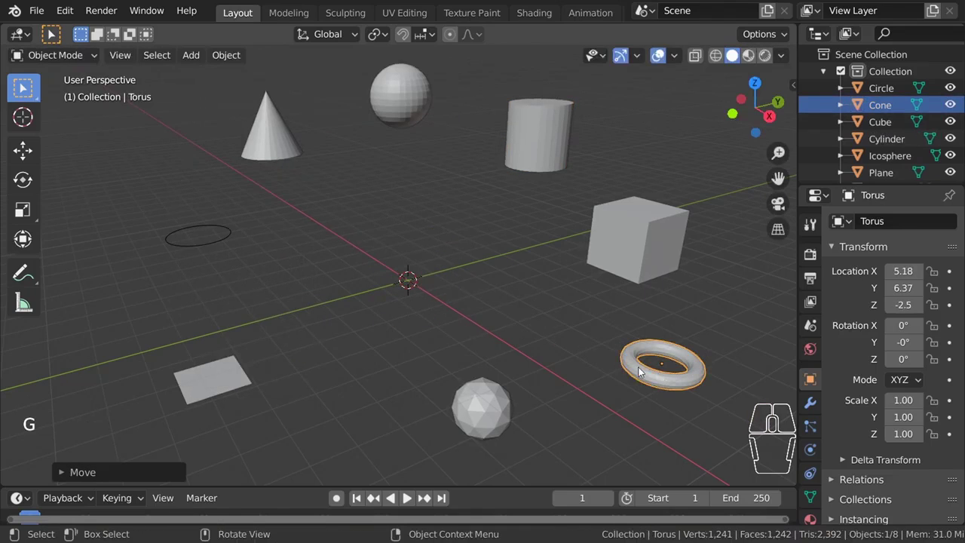
# Add a monkey mesh at the origin, between the other primitives.
pyautogui.click(189, 59)
pyautogui.moveTo(216, 75)
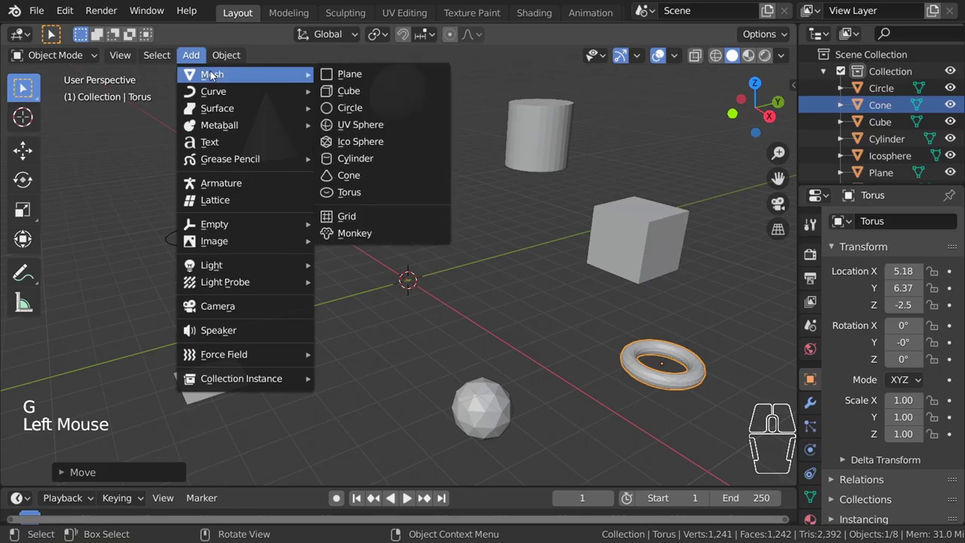
pyautogui.click(389, 232)
# Examine the monkey head up close from the front and the surrounding mesh primitives from several angles.
pyautogui.scroll(4, 367, 249)
pyautogui.moveTo(333, 292); pyautogui.dragTo(408, 255, button='middle')
pyautogui.scroll(3, 390, 268)
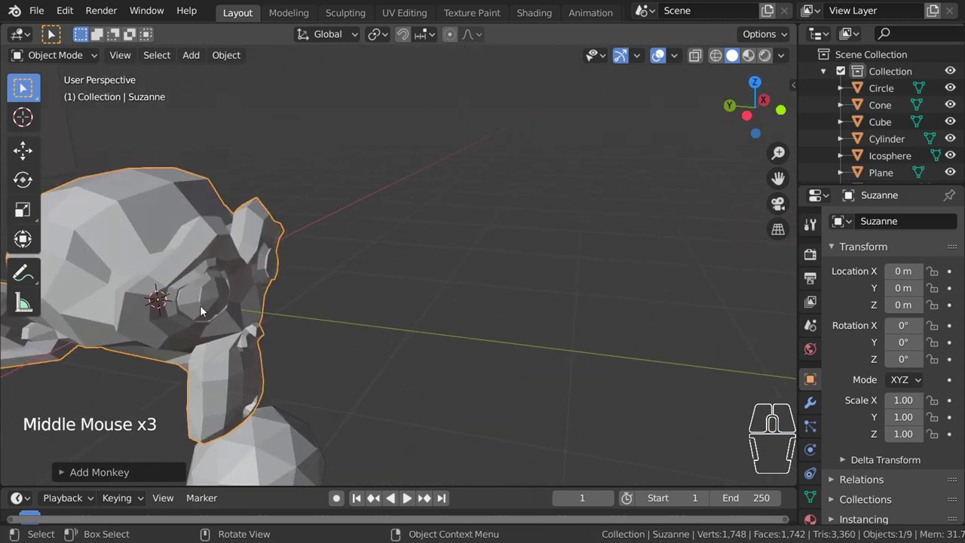
pyautogui.moveTo(200, 304); pyautogui.dragTo(580, 204, button='middle')
pyautogui.moveTo(404, 241); pyautogui.dragTo(502, 244, button='middle')
pyautogui.scroll(-1, 501, 244)
pyautogui.scroll(1, 502, 243)
pyautogui.scroll(-1, 502, 243)
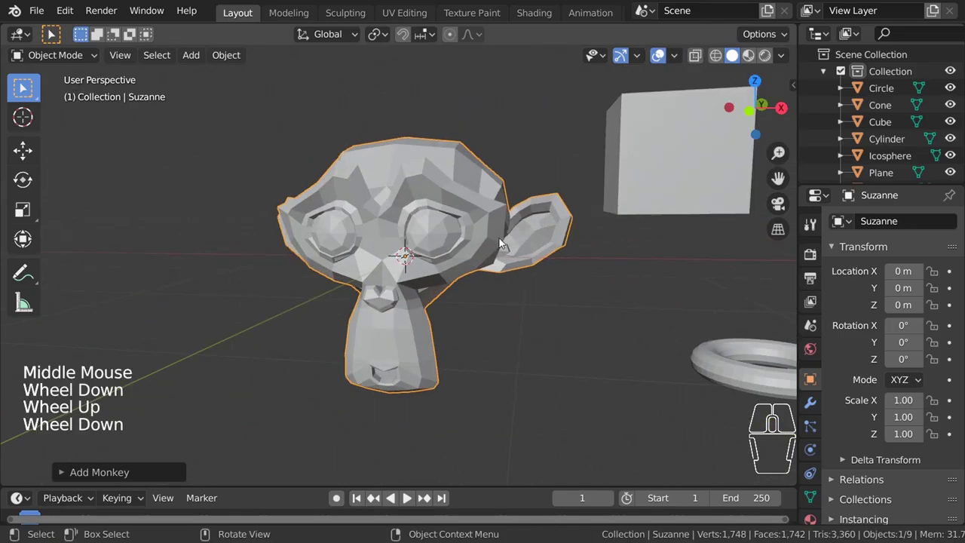
pyautogui.scroll(-3, 491, 231)
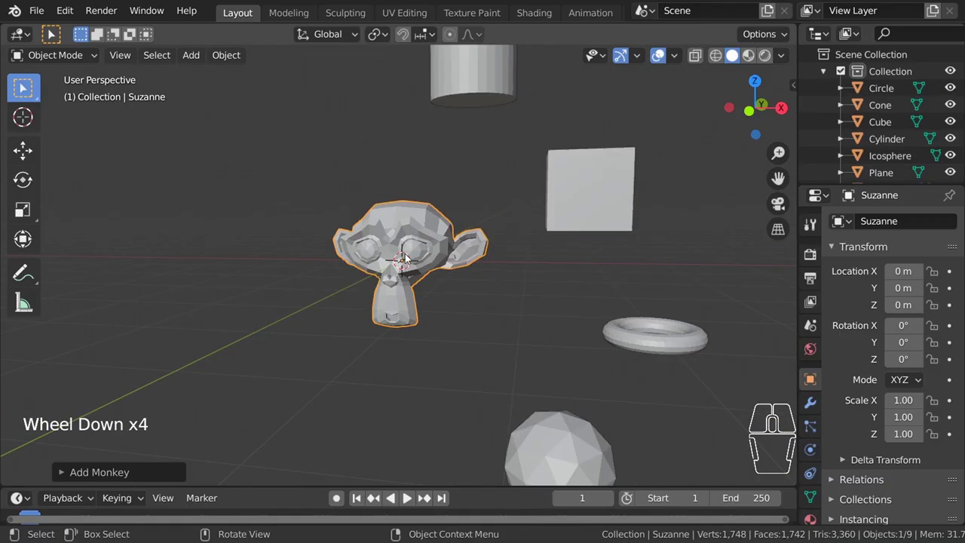
pyautogui.moveTo(405, 258); pyautogui.dragTo(529, 296, button='middle')
pyautogui.moveTo(491, 245); pyautogui.dragTo(603, 306, button='middle')
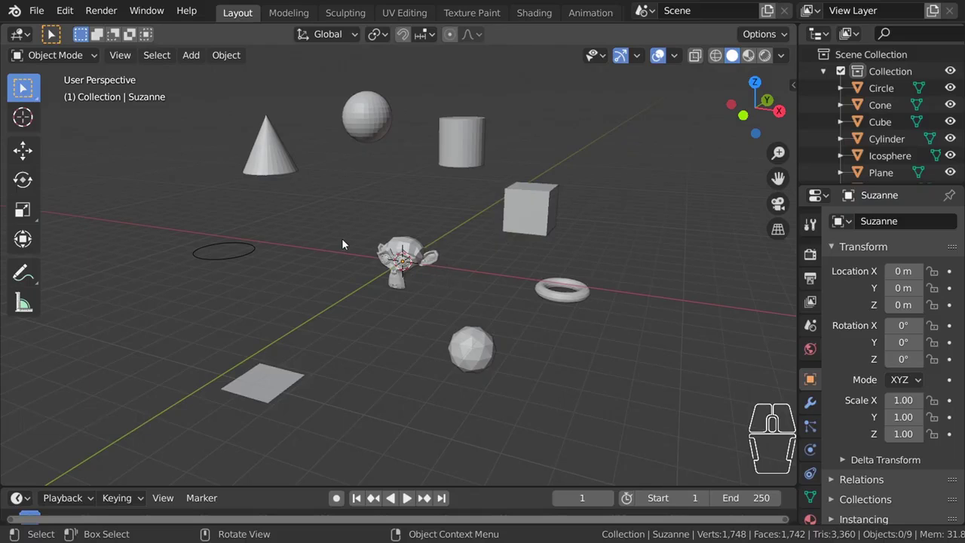
pyautogui.moveTo(341, 244); pyautogui.dragTo(504, 290, button='middle')
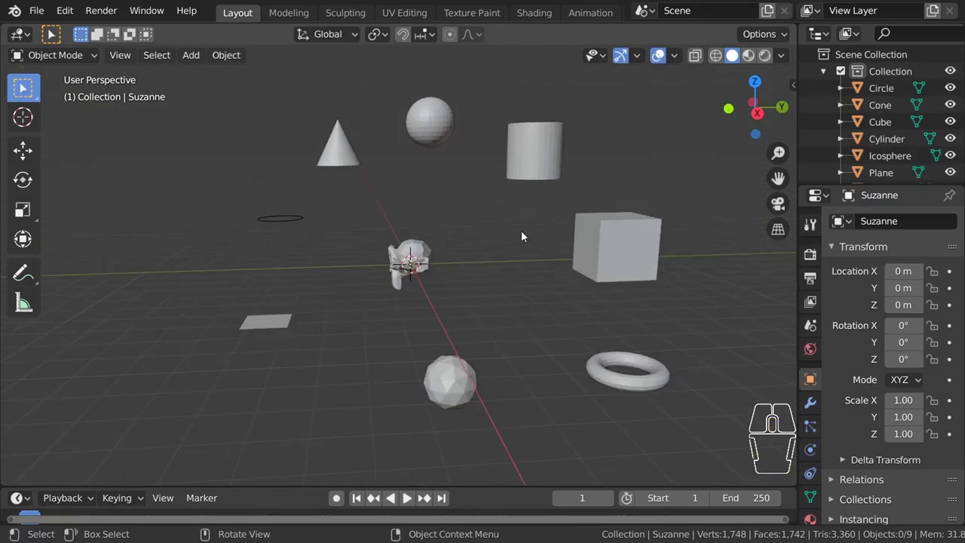
# Select all the mesh objects in the scene and delete them.
pyautogui.press('a')
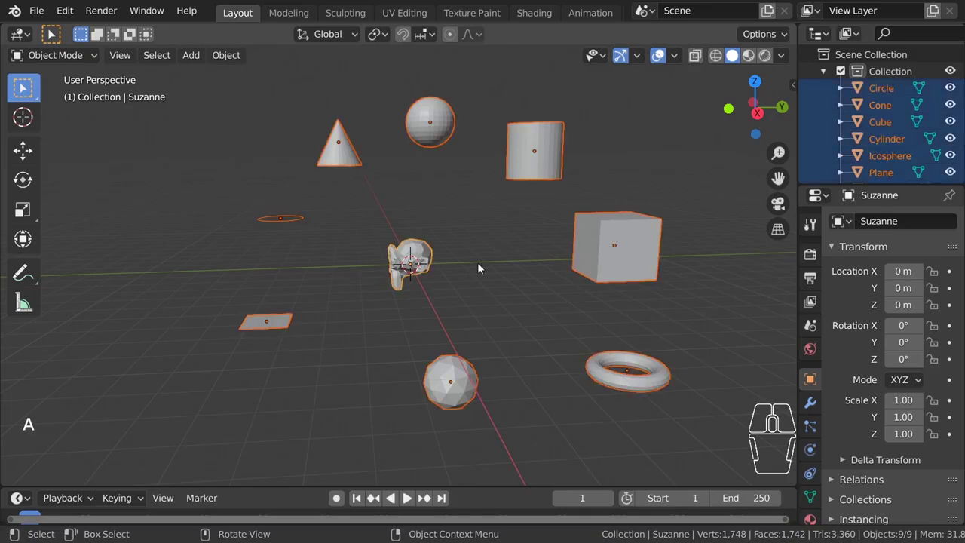
pyautogui.press('x')
pyautogui.click(480, 268)
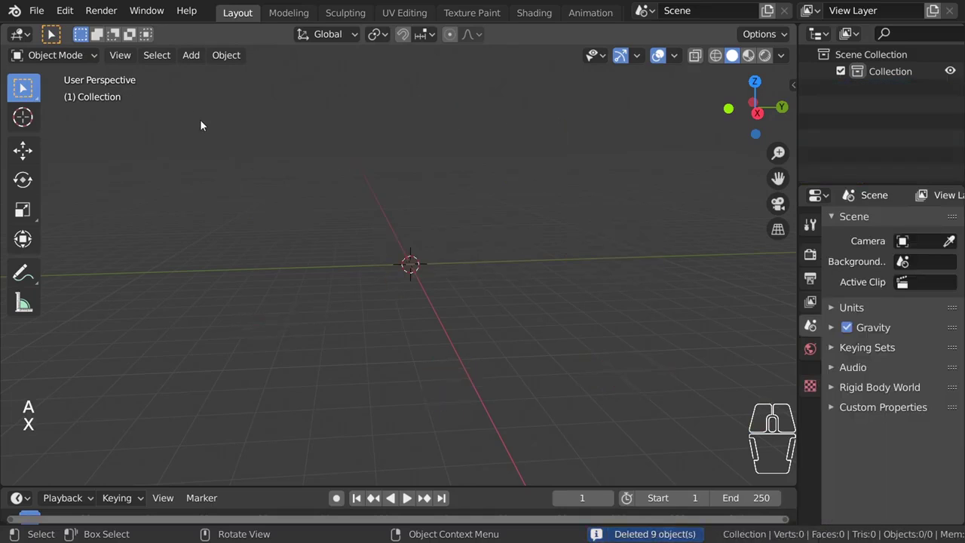
# Add a Bezier curve and move it away from the origin toward the positive Y side.
pyautogui.click(223, 57)
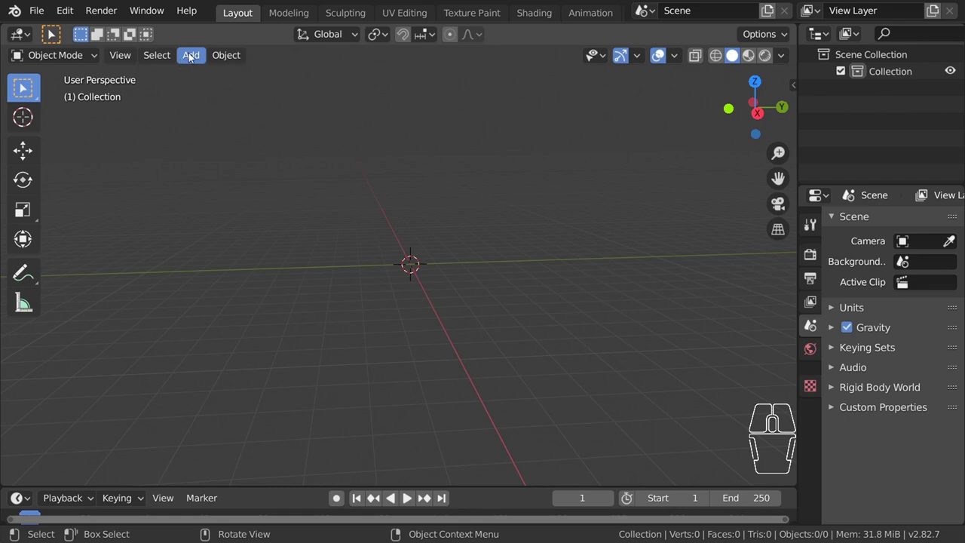
pyautogui.click(191, 57)
pyautogui.moveTo(226, 97)
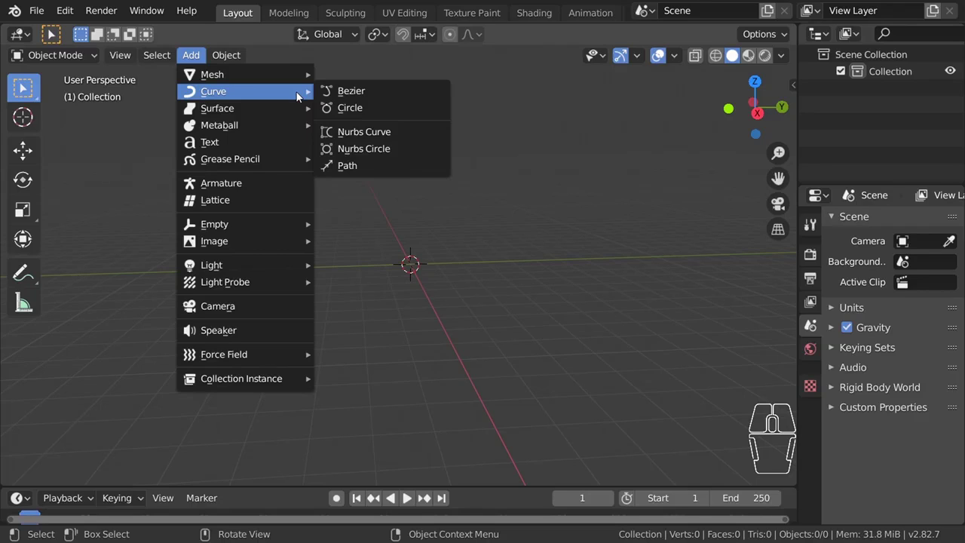
pyautogui.click(351, 91)
pyautogui.scroll(9, 588, 244)
pyautogui.keyDown('shift'); pyautogui.moveTo(588, 244); pyautogui.dragTo(500, 252, button='middle'); pyautogui.keyUp('shift')
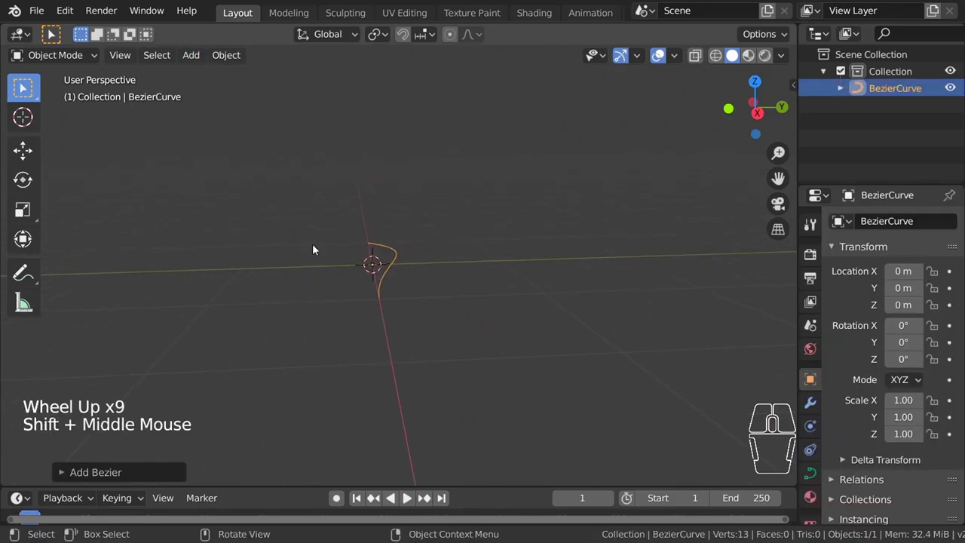
pyautogui.press('g')
pyautogui.click(648, 277)
pyautogui.click(191, 56)
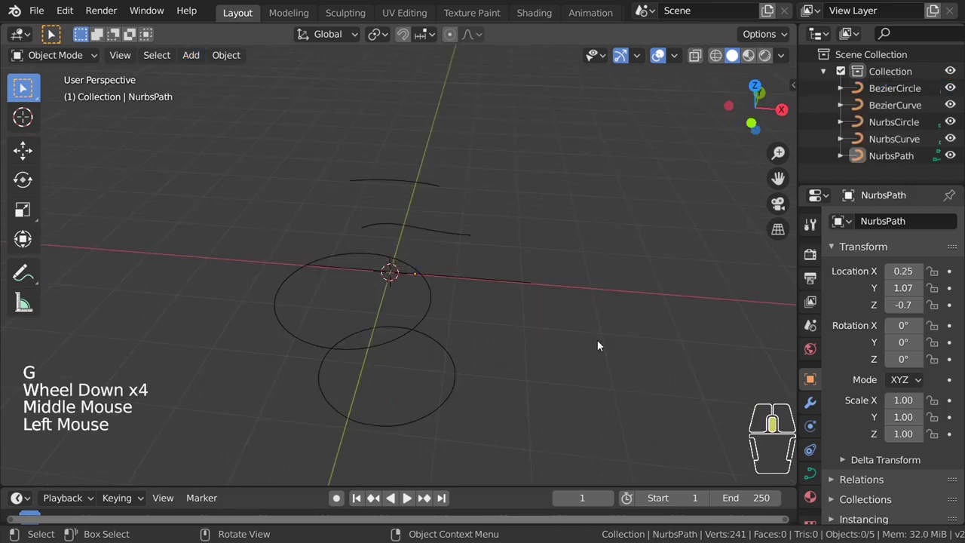
# Select all the Bezier and NURBS curve objects and delete them from the scene.
pyautogui.moveTo(597, 339); pyautogui.dragTo(345, 187, button='middle')
pyautogui.moveTo(405, 249); pyautogui.dragTo(574, 284, button='middle')
pyautogui.moveTo(238, 266); pyautogui.dragTo(399, 160, button='middle')
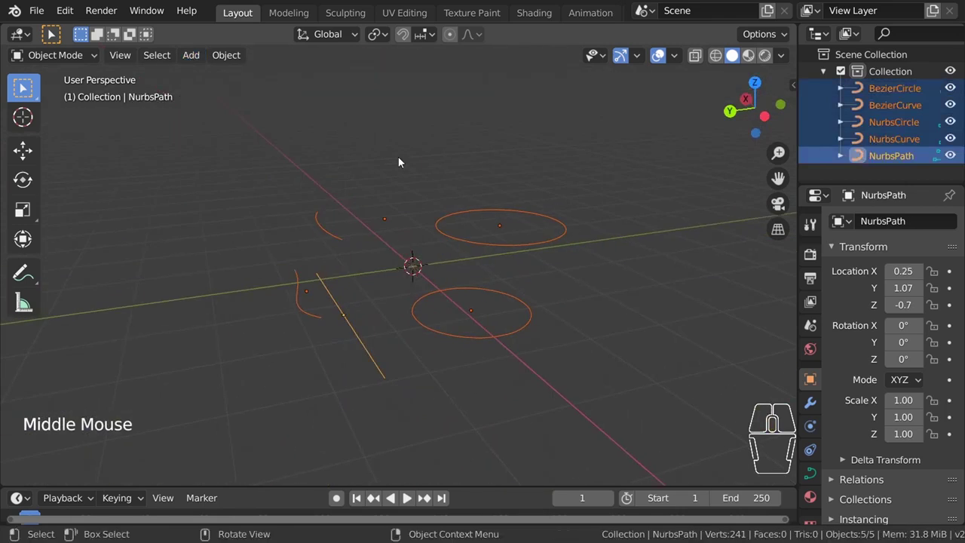
pyautogui.click(453, 188)
pyautogui.moveTo(453, 189); pyautogui.dragTo(411, 196, button='middle')
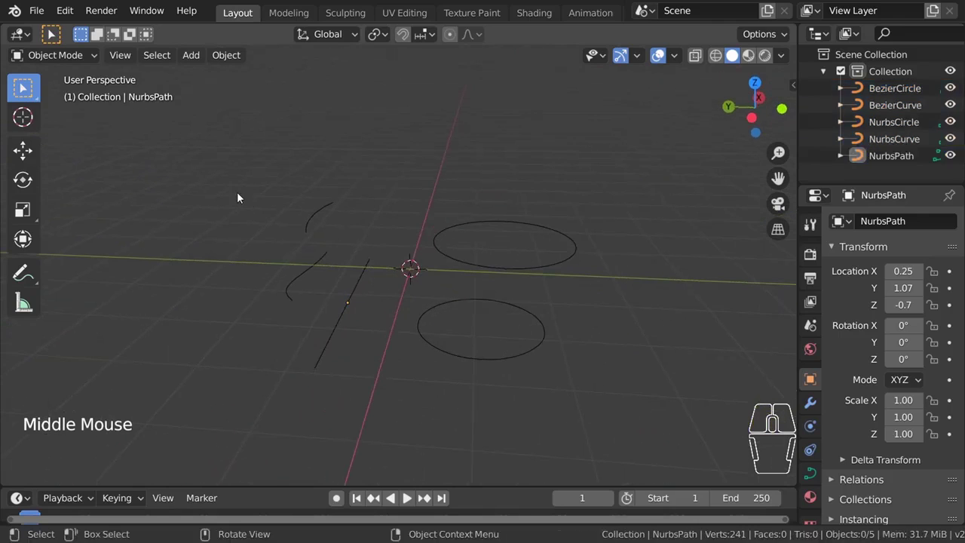
pyautogui.click(462, 188)
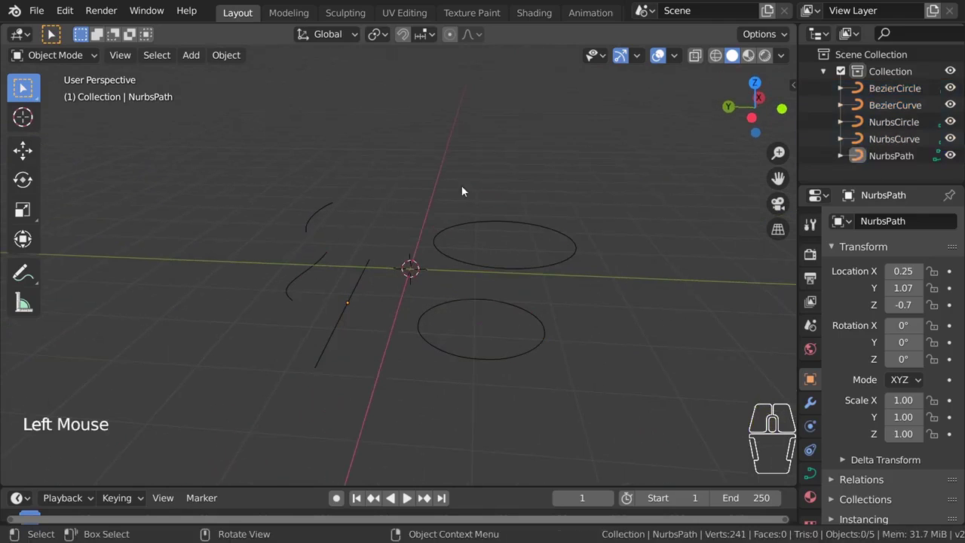
pyautogui.press('a')
pyautogui.press('x')
pyautogui.click(411, 169)
# Add a Nurbs Curve surface object and move it away from the origin toward the positive Y side.
pyautogui.click(191, 55)
pyautogui.moveTo(221, 108)
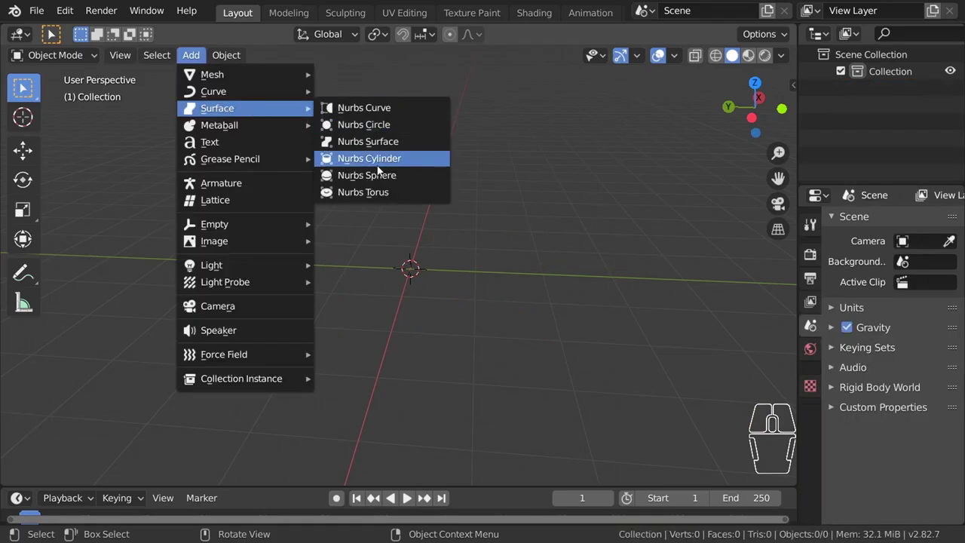
pyautogui.moveTo(273, 115)
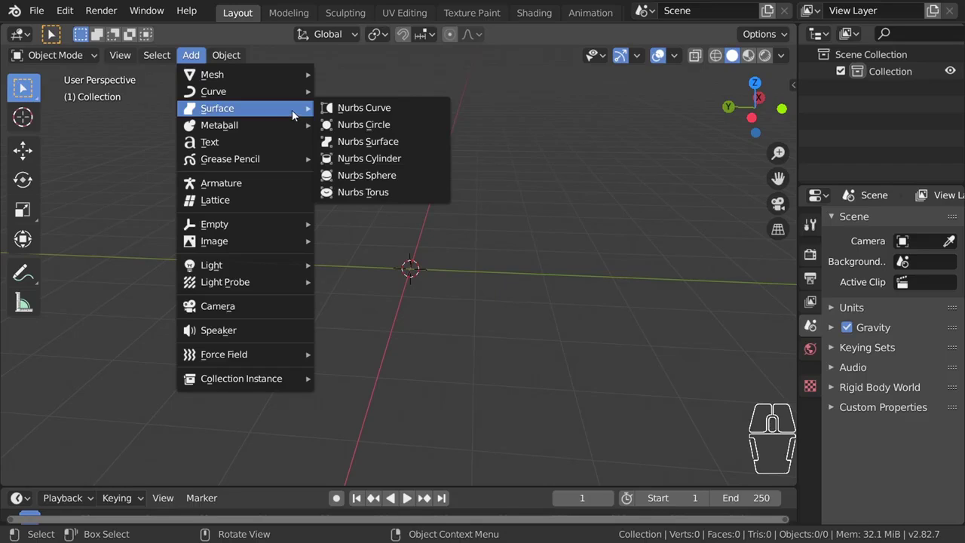
pyautogui.click(365, 108)
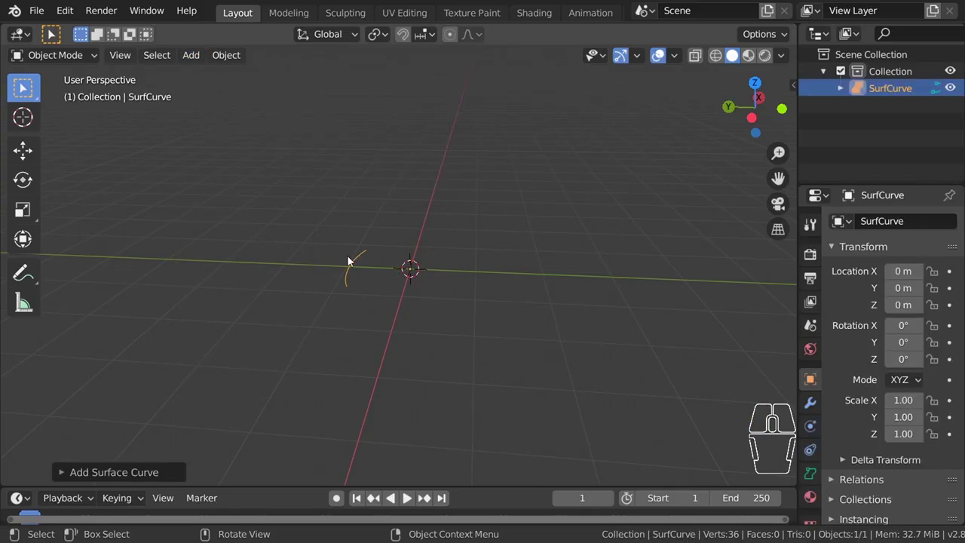
pyautogui.scroll(-1, 362, 260)
pyautogui.scroll(1, 378, 256)
pyautogui.press('g')
pyautogui.click(275, 213)
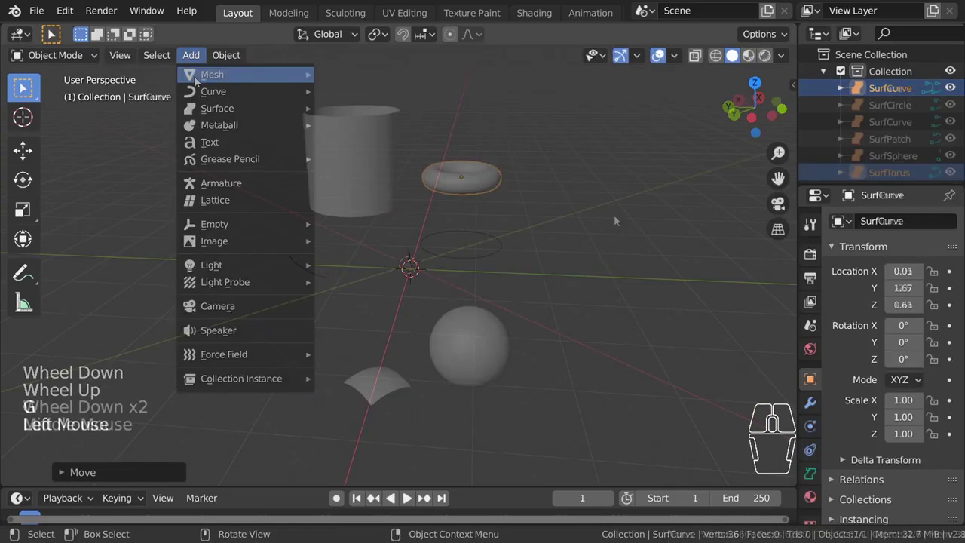
# Examine the NURBS surface objects from several angles, including a view down into the cylinder and torus.
pyautogui.moveTo(614, 215); pyautogui.dragTo(558, 206, button='middle')
pyautogui.click(558, 202)
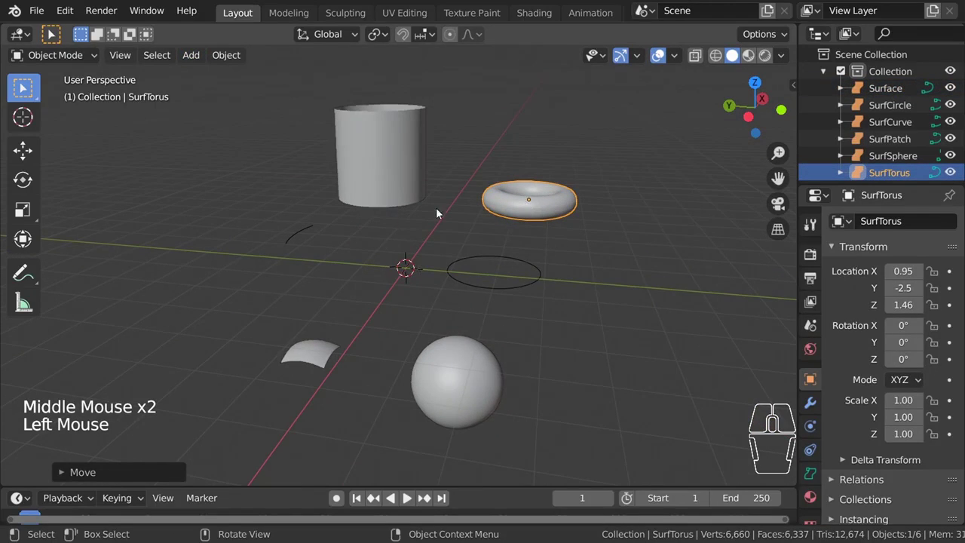
pyautogui.moveTo(631, 210); pyautogui.dragTo(400, 301, button='middle')
pyautogui.scroll(2, 417, 228)
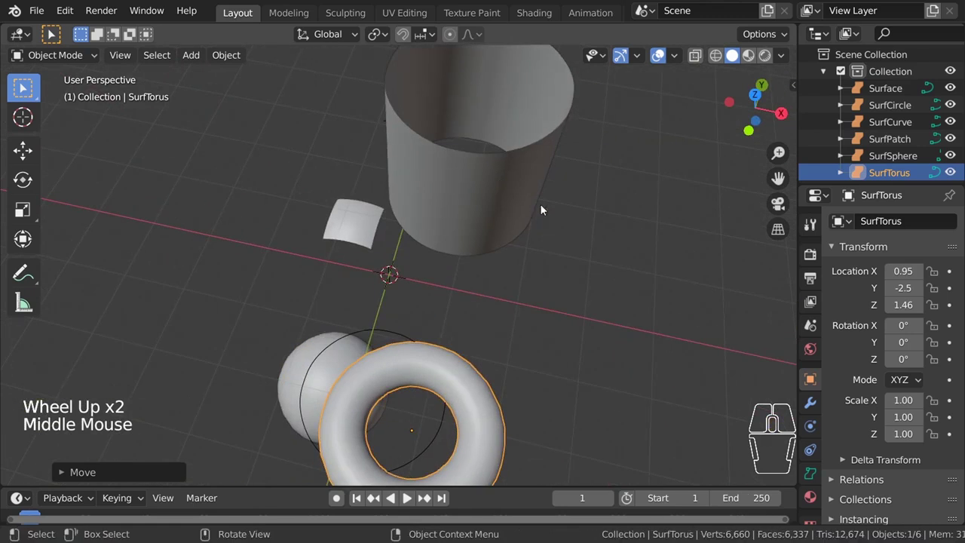
pyautogui.moveTo(540, 208); pyautogui.dragTo(523, 153, button='middle')
pyautogui.scroll(-1, 512, 154)
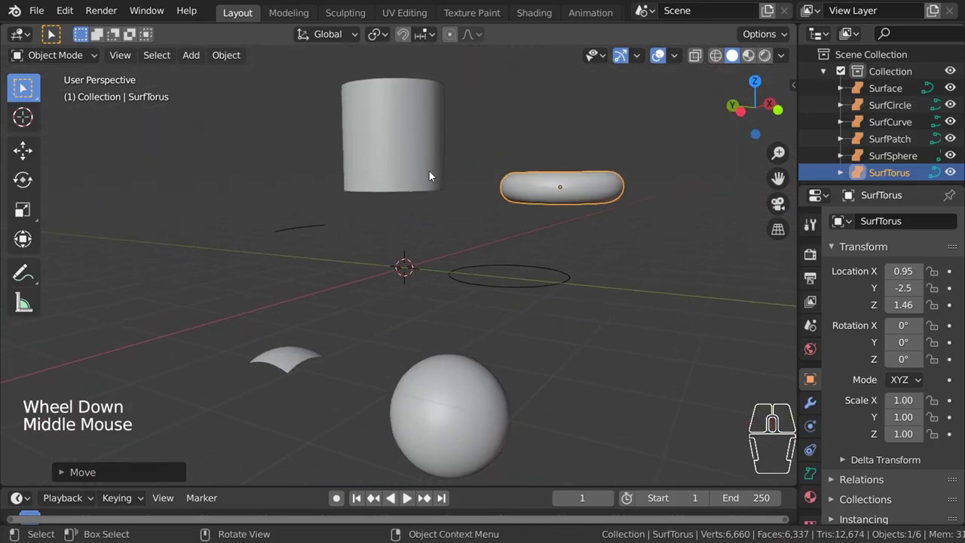
pyautogui.moveTo(429, 175); pyautogui.dragTo(474, 179, button='middle')
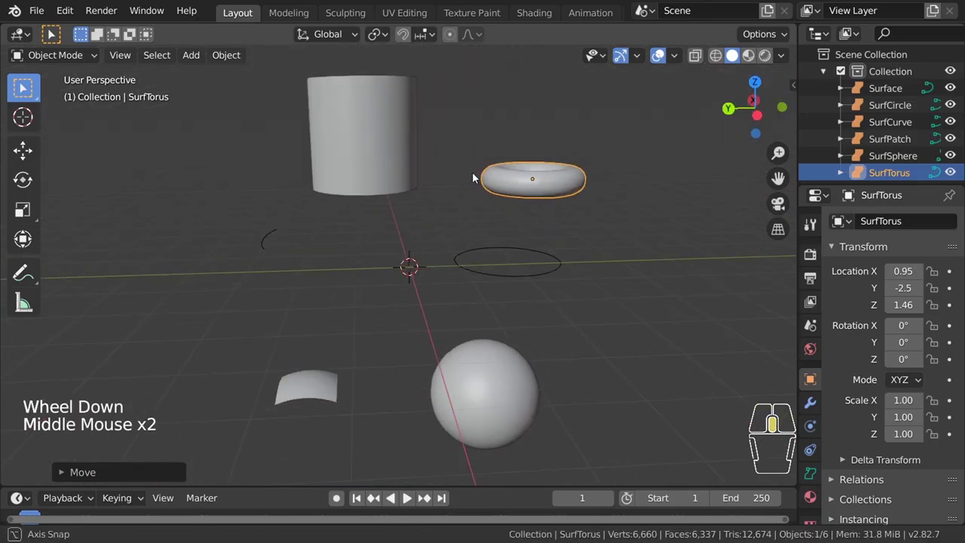
# Select all the NURBS surface objects and delete them.
pyautogui.press('a')
pyautogui.press('x')
pyautogui.click(362, 261)
# Add a Ball metaball to the empty scene.
pyautogui.click(191, 55)
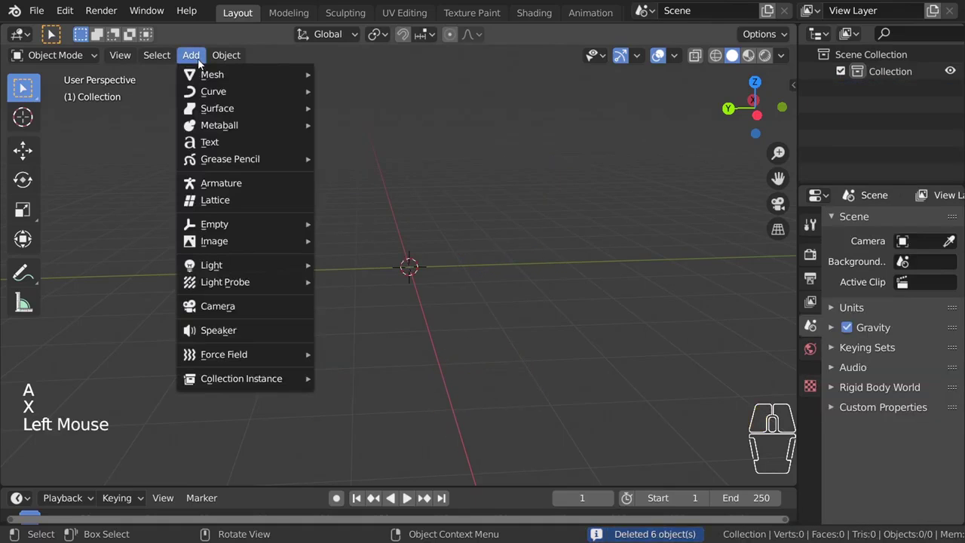
pyautogui.moveTo(266, 125)
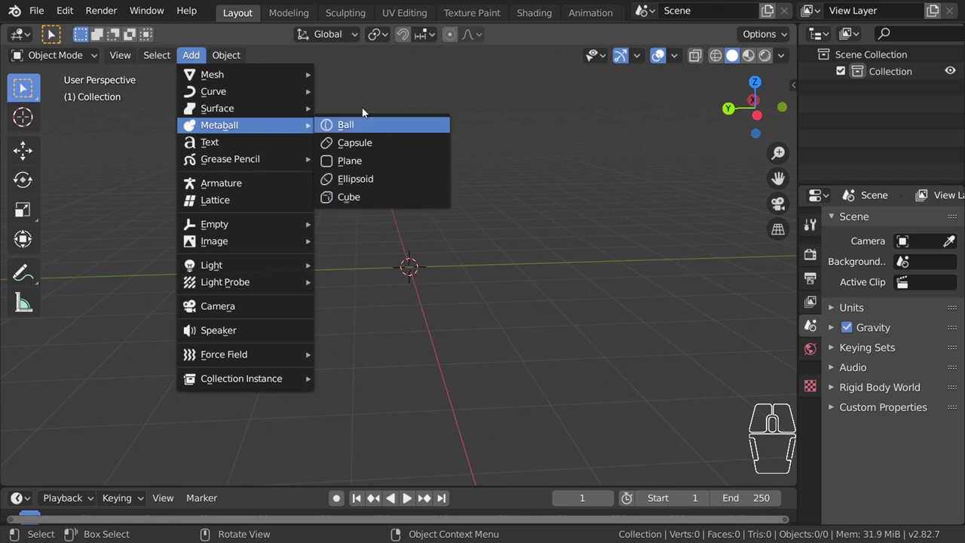
pyautogui.click(372, 129)
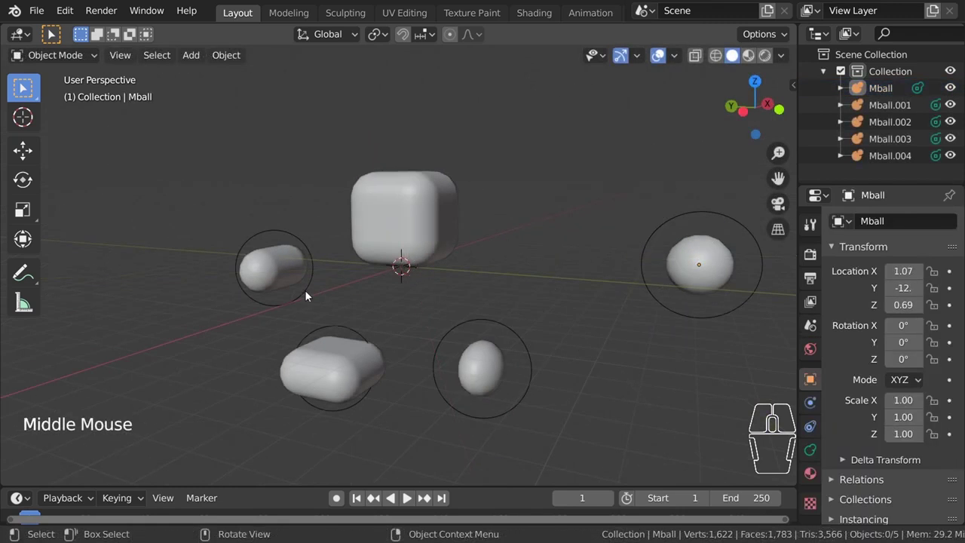
# Move the egg-shaped metaball up against the negative Y side of the large cube metaball so the two shapes blend.
pyautogui.moveTo(375, 280); pyautogui.dragTo(436, 201, button='middle')
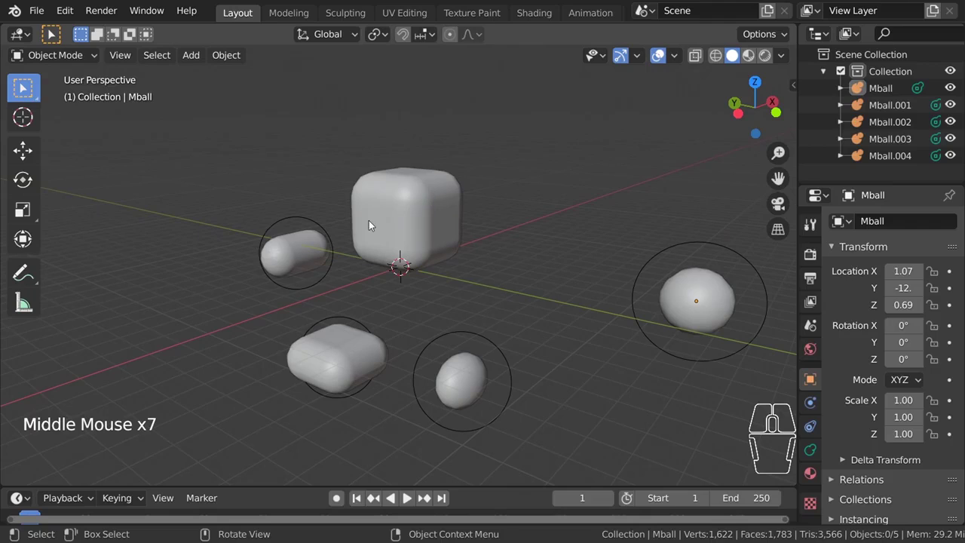
pyautogui.moveTo(369, 225); pyautogui.dragTo(403, 228, button='middle')
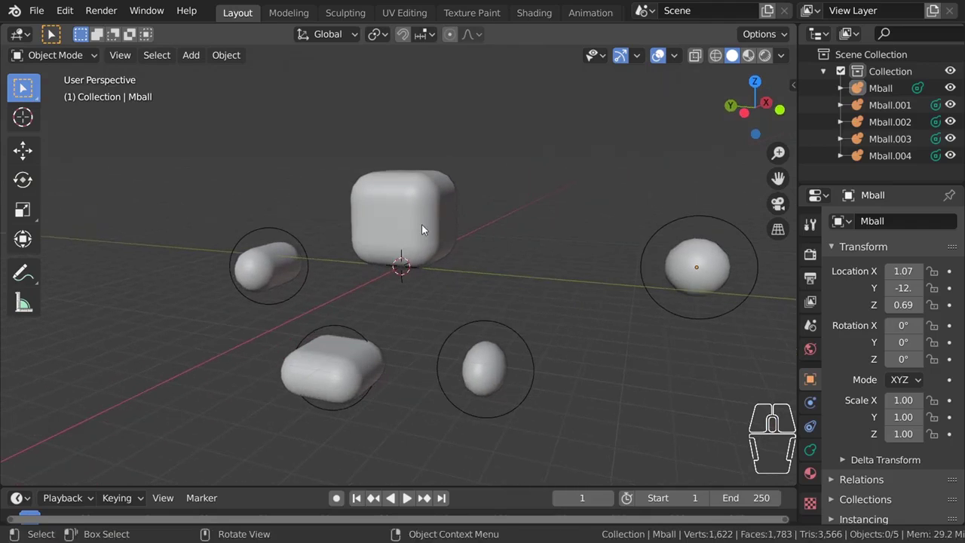
pyautogui.scroll(4, 396, 207)
pyautogui.scroll(-2, 403, 291)
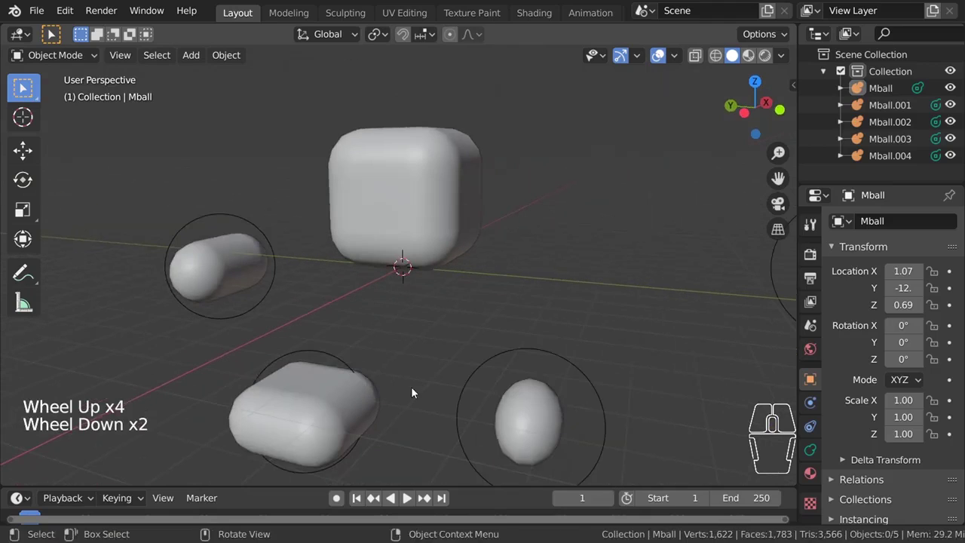
pyautogui.click(577, 371)
pyautogui.press('g')
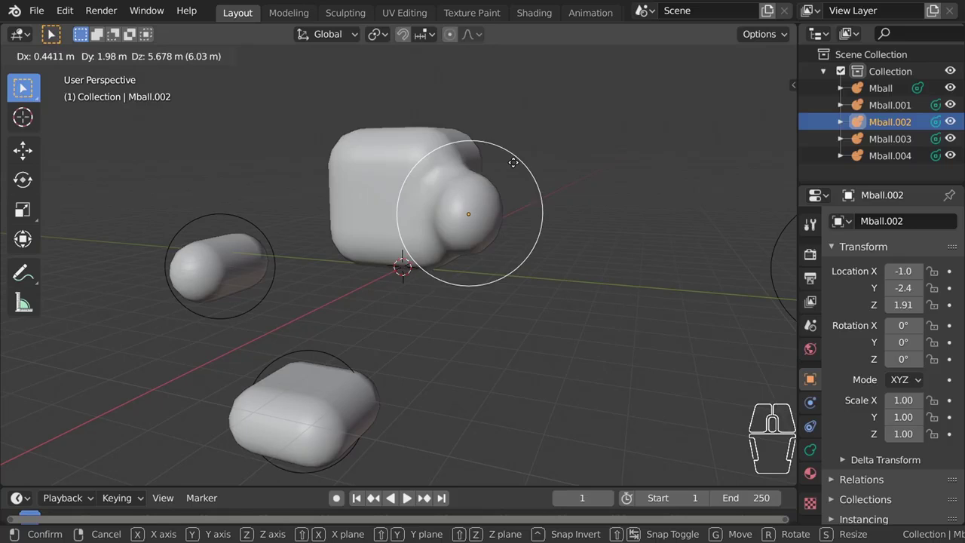
pyautogui.click(519, 215)
# Move the flat, rounded metaball against the underside of the cube metaball so it blends into it.
pyautogui.moveTo(509, 188); pyautogui.dragTo(312, 259, button='middle')
pyautogui.moveTo(524, 300); pyautogui.dragTo(592, 266, button='middle')
pyautogui.click(340, 366)
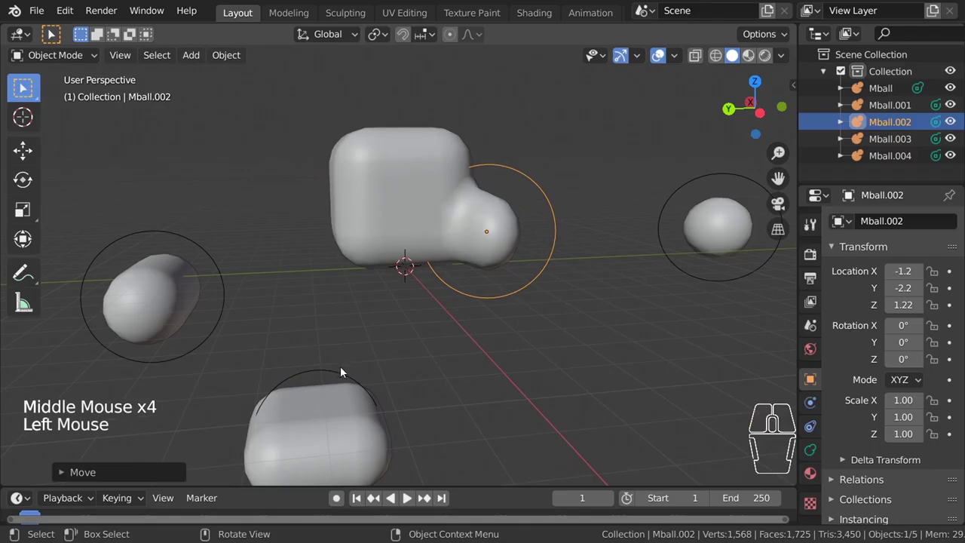
pyautogui.press('g')
pyautogui.click(369, 231)
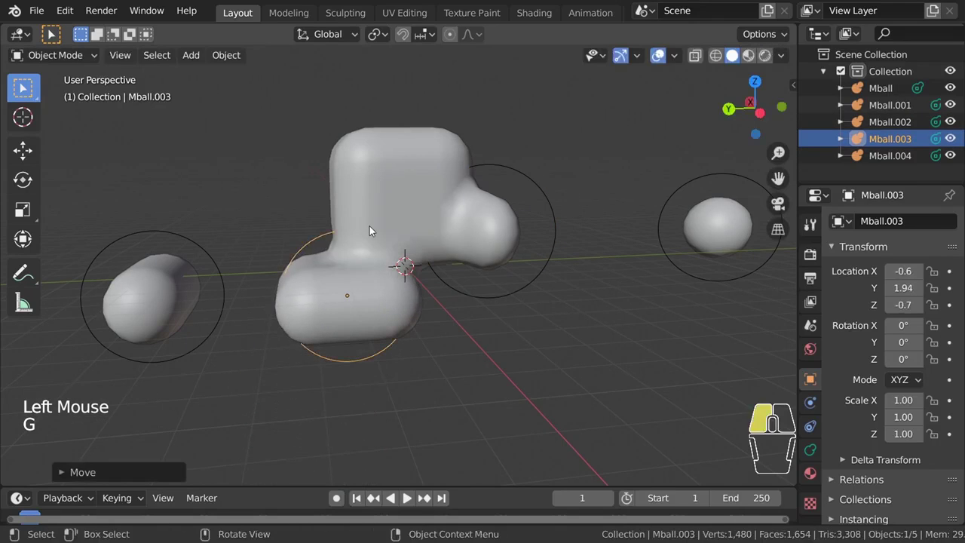
# Move the capsule metaball against the upper positive Y side of the cube metaball so it blends in.
pyautogui.moveTo(470, 354); pyautogui.dragTo(234, 276, button='middle')
pyautogui.click(243, 261)
pyautogui.press('g')
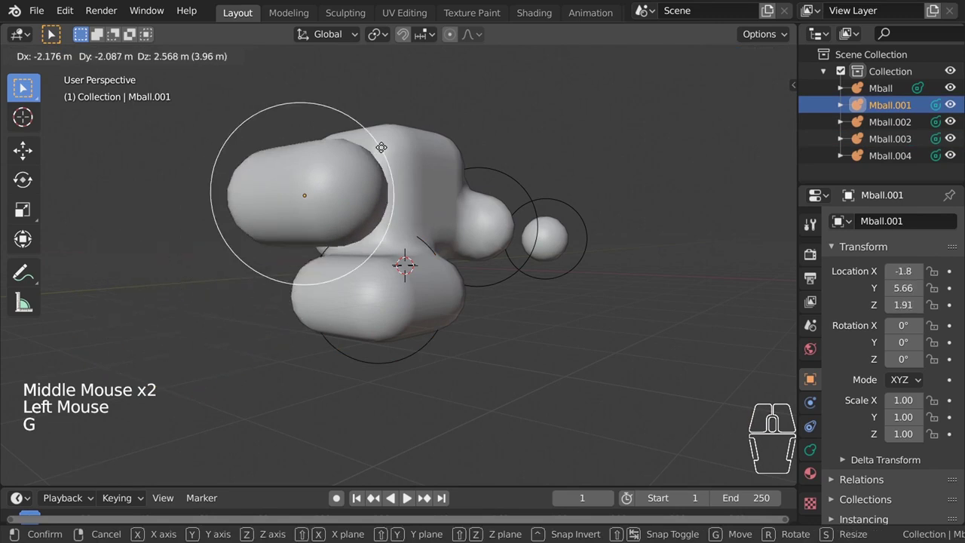
pyautogui.moveTo(302, 150); pyautogui.dragTo(527, 312, button='middle')
pyautogui.press('g')
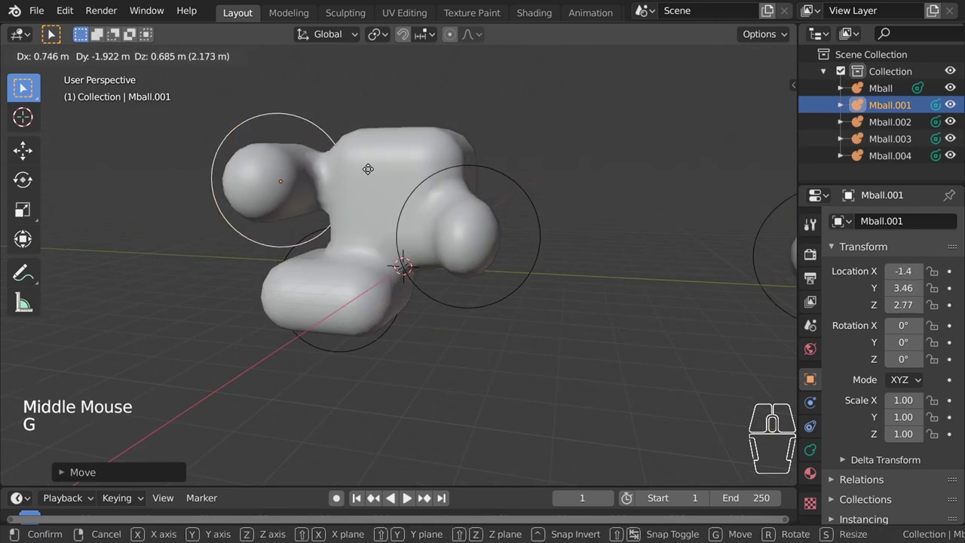
pyautogui.click(385, 175)
# Select all the metaballs and delete them from the scene.
pyautogui.scroll(-2, 385, 174)
pyautogui.click(279, 233)
pyautogui.moveTo(280, 233); pyautogui.dragTo(524, 182, button='middle')
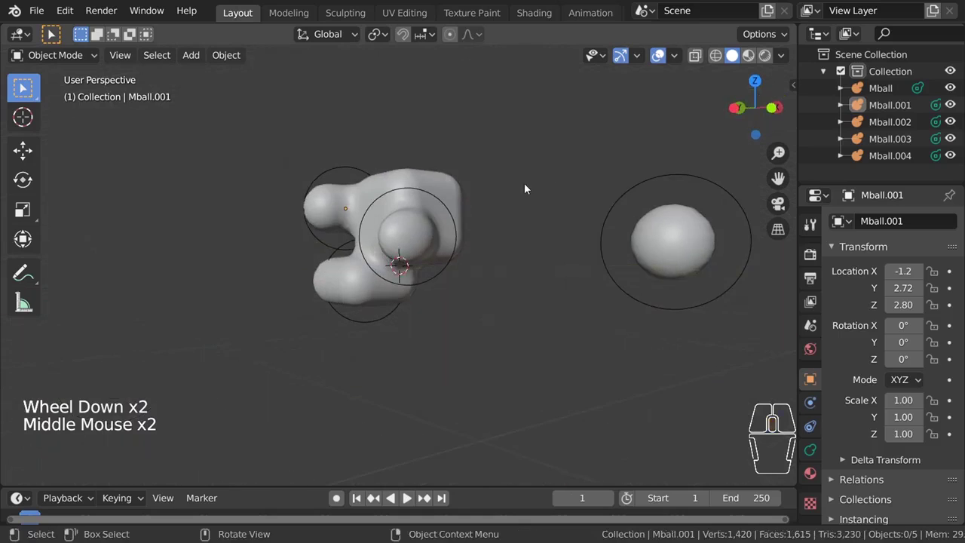
pyautogui.scroll(-1, 478, 219)
pyautogui.moveTo(389, 217); pyautogui.dragTo(488, 230, button='middle')
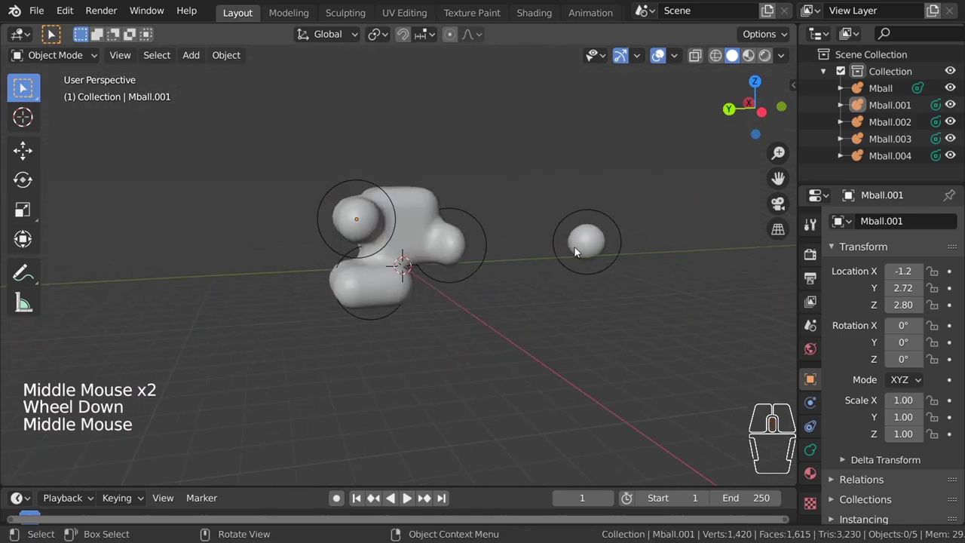
pyautogui.press('a')
pyautogui.press('x')
pyautogui.click(440, 284)
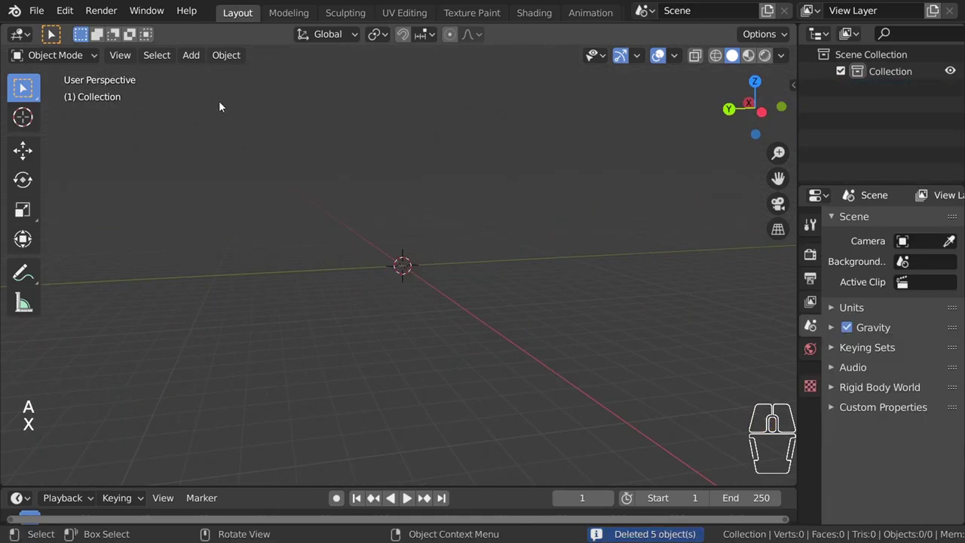
# Add a Text object to the empty scene.
pyautogui.click(192, 56)
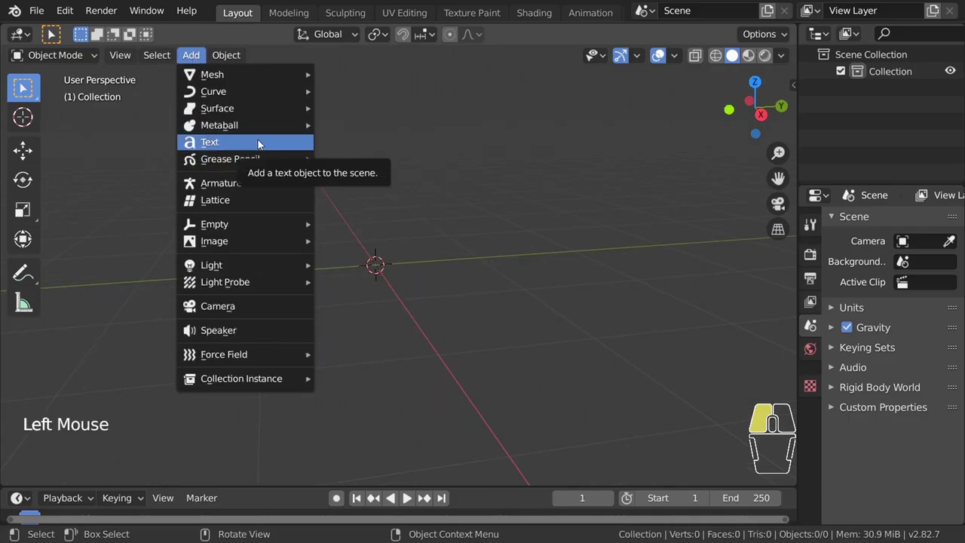
pyautogui.click(235, 144)
pyautogui.moveTo(458, 365); pyautogui.dragTo(522, 348, button='middle')
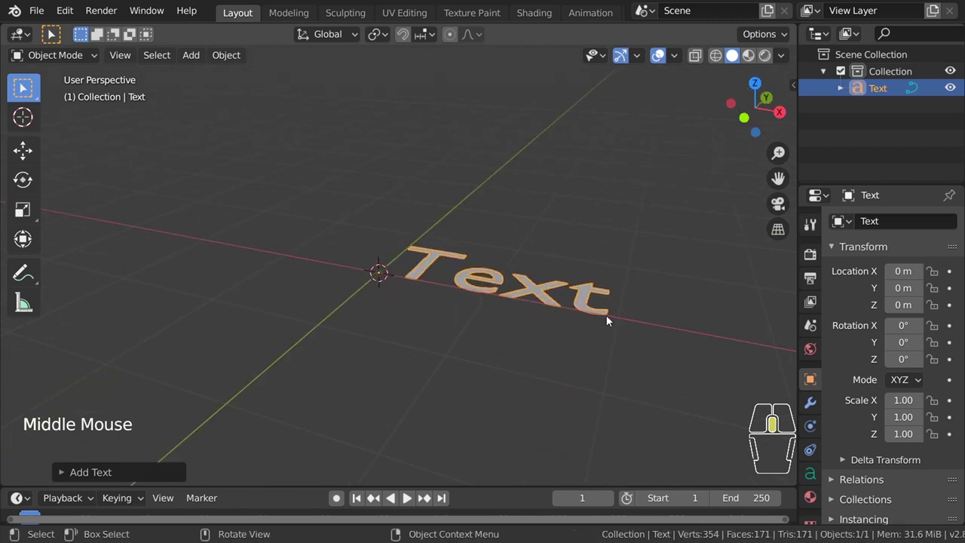
# Rotate the text object 90° about the global X axis in snapped increments so it stands upright.
pyautogui.moveTo(606, 317); pyautogui.dragTo(513, 286, button='middle')
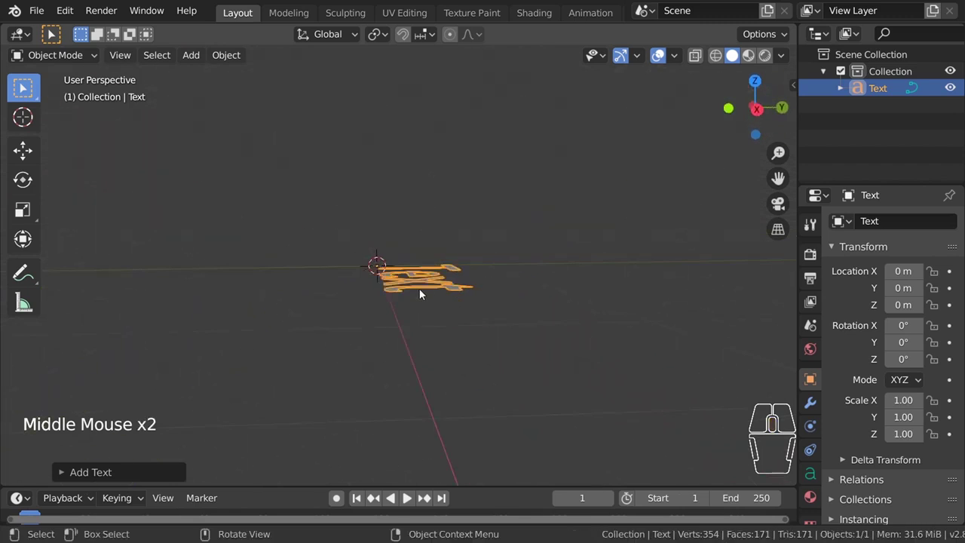
pyautogui.moveTo(419, 289)
pyautogui.mouseDown(button='middle')
pyautogui.moveTo(422, 309)
pyautogui.moveTo(420, 301)
pyautogui.mouseUp(button='middle')
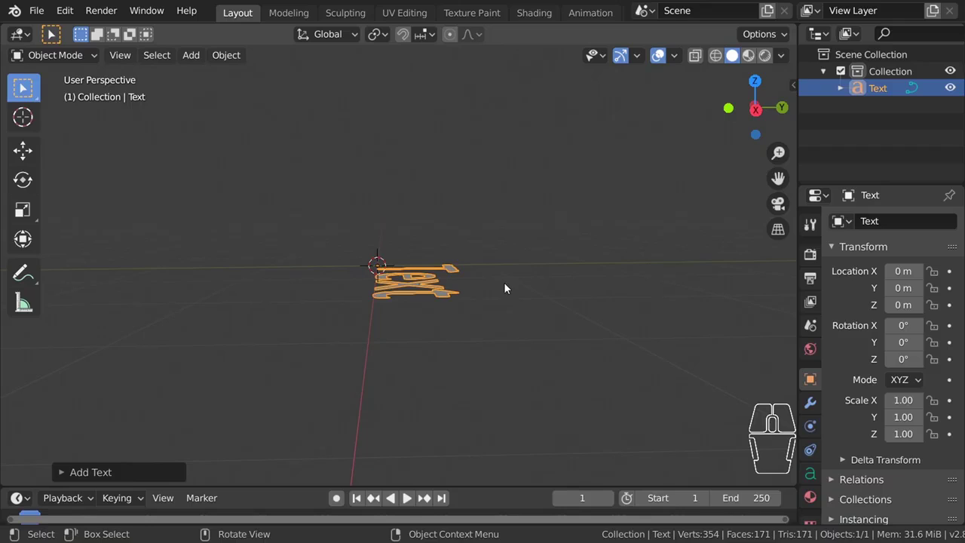
pyautogui.press('r')
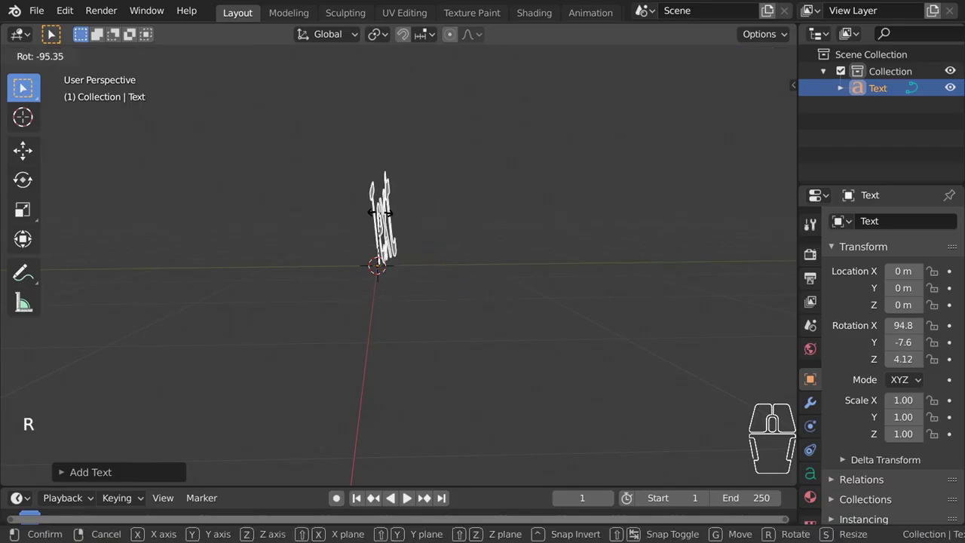
pyautogui.press('x')
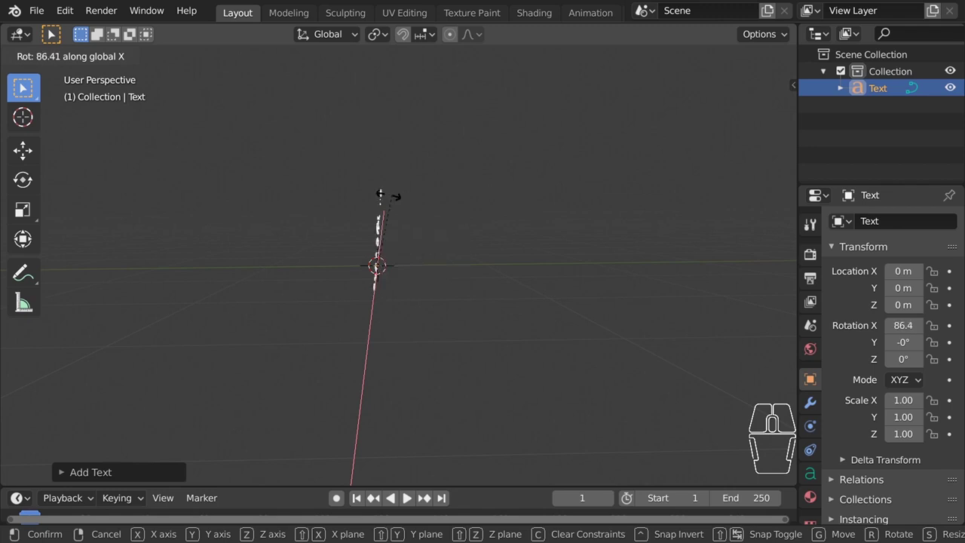
pyautogui.press('ctrl')
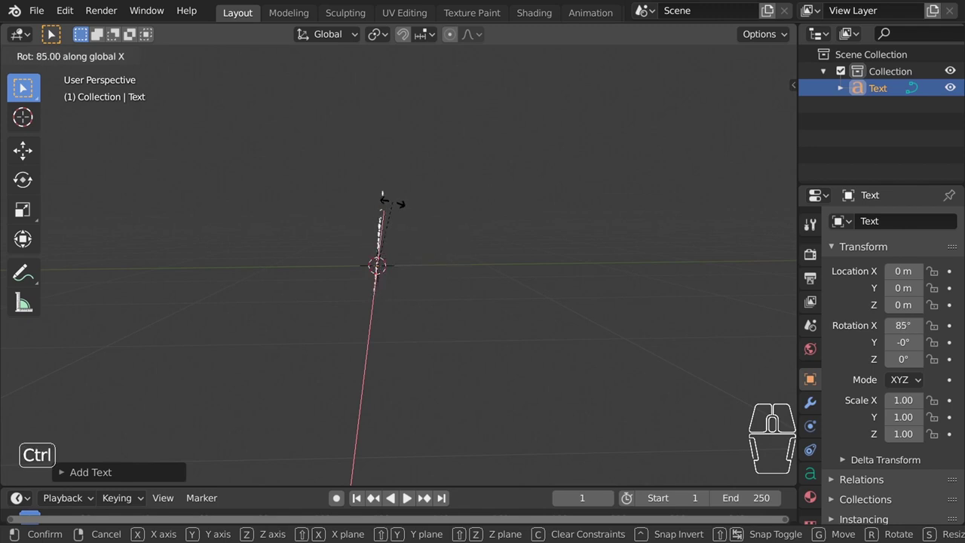
pyautogui.click(386, 202)
# Face the upright text and show its text-specific data properties.
pyautogui.moveTo(443, 271); pyautogui.dragTo(411, 301, button='middle')
pyautogui.scroll(-1, 494, 288)
pyautogui.middleClick(411, 301)
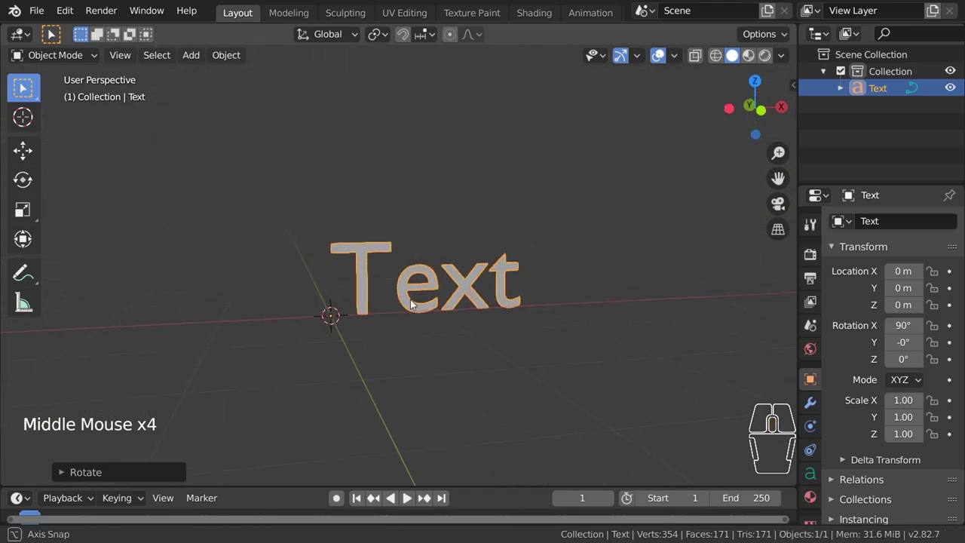
pyautogui.middleClick(411, 301)
pyautogui.middleClick(411, 301)
pyautogui.moveTo(506, 318); pyautogui.dragTo(472, 310, button='middle')
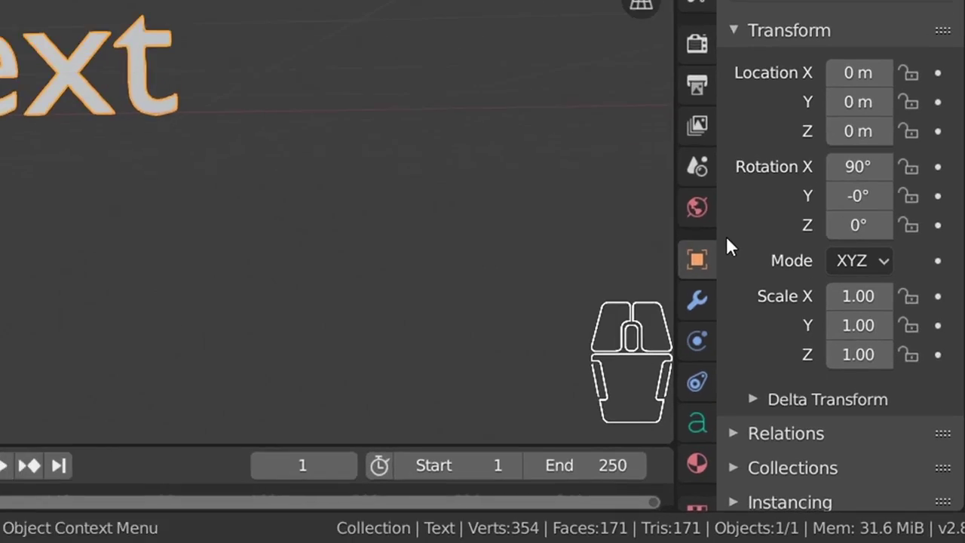
pyautogui.scroll(-2, 693, 272)
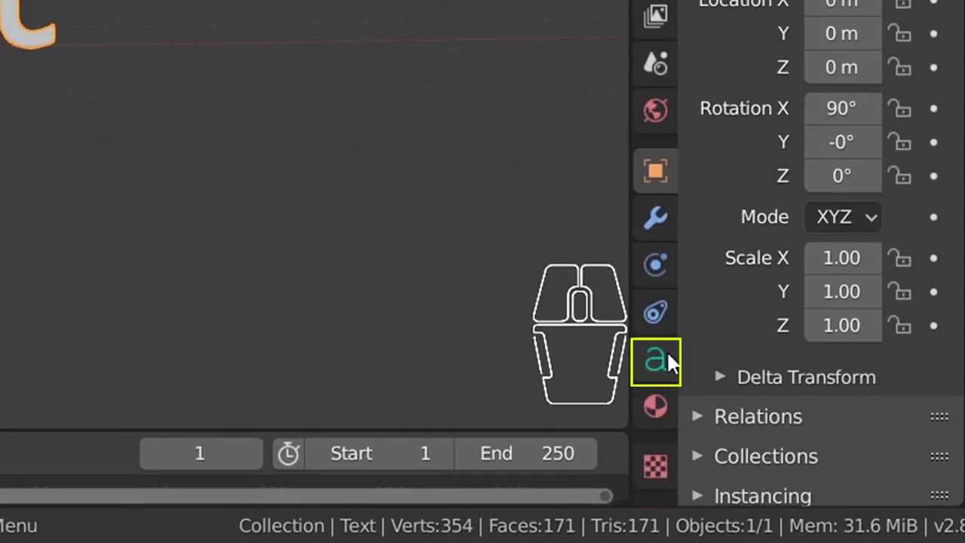
pyautogui.click(654, 366)
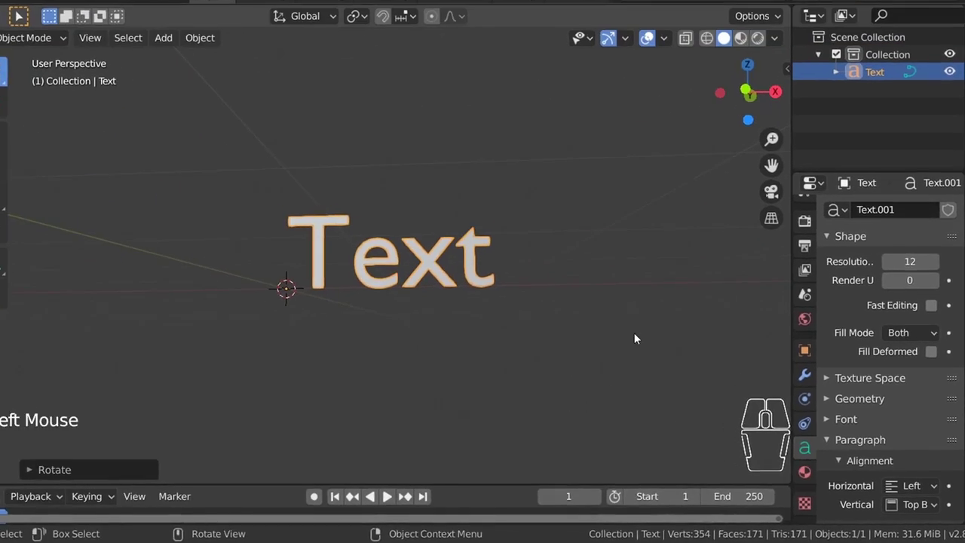
# In the text's geometry settings, set the bevel Depth to 0.018 m and Extrude to 0.034 m.
pyautogui.moveTo(635, 339); pyautogui.dragTo(596, 355, button='middle')
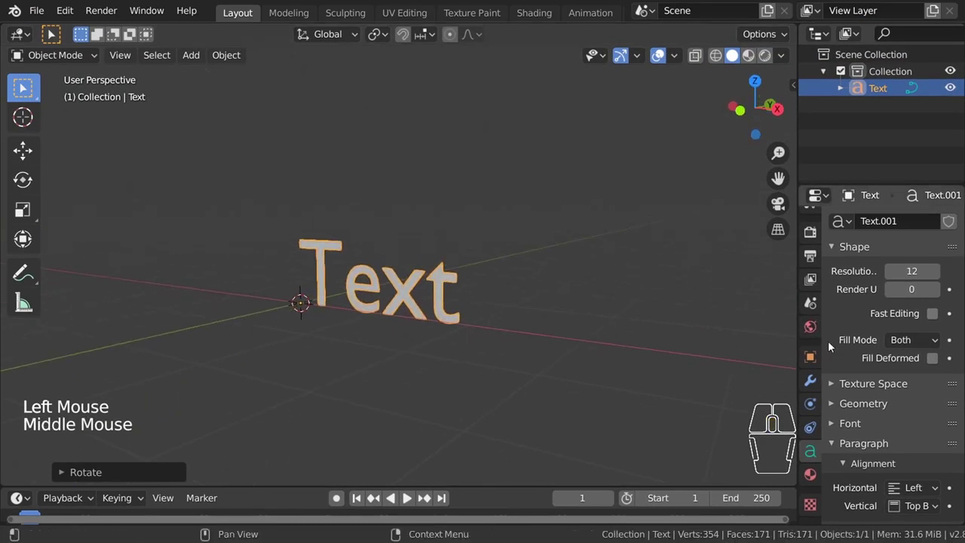
pyautogui.scroll(-3, 871, 392)
pyautogui.click(864, 331)
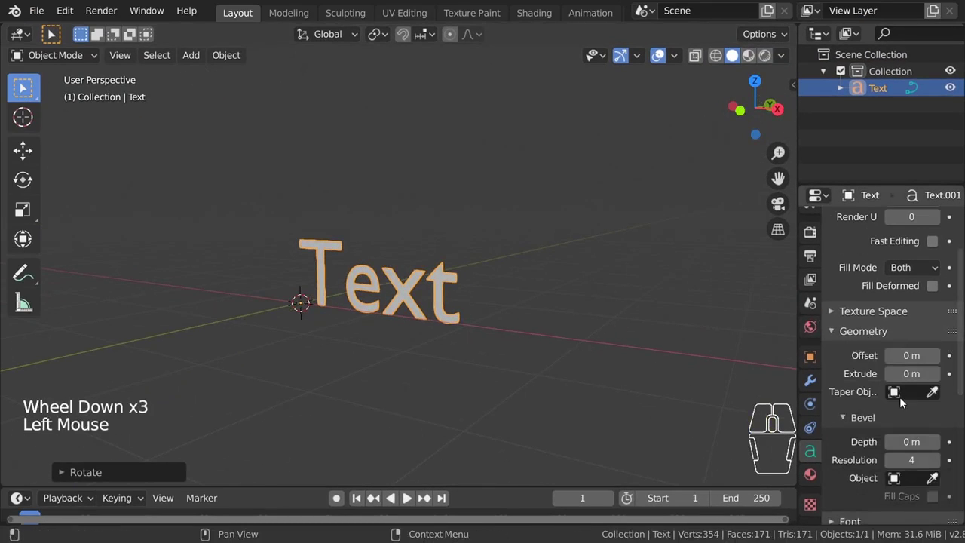
pyautogui.moveTo(910, 355)
pyautogui.mouseDown()
pyautogui.moveTo(952, 355)
pyautogui.moveTo(909, 355)
pyautogui.mouseUp()
pyautogui.scroll(-2, 910, 392)
pyautogui.keyDown('shift'); pyautogui.moveTo(909, 392); pyautogui.dragTo(917, 392); pyautogui.keyUp('shift')
pyautogui.keyDown('shift'); pyautogui.moveTo(912, 325); pyautogui.dragTo(924, 326); pyautogui.keyUp('shift')
# Enter Edit Mode on the text object and erase all of its existing characters.
pyautogui.moveTo(678, 294); pyautogui.dragTo(483, 293, button='middle')
pyautogui.scroll(1, 462, 295)
pyautogui.scroll(-1, 462, 295)
pyautogui.scroll(2, 463, 294)
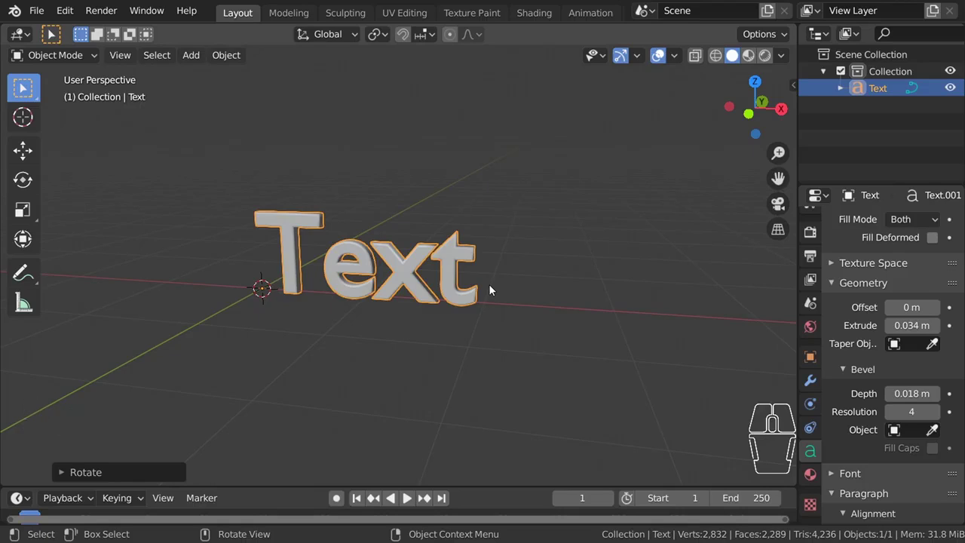
pyautogui.press('Tab')
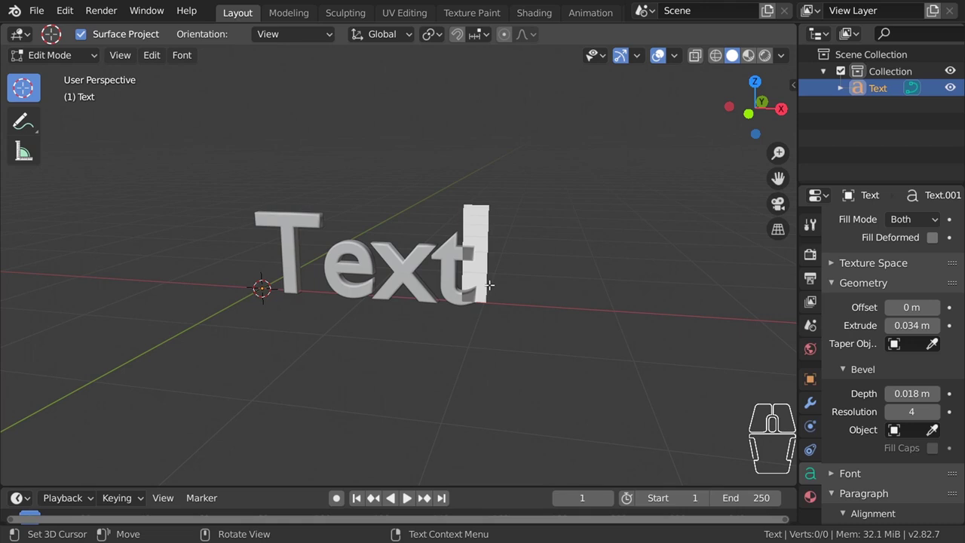
pyautogui.press('BackSpace')
pyautogui.press('BackSpace')
pyautogui.press('BackSpace')
pyautogui.press('BackSpace')
pyautogui.press('BackSpace')
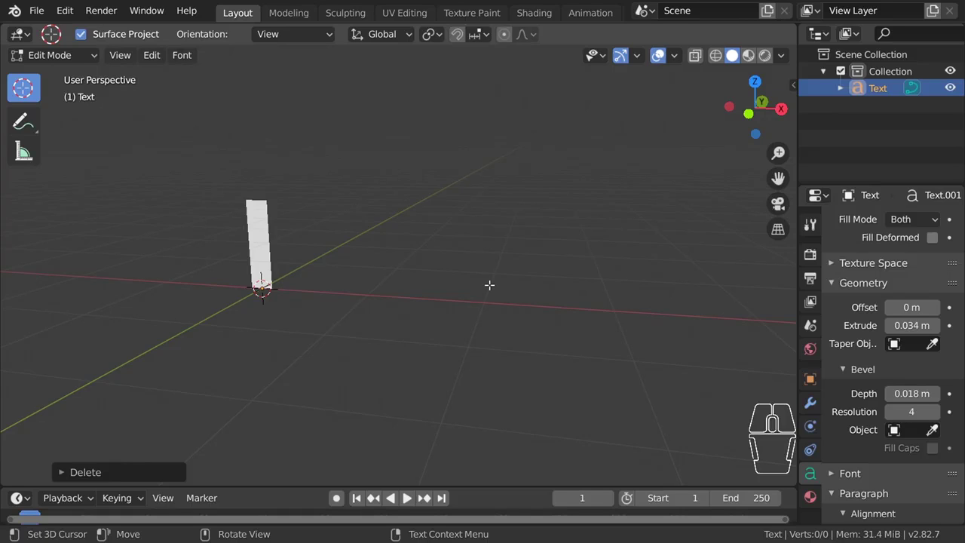
# Enter "Blender" as the text object's new wording and return to Object Mode.
pyautogui.write('Blender')
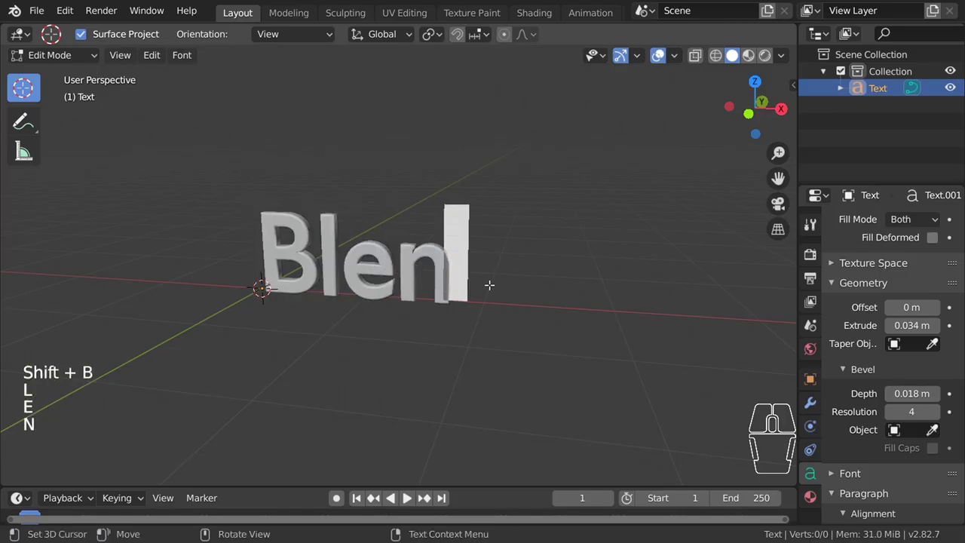
pyautogui.scroll(-1, 491, 284)
pyautogui.scroll(1, 491, 284)
pyautogui.scroll(-1, 491, 284)
pyautogui.moveTo(491, 284); pyautogui.dragTo(494, 327, button='middle')
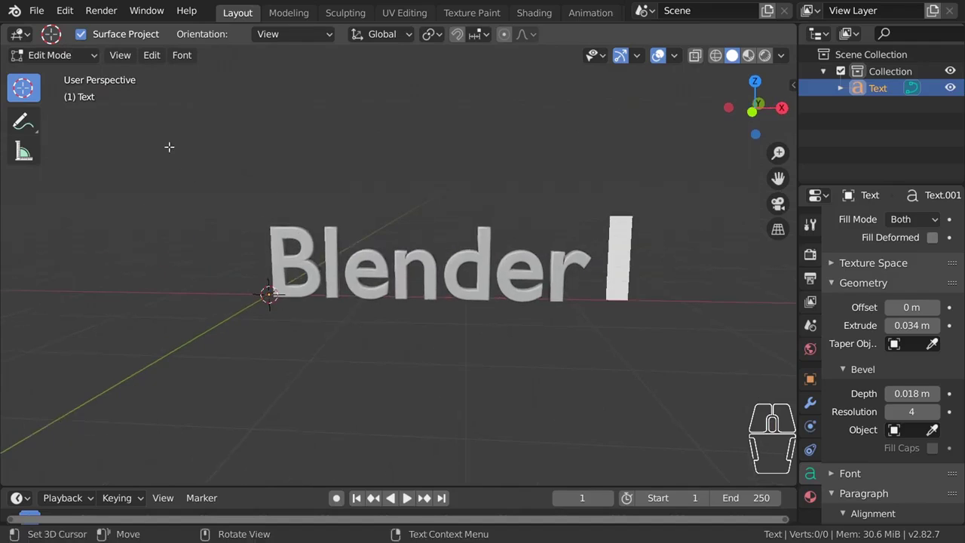
pyautogui.press('Tab')
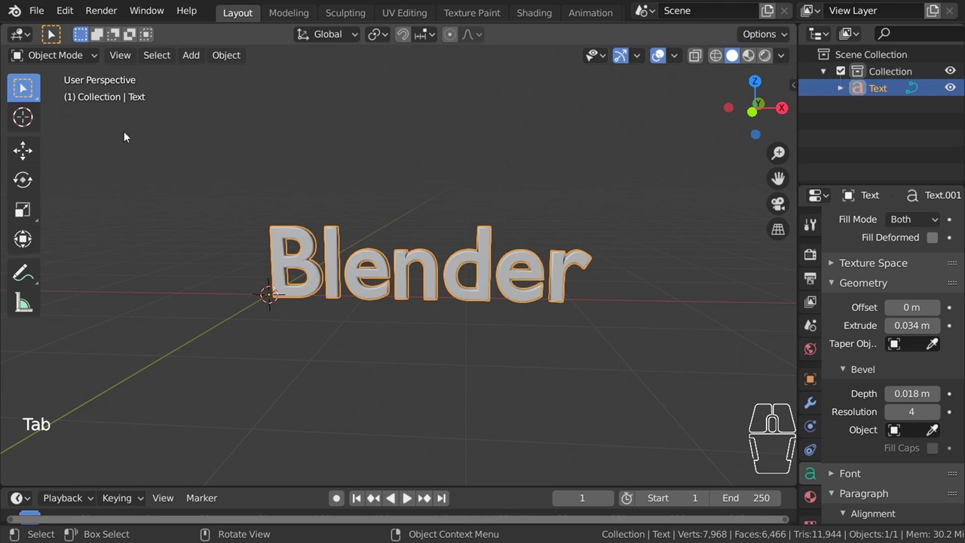
# Select the Blender text object and delete it from the scene.
pyautogui.click(663, 352)
pyautogui.click(560, 291)
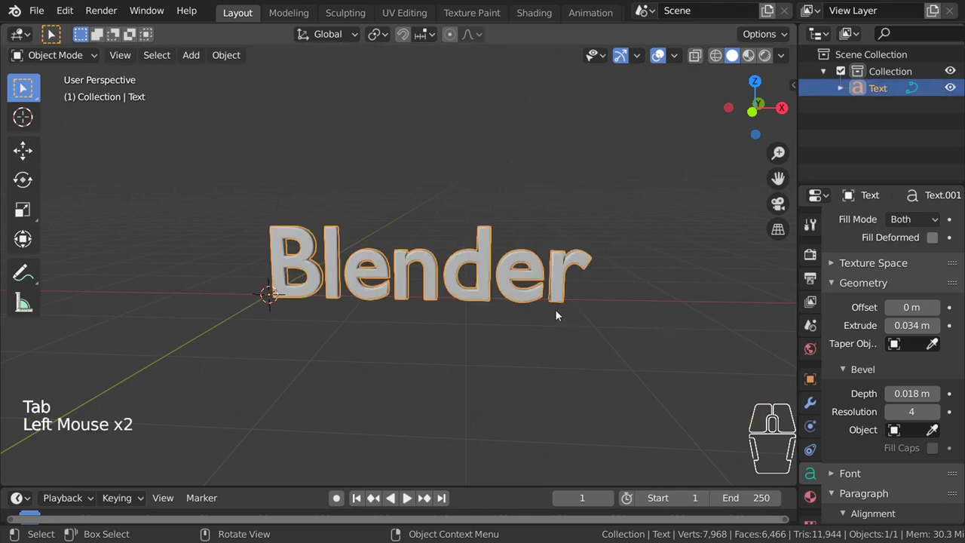
pyautogui.press('d')
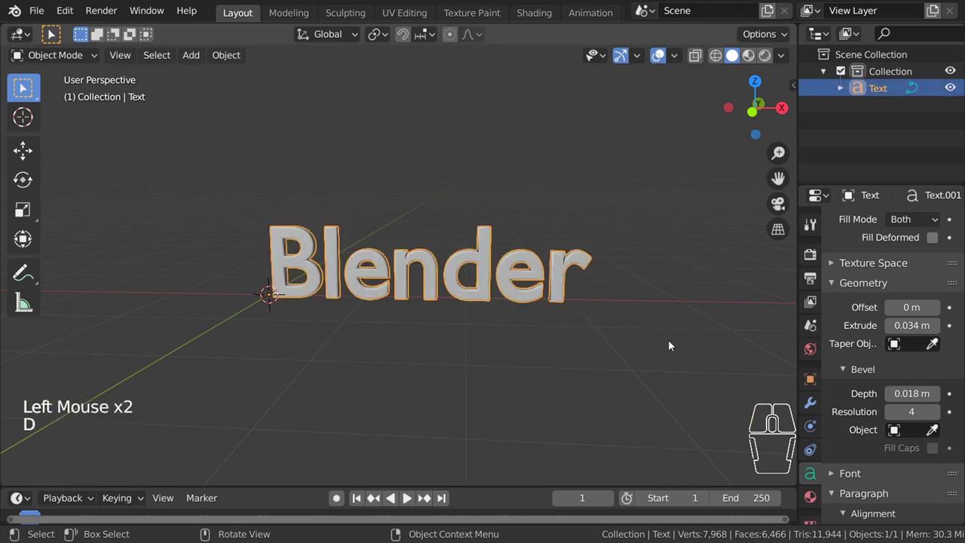
pyautogui.moveTo(679, 276); pyautogui.dragTo(594, 276, button='middle')
pyautogui.press('x')
pyautogui.click(581, 285)
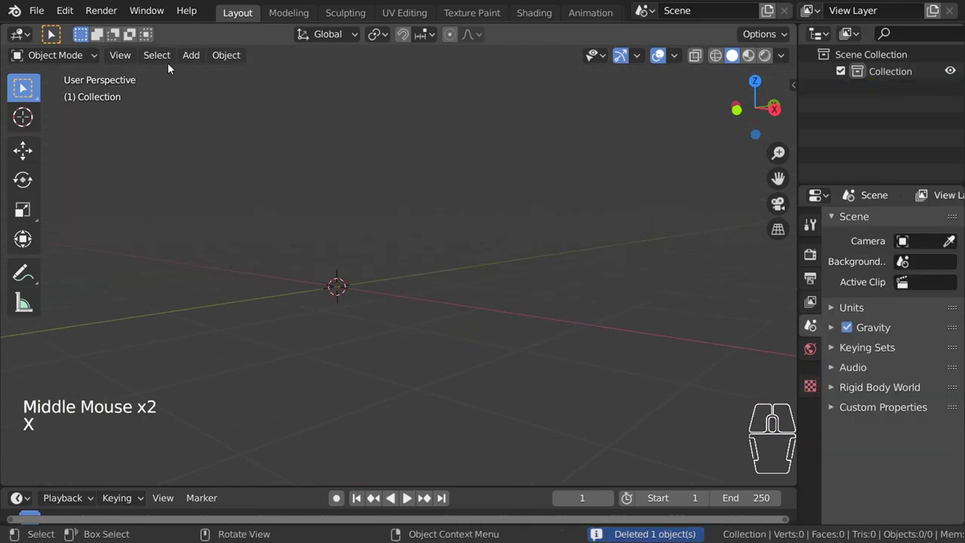
# Add a Grease Pencil Monkey object and view it from the front.
pyautogui.click(191, 55)
pyautogui.moveTo(238, 163)
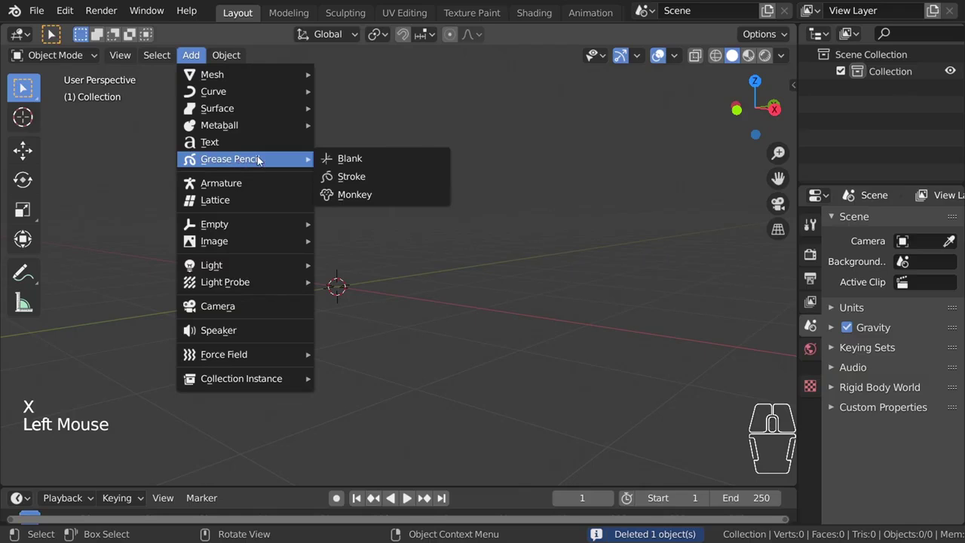
pyautogui.click(370, 194)
pyautogui.moveTo(463, 270)
pyautogui.mouseDown(button='middle')
pyautogui.moveTo(338, 327)
pyautogui.moveTo(279, 276)
pyautogui.moveTo(369, 302)
pyautogui.moveTo(465, 299)
pyautogui.moveTo(429, 287)
pyautogui.moveTo(457, 268)
pyautogui.mouseUp(button='middle')
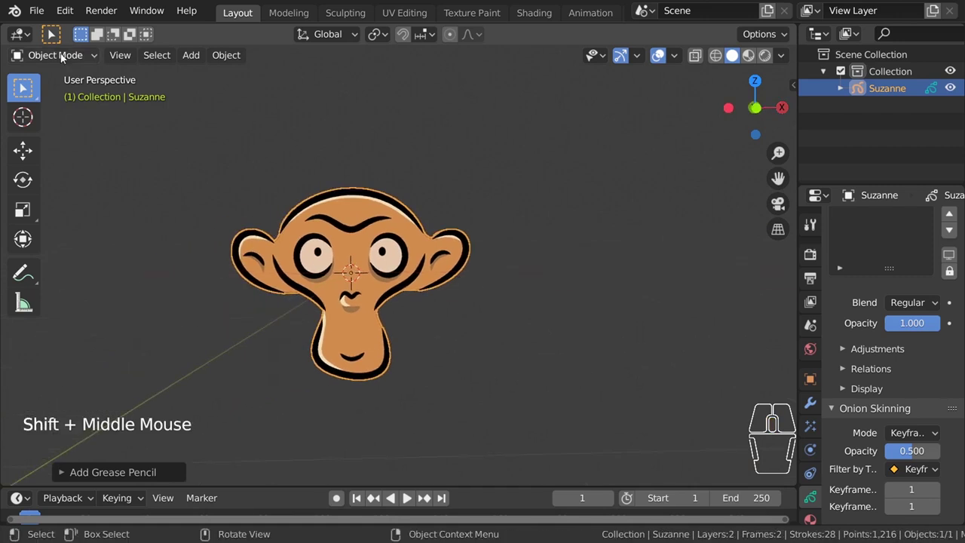
# Switch the Grease Pencil monkey to Draw mode and draw freehand black strokes over and around its head with the Draw Pencil brush.
pyautogui.click(72, 57)
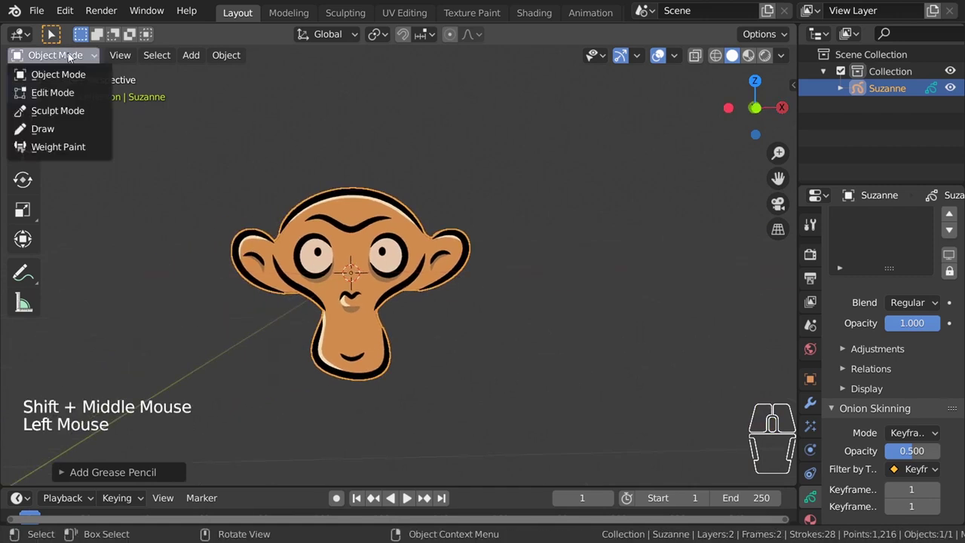
pyautogui.click(46, 129)
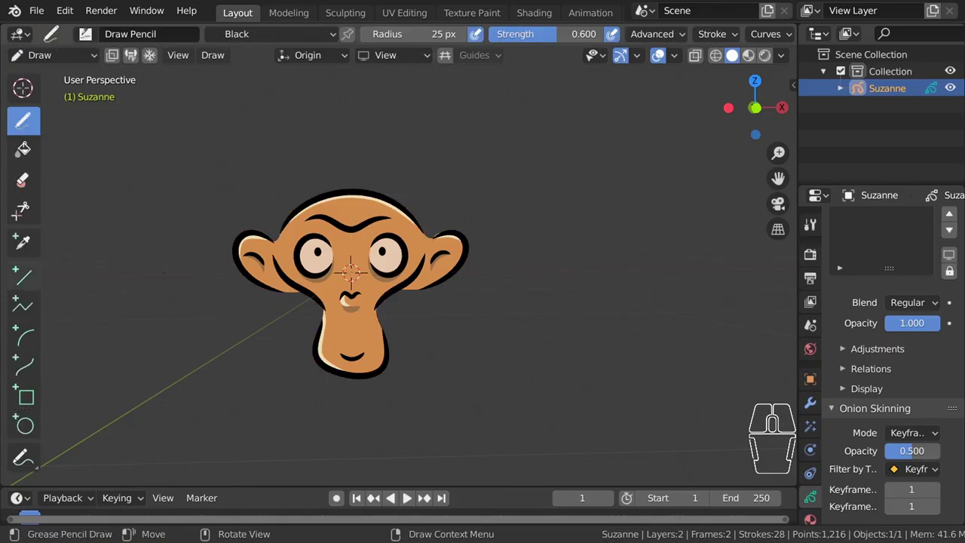
pyautogui.moveTo(347, 319); pyautogui.dragTo(364, 327)
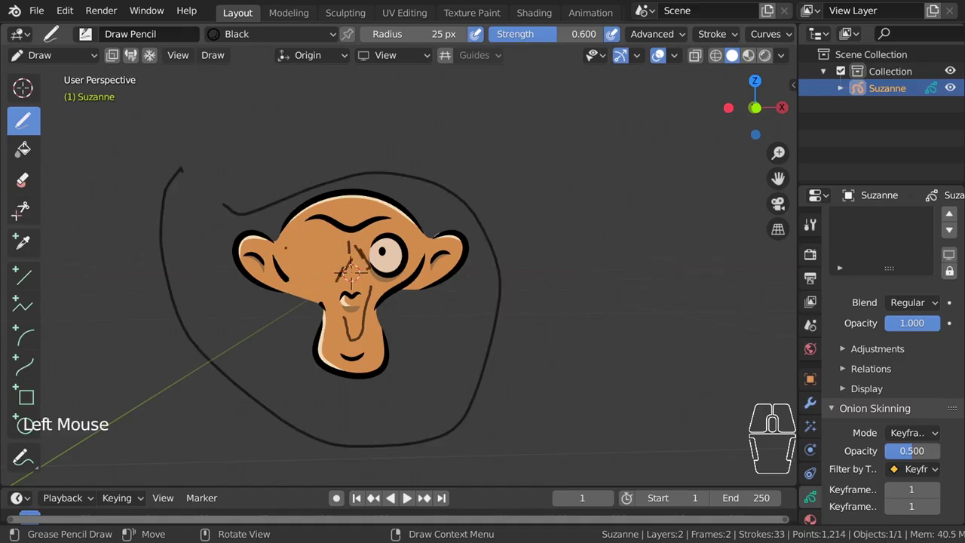
pyautogui.moveTo(538, 200); pyautogui.dragTo(558, 257)
pyautogui.moveTo(411, 353)
pyautogui.mouseDown()
pyautogui.moveTo(620, 362)
pyautogui.moveTo(547, 305)
pyautogui.mouseUp()
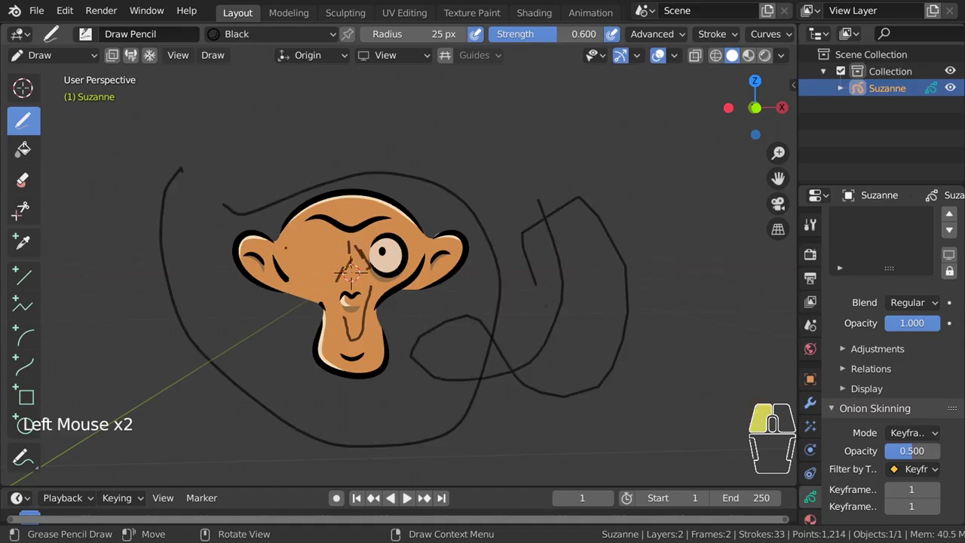
pyautogui.moveTo(456, 204); pyautogui.dragTo(450, 205)
pyautogui.moveTo(388, 239); pyautogui.dragTo(351, 274)
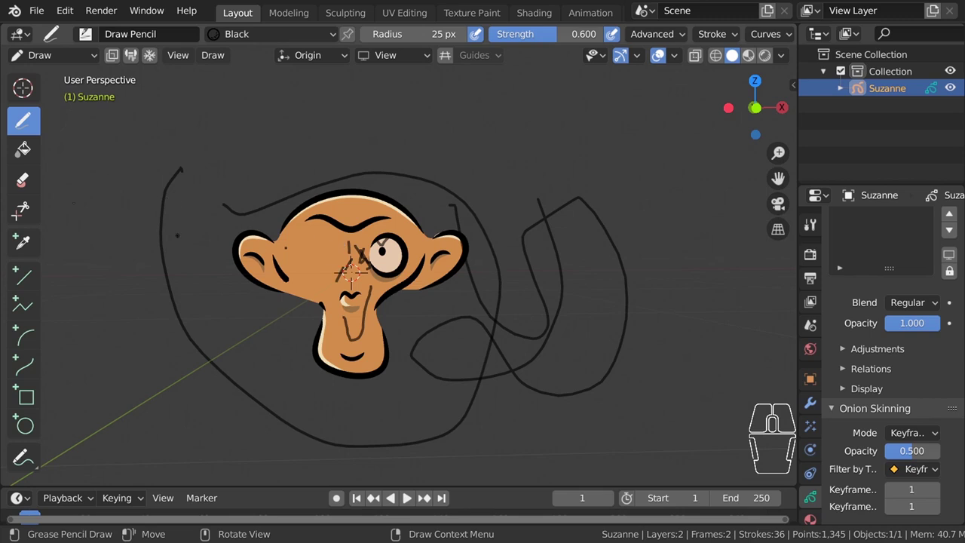
# Erase the monkey and all drawn strokes with the Eraser Point brush, and return to Object Mode.
pyautogui.click(33, 188)
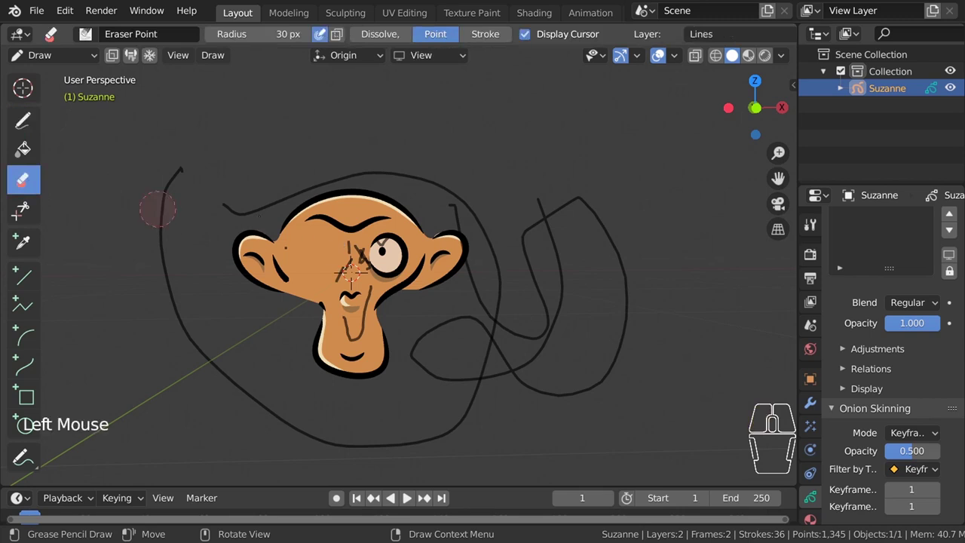
pyautogui.moveTo(268, 226)
pyautogui.mouseDown()
pyautogui.moveTo(336, 223)
pyautogui.moveTo(345, 199)
pyautogui.moveTo(359, 247)
pyautogui.moveTo(363, 351)
pyautogui.mouseUp()
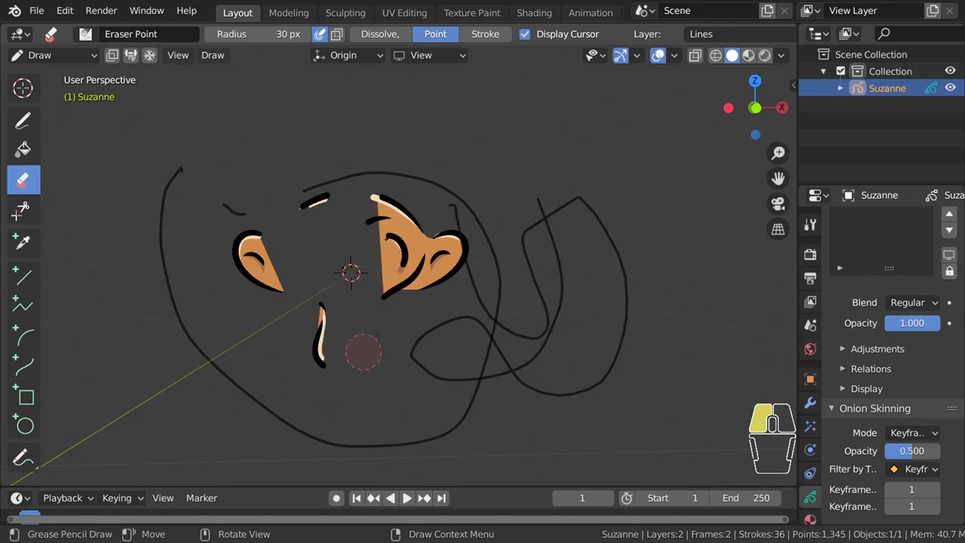
pyautogui.moveTo(319, 326); pyautogui.dragTo(218, 227)
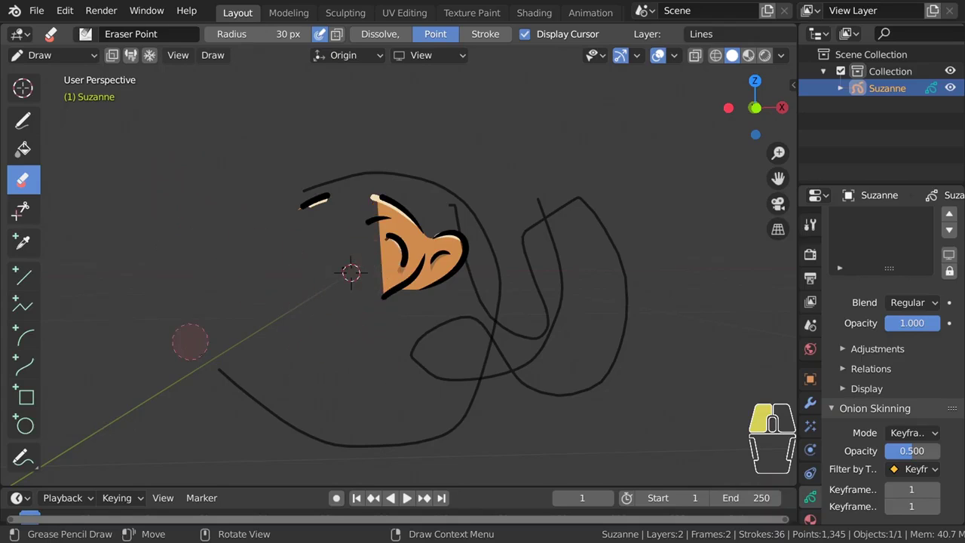
pyautogui.moveTo(449, 417)
pyautogui.mouseDown()
pyautogui.moveTo(482, 236)
pyautogui.moveTo(439, 302)
pyautogui.moveTo(410, 248)
pyautogui.moveTo(430, 226)
pyautogui.mouseUp()
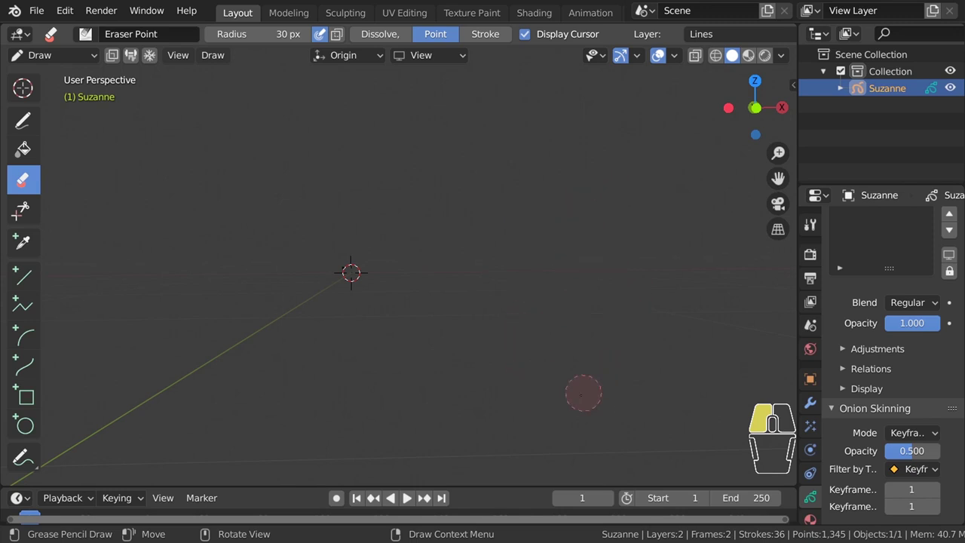
pyautogui.click(47, 54)
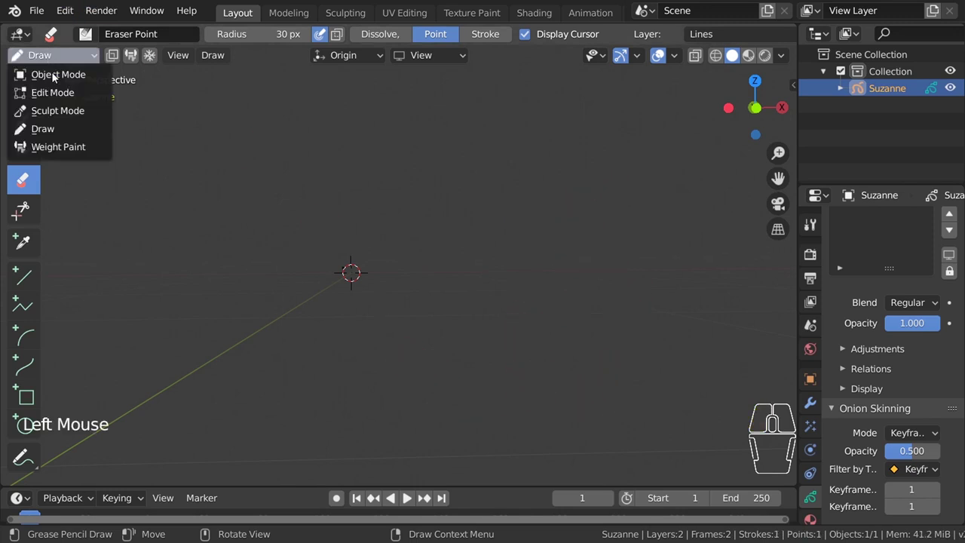
pyautogui.click(51, 73)
# Add an armature at the 3D cursor and enter Edit Mode with its bone's tip selected.
pyautogui.click(219, 59)
pyautogui.click(191, 55)
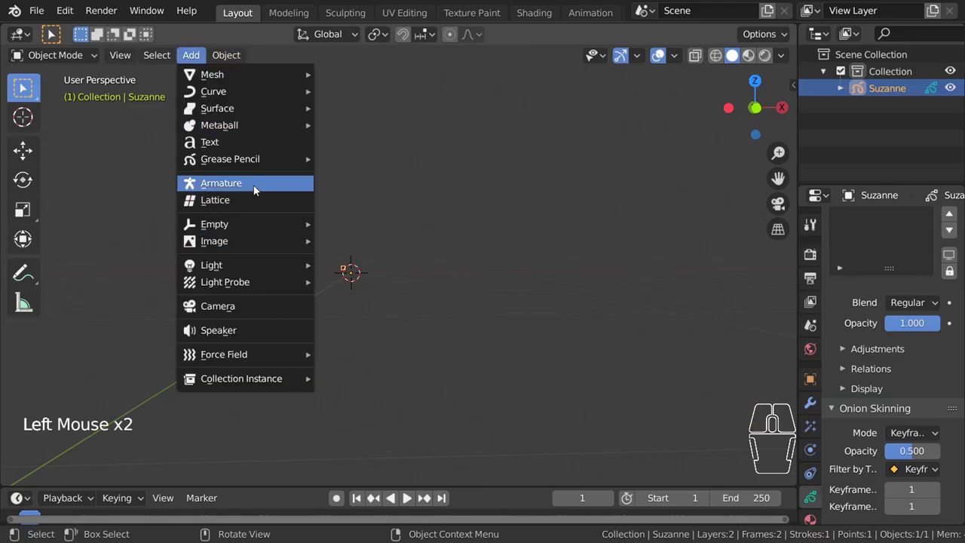
pyautogui.click(289, 191)
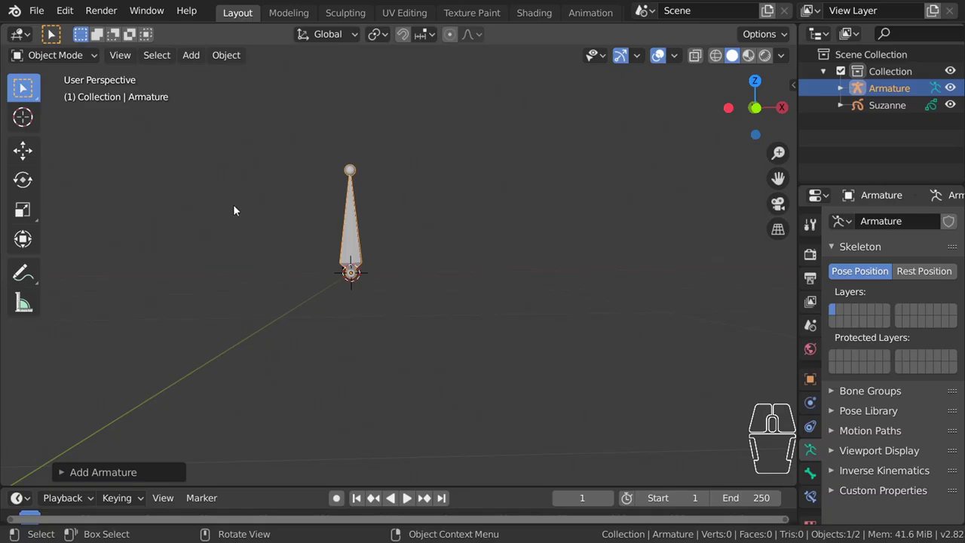
pyautogui.keyDown('shift'); pyautogui.moveTo(402, 233); pyautogui.dragTo(302, 308, button='middle'); pyautogui.keyUp('shift')
pyautogui.moveTo(510, 267); pyautogui.dragTo(308, 273, button='middle')
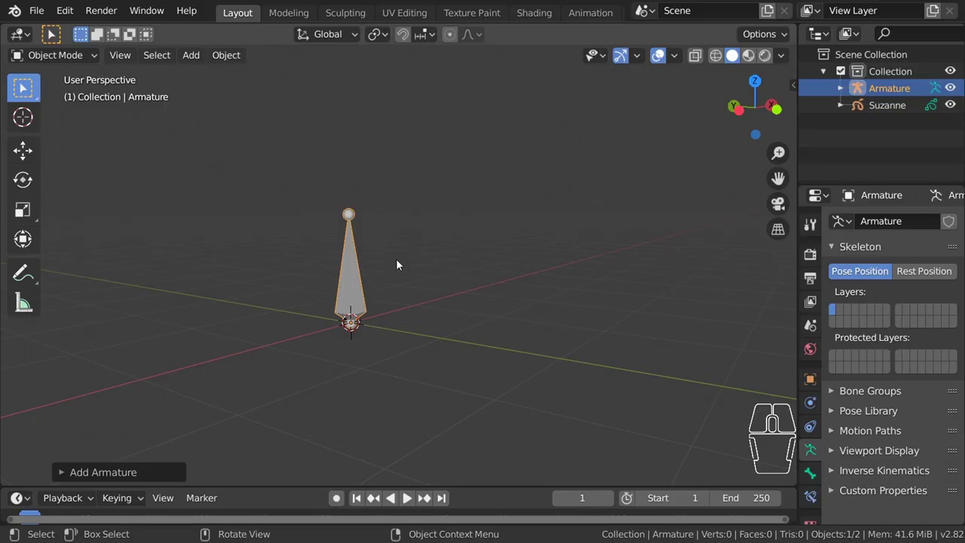
pyautogui.moveTo(397, 263); pyautogui.dragTo(556, 252, button='middle')
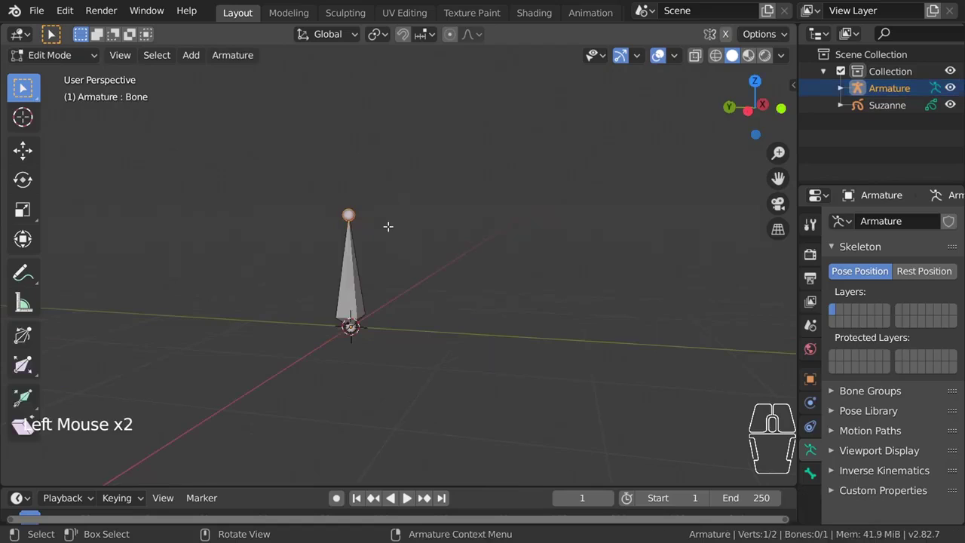
# Extrude six more bones one after another from the armature bone's tip to form a curled chain.
pyautogui.press('e')
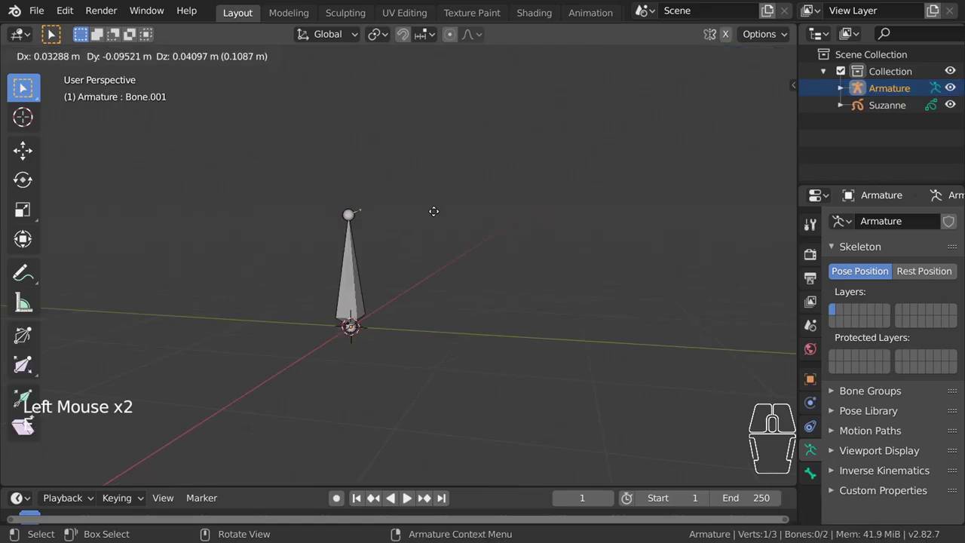
pyautogui.click(545, 178)
pyautogui.press('e')
pyautogui.click(599, 291)
pyautogui.press('e')
pyautogui.click(576, 409)
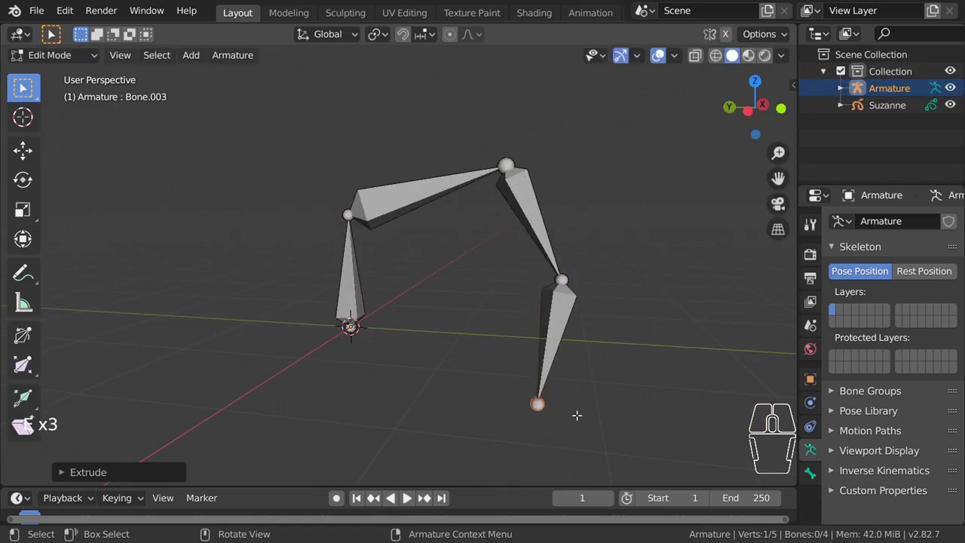
pyautogui.press('e')
pyautogui.click(417, 445)
pyautogui.press('e')
pyautogui.click(277, 463)
pyautogui.press('e')
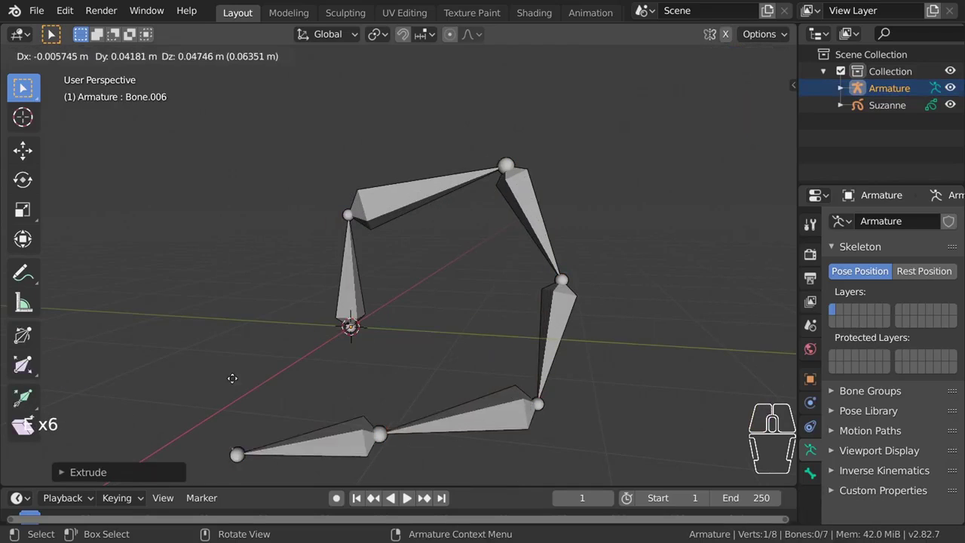
pyautogui.click(213, 313)
pyautogui.moveTo(299, 357); pyautogui.dragTo(369, 295, button='middle')
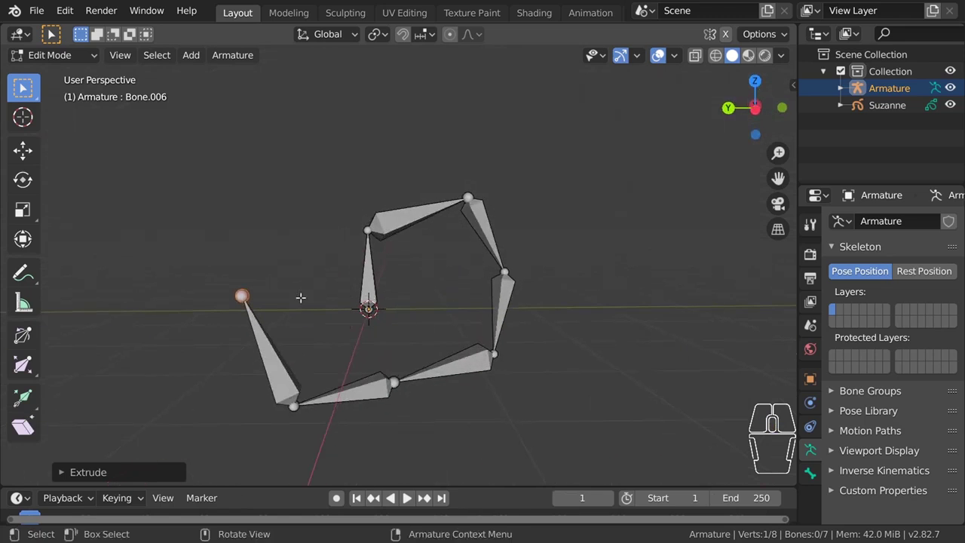
pyautogui.moveTo(300, 298); pyautogui.dragTo(380, 356, button='middle')
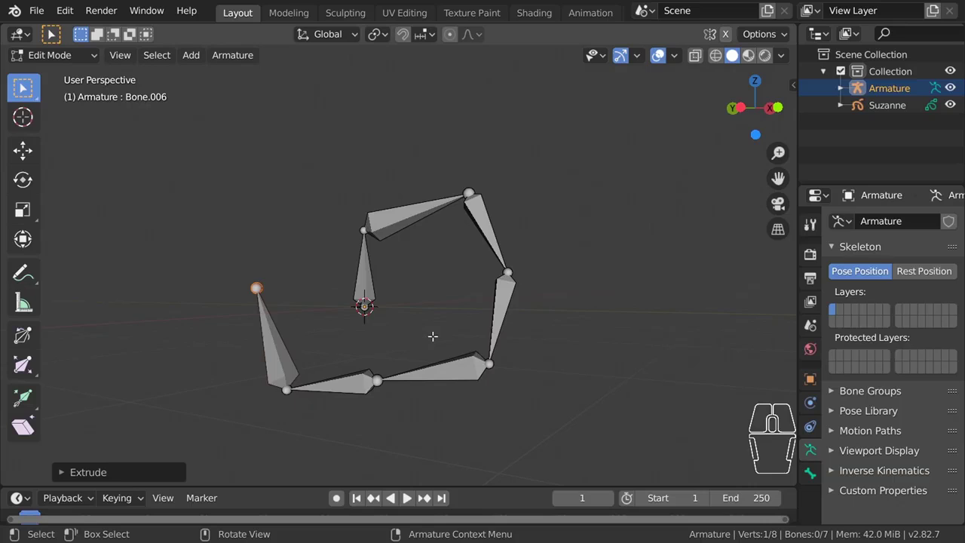
pyautogui.moveTo(382, 277); pyautogui.dragTo(533, 333, button='middle')
# Return to Object Mode and delete the whole armature from the scene.
pyautogui.press('x')
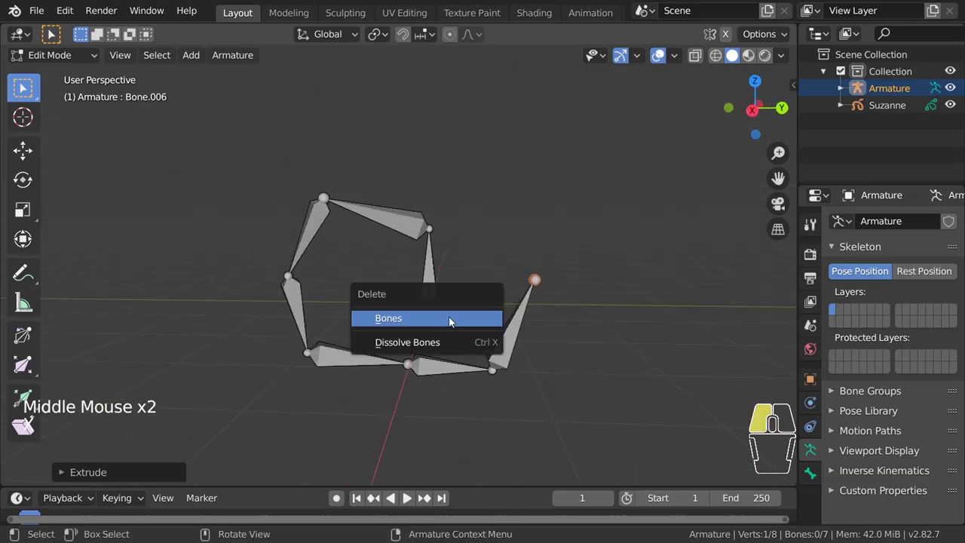
pyautogui.press('Escape')
pyautogui.press('Tab')
pyautogui.press('x')
pyautogui.click(460, 349)
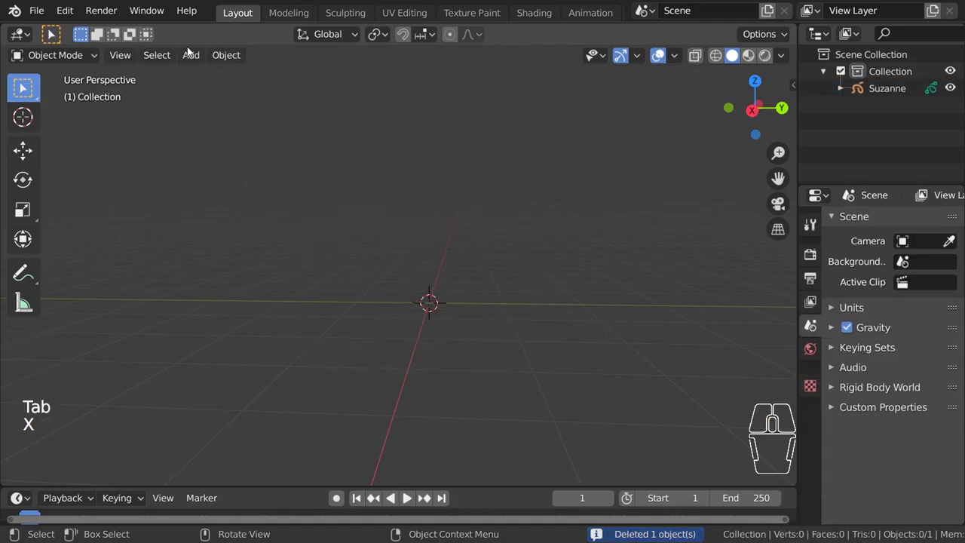
# Add an empty of type Sphere to the scene and delete it again after viewing it.
pyautogui.click(191, 55)
pyautogui.moveTo(263, 226)
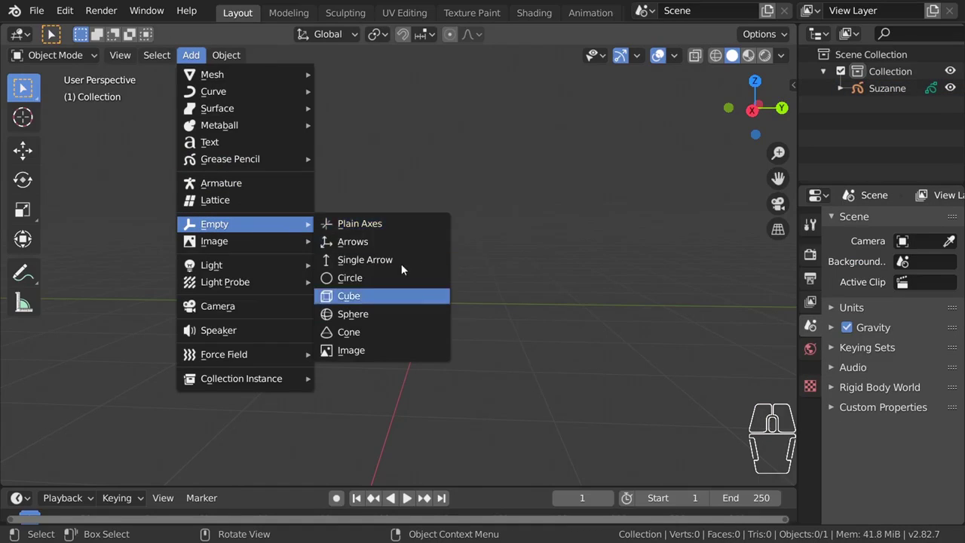
pyautogui.click(393, 315)
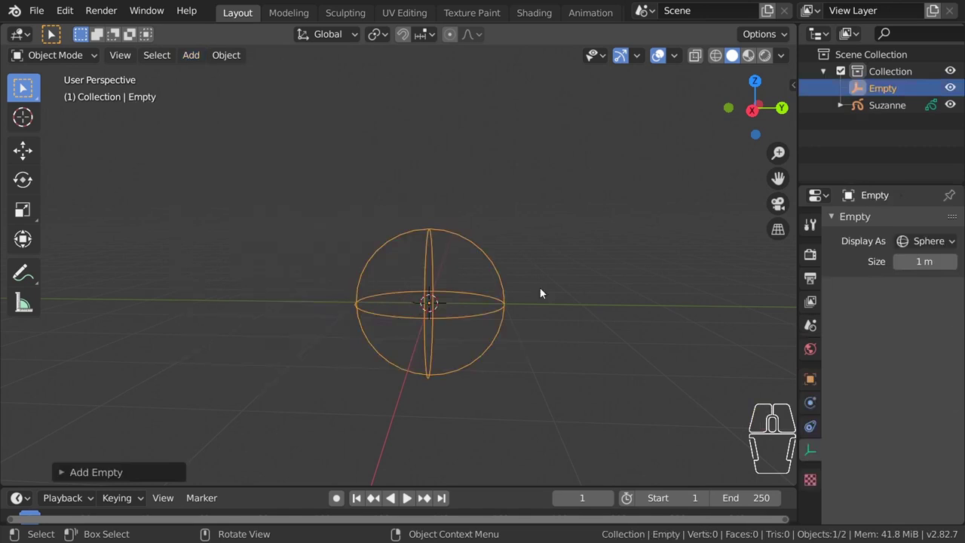
pyautogui.moveTo(540, 294); pyautogui.dragTo(352, 281, button='middle')
pyautogui.press('x')
pyautogui.click(383, 306)
# Add download.png from the korosuke model project folder as a reference image.
pyautogui.click(190, 55)
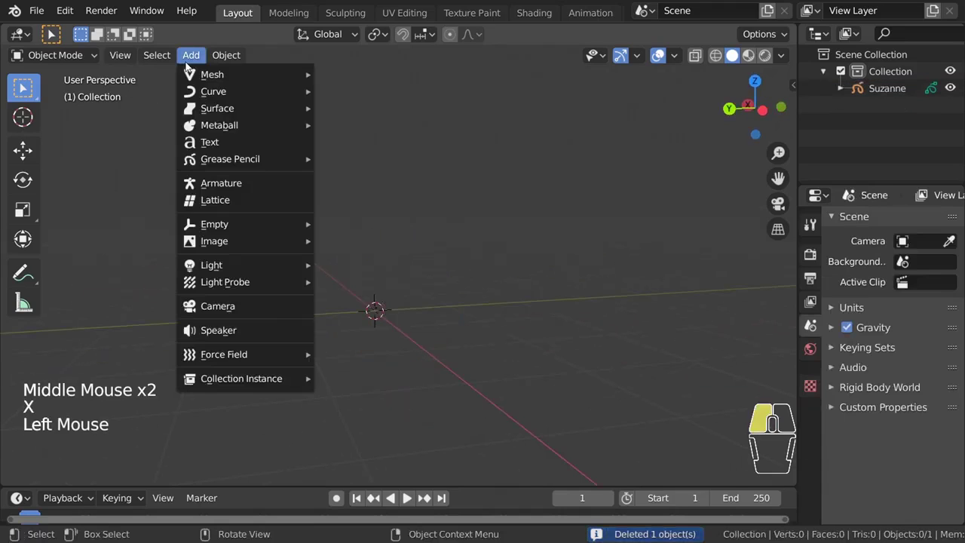
pyautogui.moveTo(237, 249)
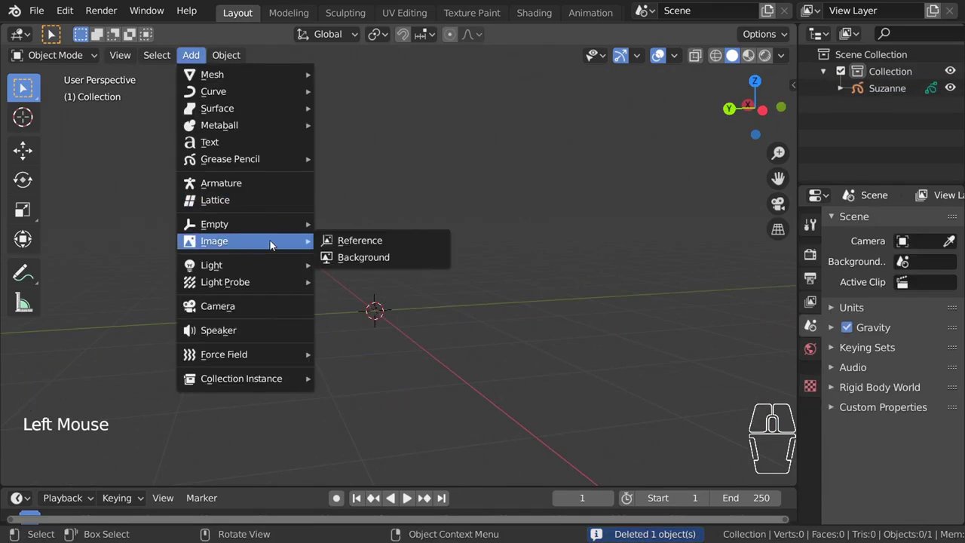
pyautogui.click(386, 241)
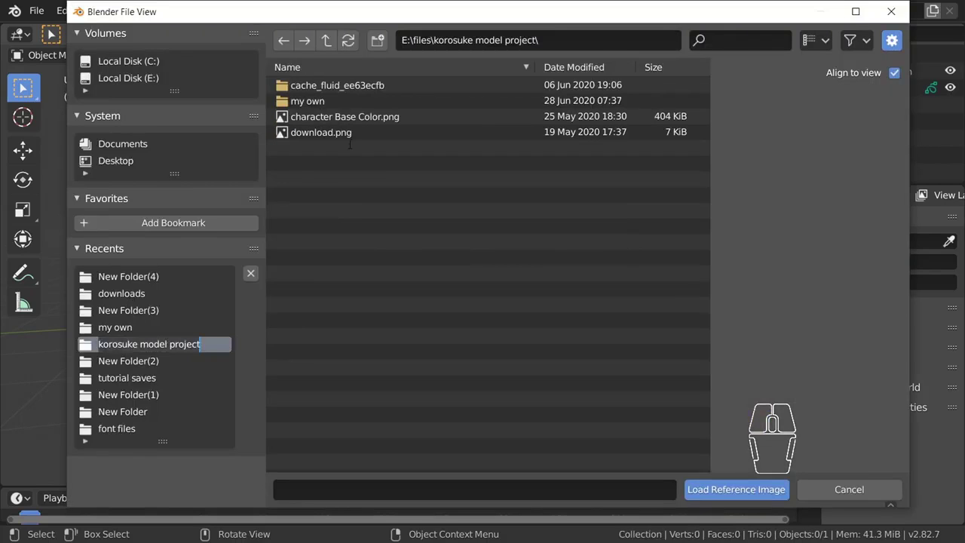
pyautogui.doubleClick(349, 134)
pyautogui.moveTo(525, 308); pyautogui.dragTo(350, 288, button='middle')
pyautogui.scroll(-2, 355, 289)
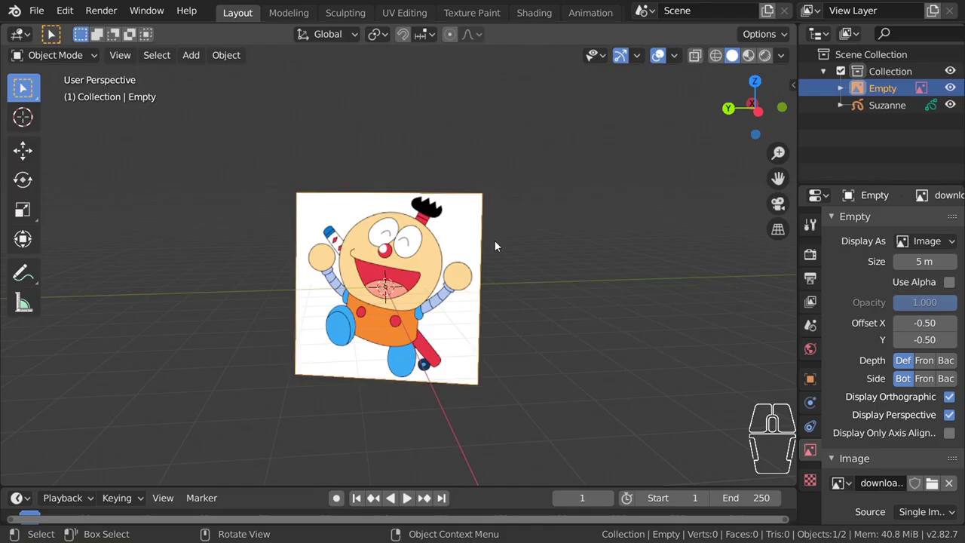
# Inspect the reference image from several angles and delete it from the scene.
pyautogui.moveTo(582, 257); pyautogui.dragTo(390, 249, button='middle')
pyautogui.moveTo(390, 249); pyautogui.dragTo(420, 259, button='middle')
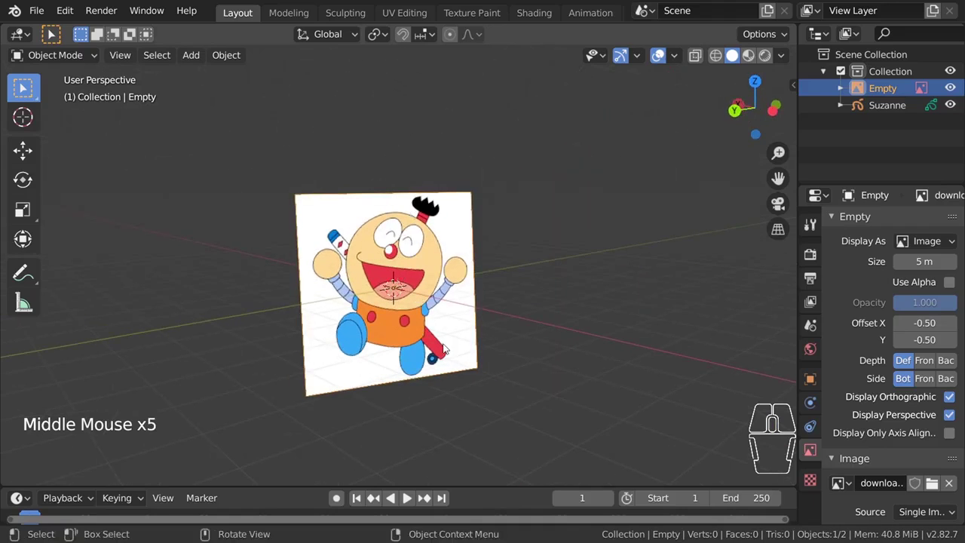
pyautogui.moveTo(411, 216); pyautogui.dragTo(394, 337, button='middle')
pyautogui.moveTo(445, 366); pyautogui.dragTo(420, 350, button='middle')
pyautogui.click(299, 373)
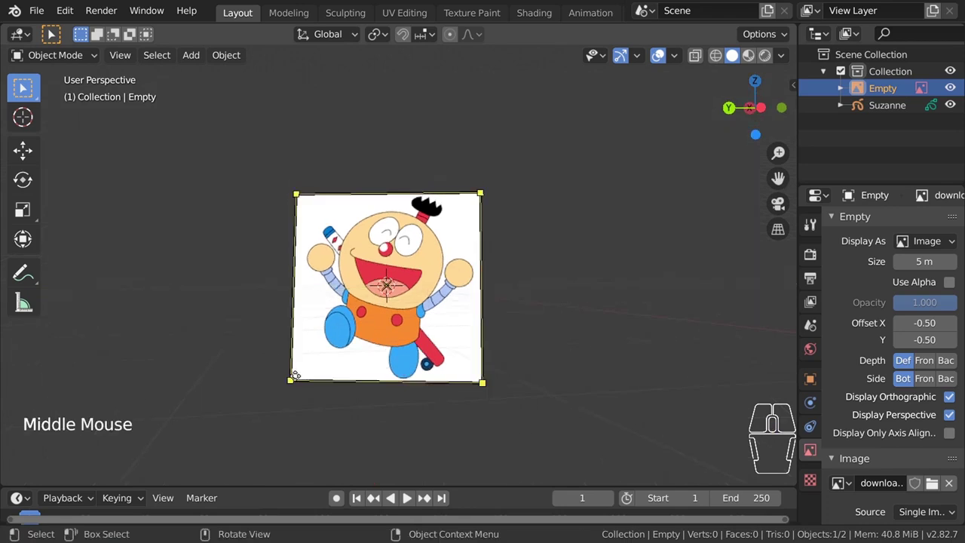
pyautogui.moveTo(342, 347); pyautogui.dragTo(404, 345, button='middle')
pyautogui.click(434, 357)
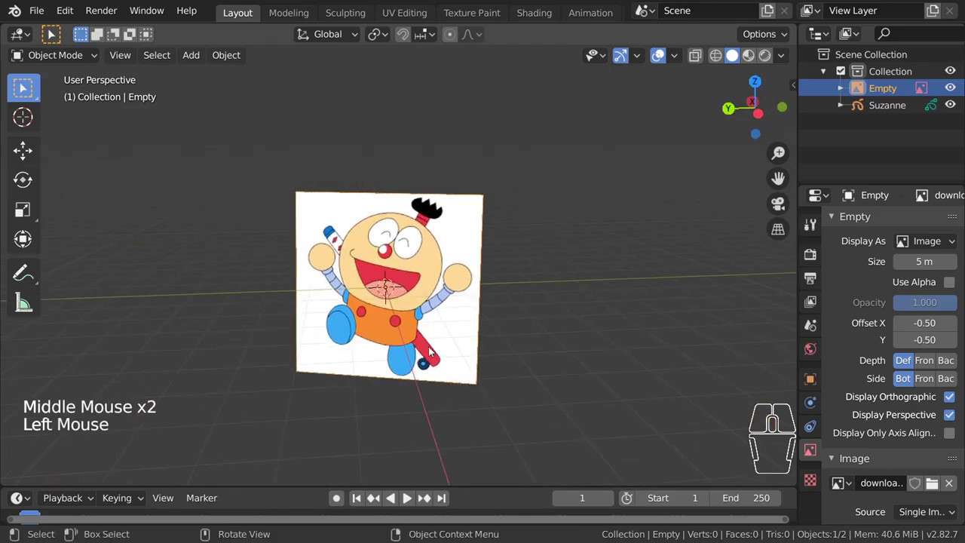
pyautogui.press('x')
pyautogui.press('Return')
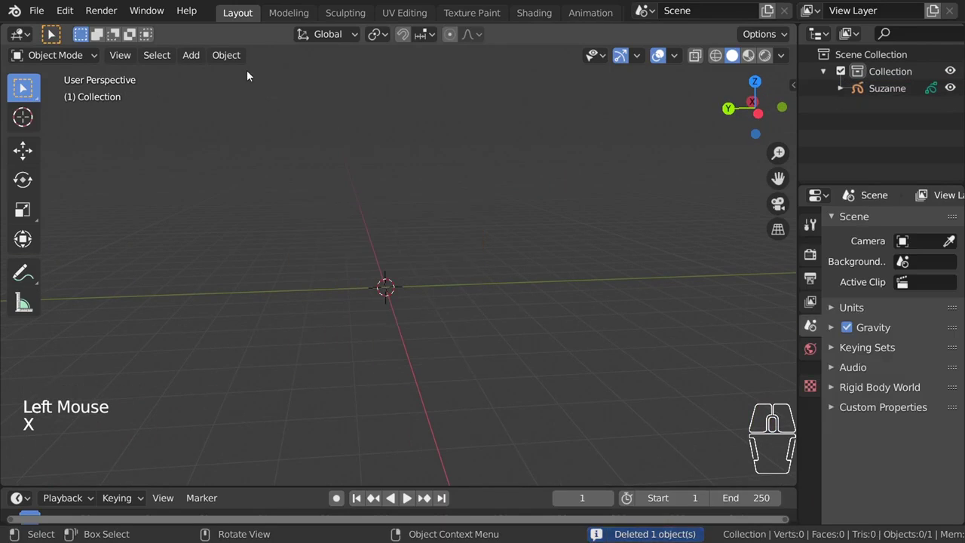
# Add a Point light and move it up and away from the 3D cursor.
pyautogui.click(190, 55)
pyautogui.moveTo(245, 273)
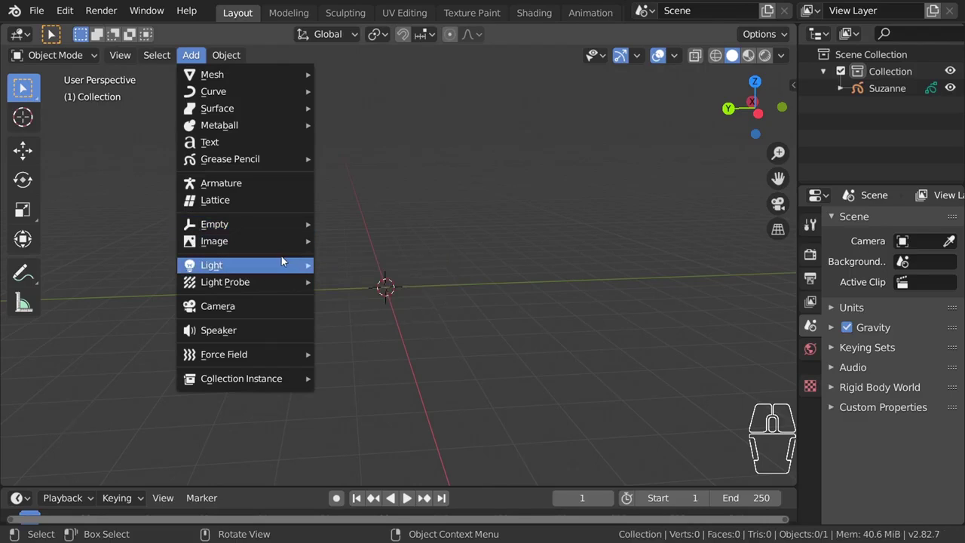
pyautogui.moveTo(282, 257)
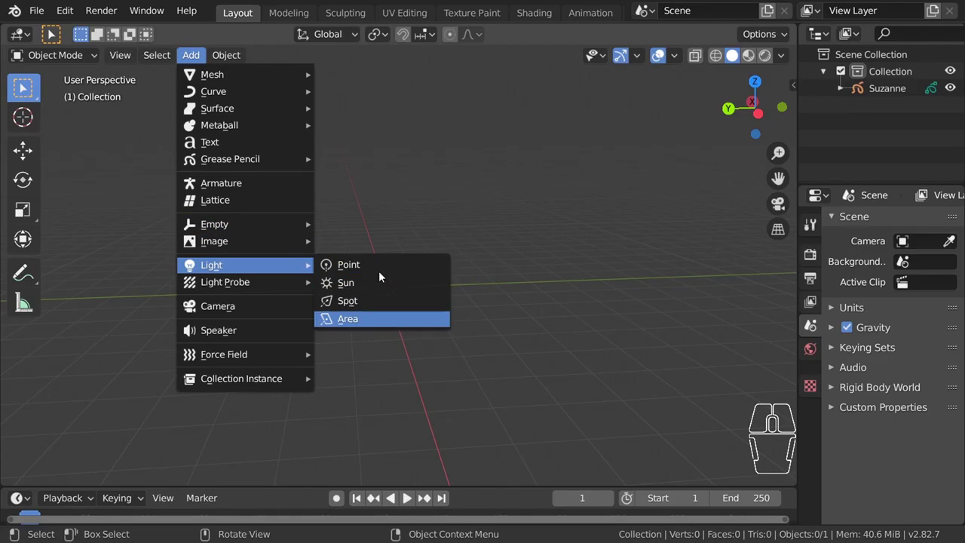
pyautogui.click(379, 266)
pyautogui.scroll(-1, 422, 275)
pyautogui.scroll(4, 417, 282)
pyautogui.scroll(-2, 403, 298)
pyautogui.scroll(4, 390, 315)
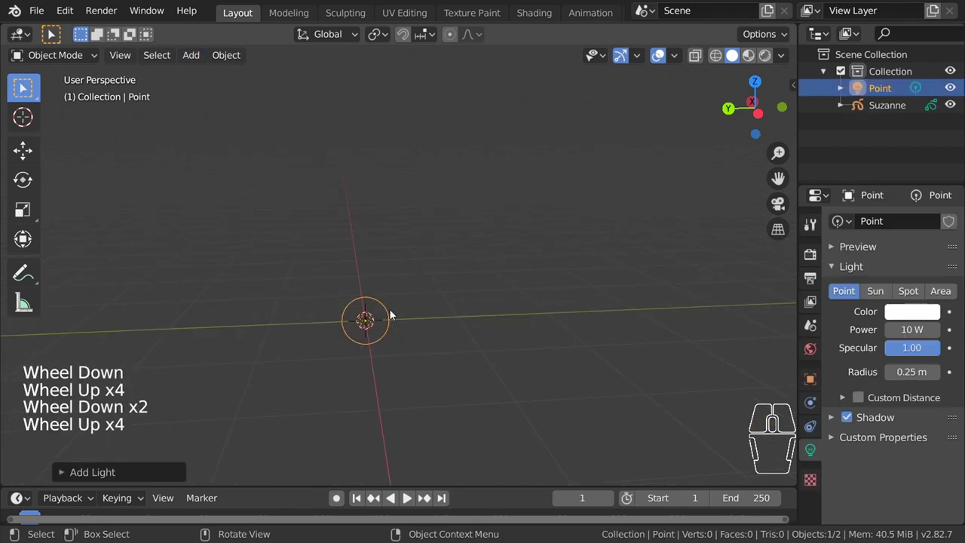
pyautogui.press('g')
pyautogui.click(351, 201)
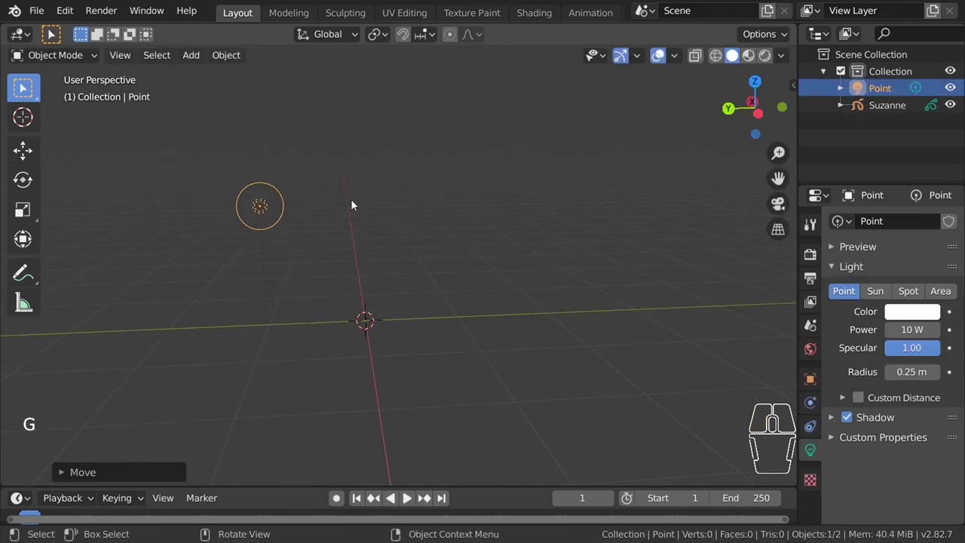
# Delete the Point light and add a camera at the 3D cursor.
pyautogui.press('x')
pyautogui.click(317, 238)
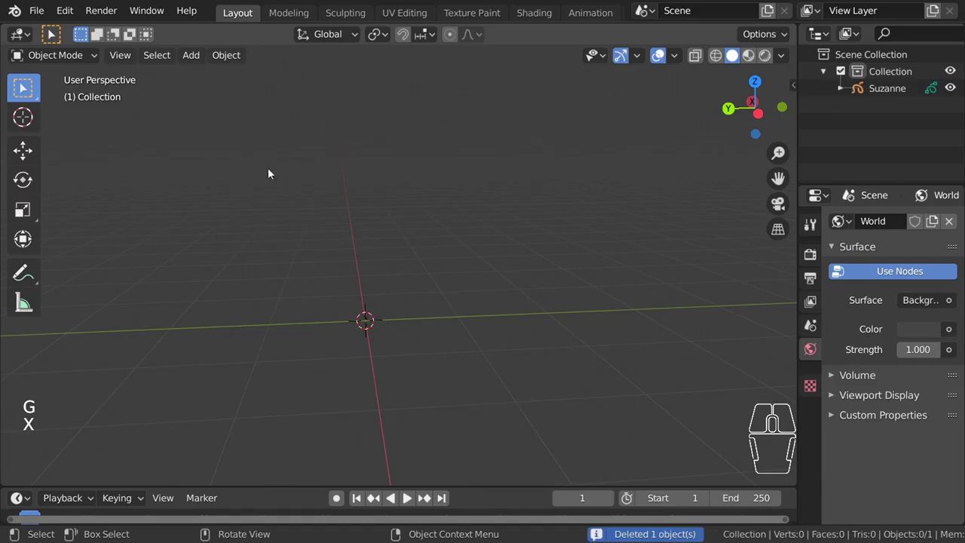
pyautogui.click(191, 55)
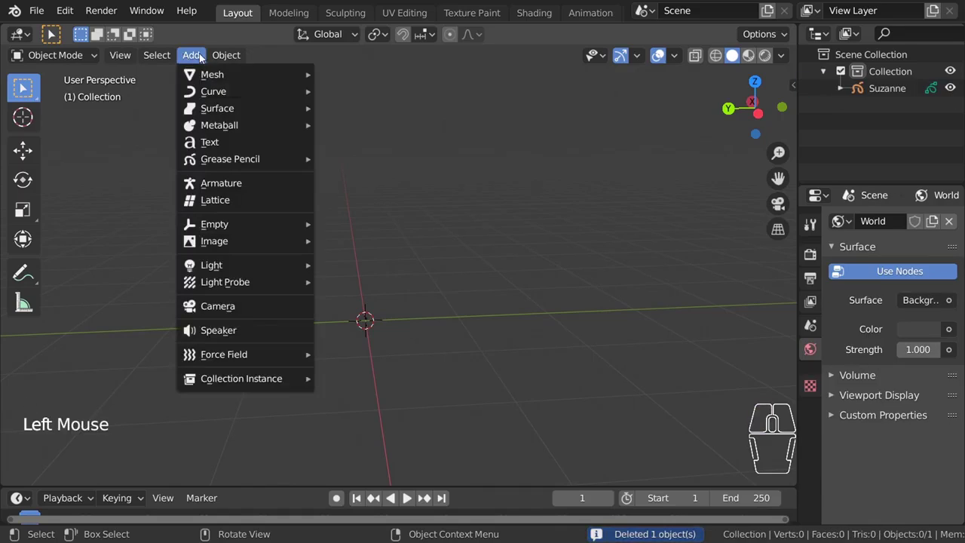
pyautogui.click(261, 310)
pyautogui.scroll(-1, 423, 285)
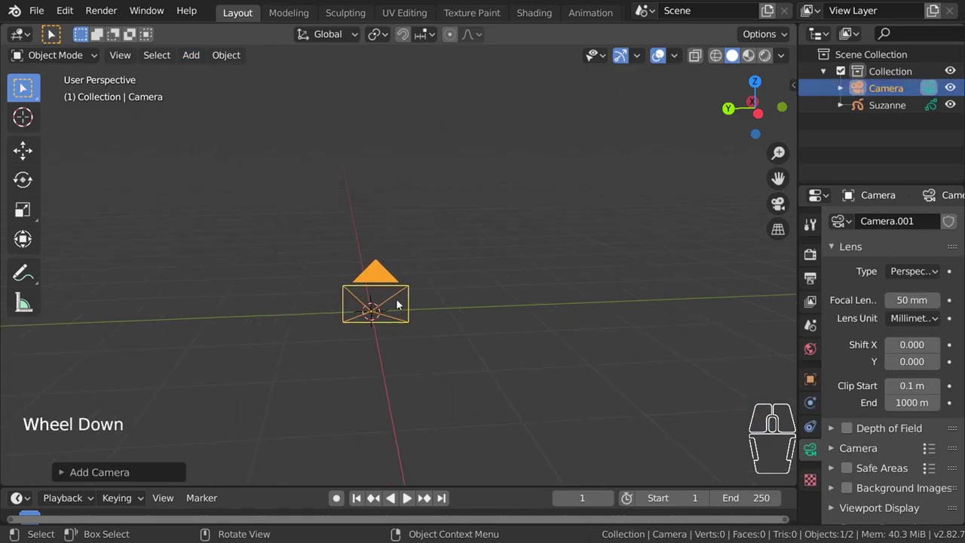
# Move the camera up and away from the 3D cursor, then delete it after viewing it from another side.
pyautogui.press('g')
pyautogui.click(641, 189)
pyautogui.moveTo(654, 181); pyautogui.dragTo(228, 268, button='middle')
pyautogui.press('x')
pyautogui.click(253, 267)
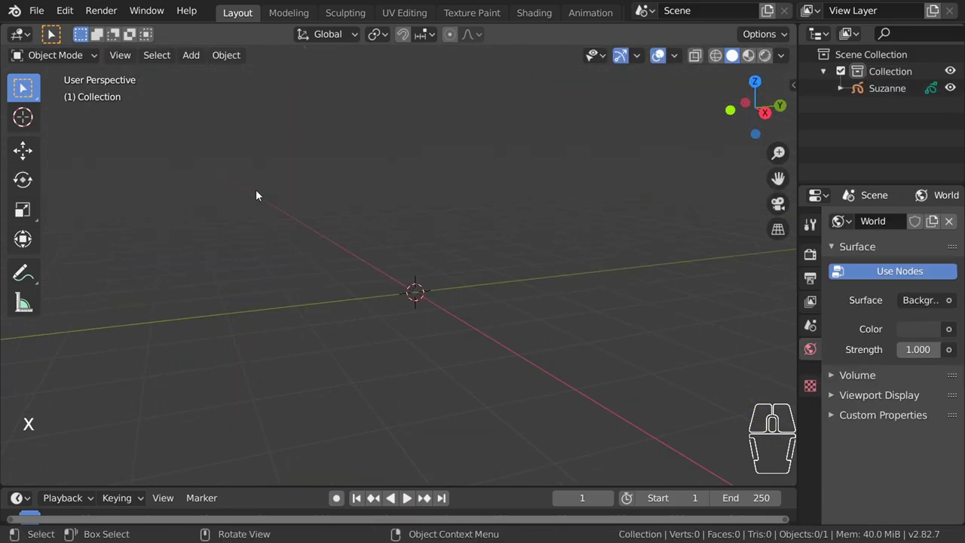
# Add a speaker object and move it away from the 3D cursor.
pyautogui.click(197, 54)
pyautogui.click(263, 330)
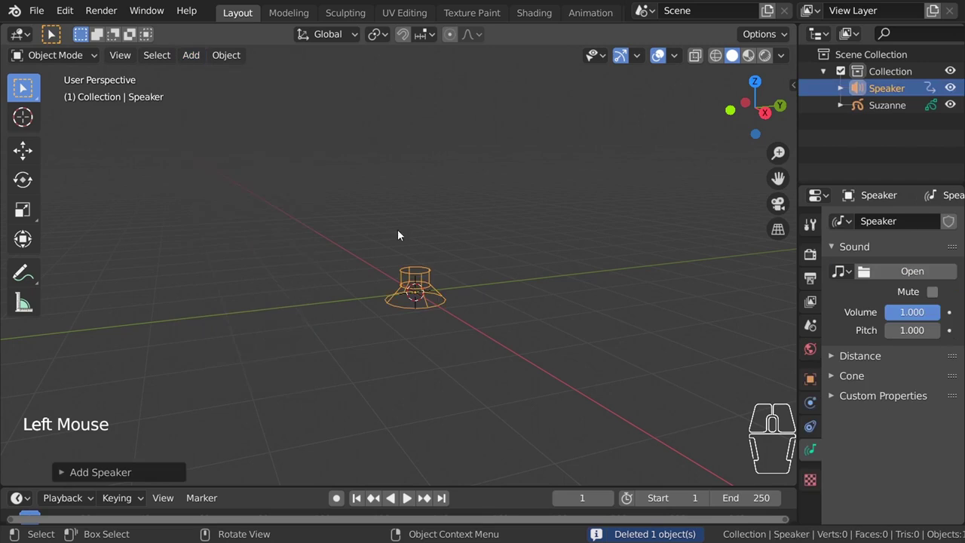
pyautogui.scroll(4, 461, 254)
pyautogui.press('g')
pyautogui.rightClick(648, 167)
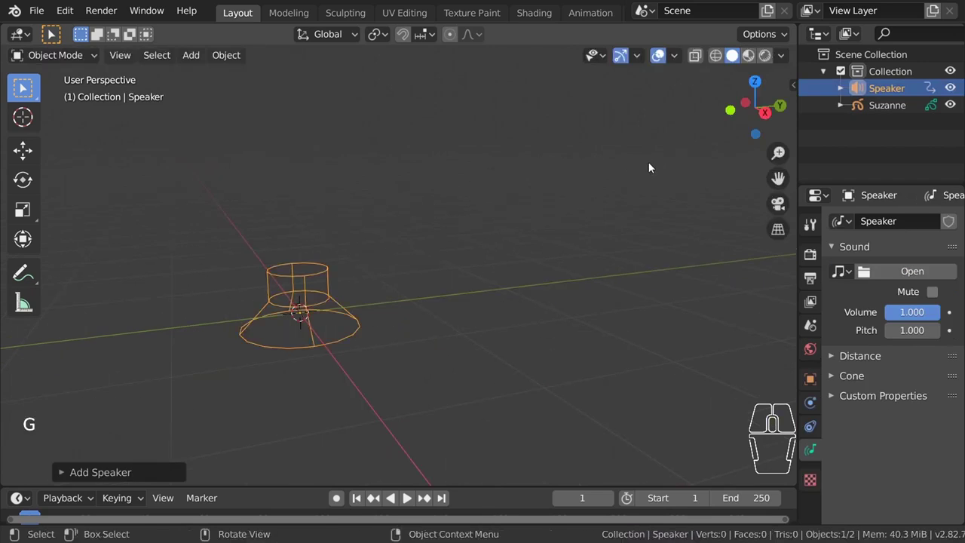
pyautogui.press('g')
pyautogui.click(633, 224)
pyautogui.moveTo(640, 222); pyautogui.dragTo(374, 227, button='middle')
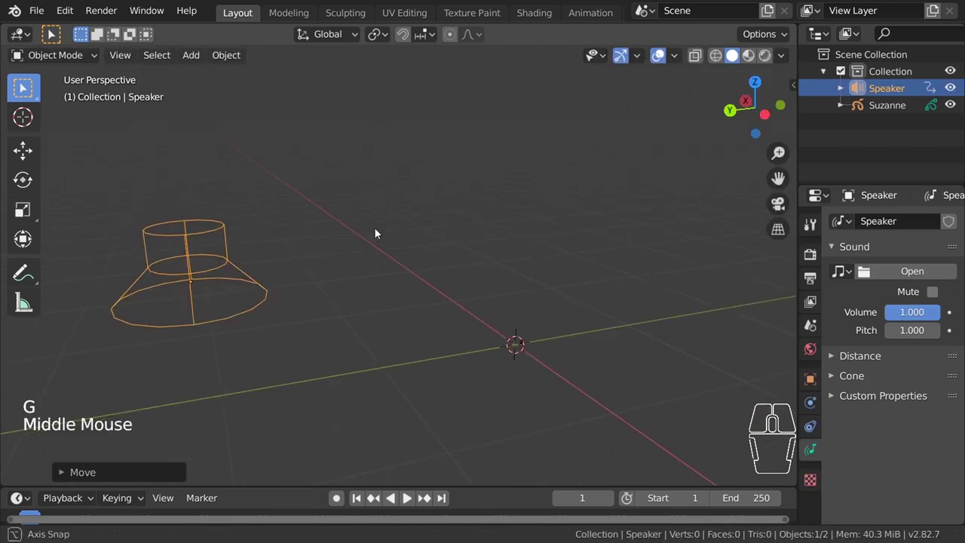
# Inspect the speaker from another angle and delete it from the scene.
pyautogui.scroll(-2, 317, 249)
pyautogui.scroll(-1, 297, 258)
pyautogui.moveTo(297, 258); pyautogui.dragTo(428, 276, button='middle')
pyautogui.press('x')
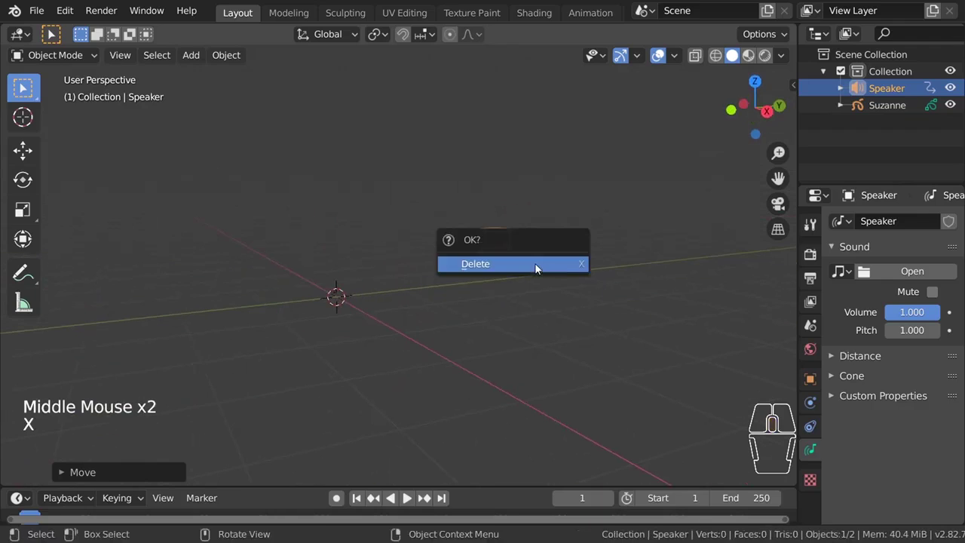
pyautogui.click(536, 261)
pyautogui.click(191, 55)
pyautogui.moveTo(275, 356)
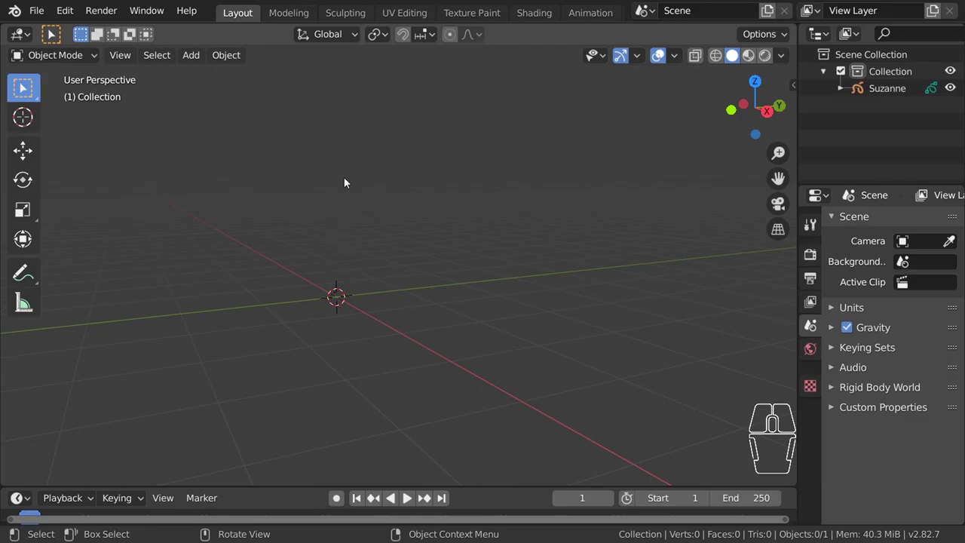
pyautogui.moveTo(344, 183); pyautogui.dragTo(335, 258, button='middle')
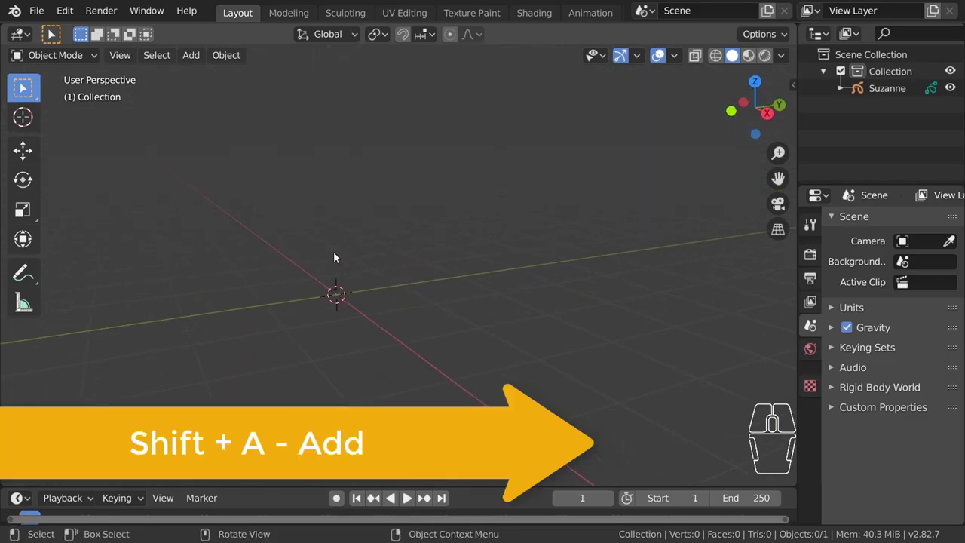
pyautogui.hotkey('shift', 'a')
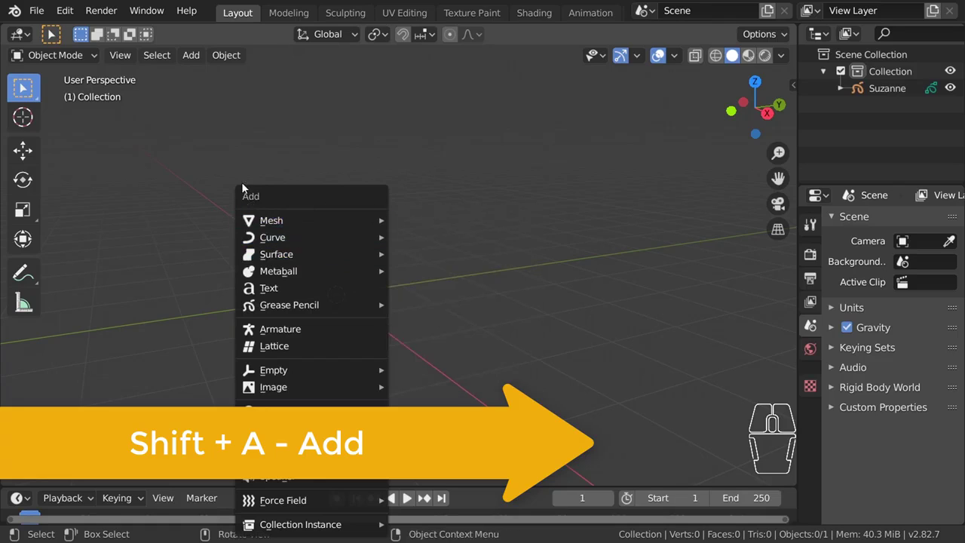
pyautogui.click(189, 58)
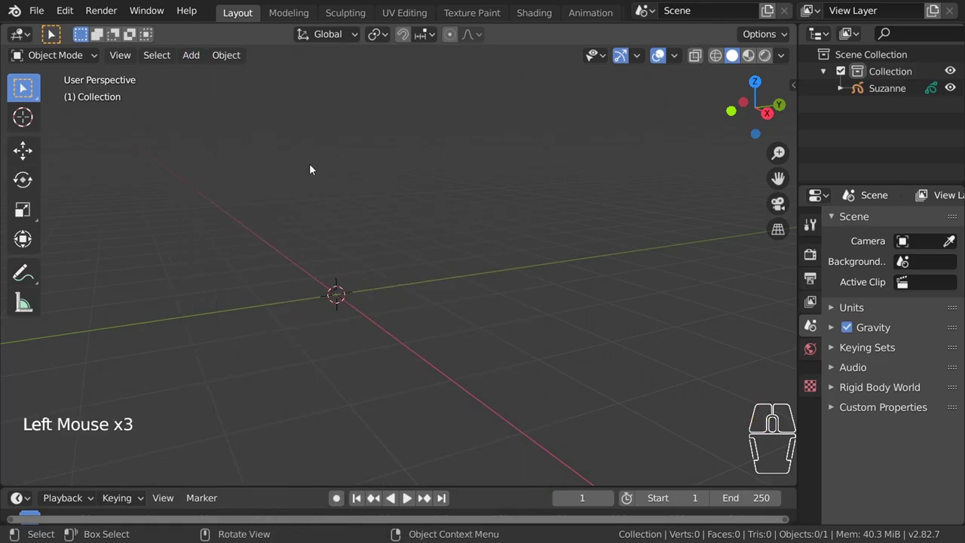
pyautogui.hotkey('shift', 'a')
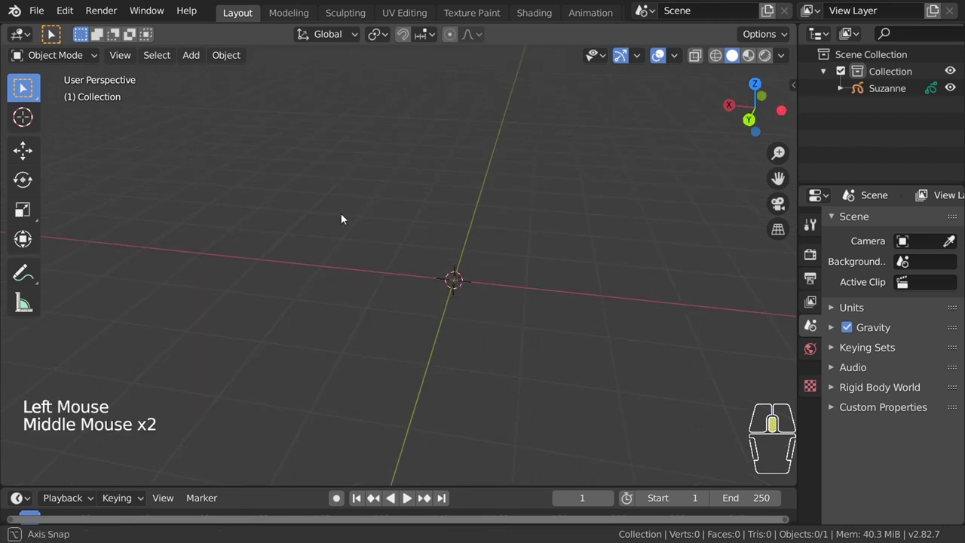
# Add a cylinder mesh and transform it so that it lies on its side, enlarged and slightly off the 3D cursor.
pyautogui.moveTo(341, 213); pyautogui.dragTo(432, 206, button='middle')
pyautogui.scroll(-3, 304, 236)
pyautogui.moveTo(304, 236); pyautogui.dragTo(428, 278, button='middle')
pyautogui.hotkey('shift', 'a')
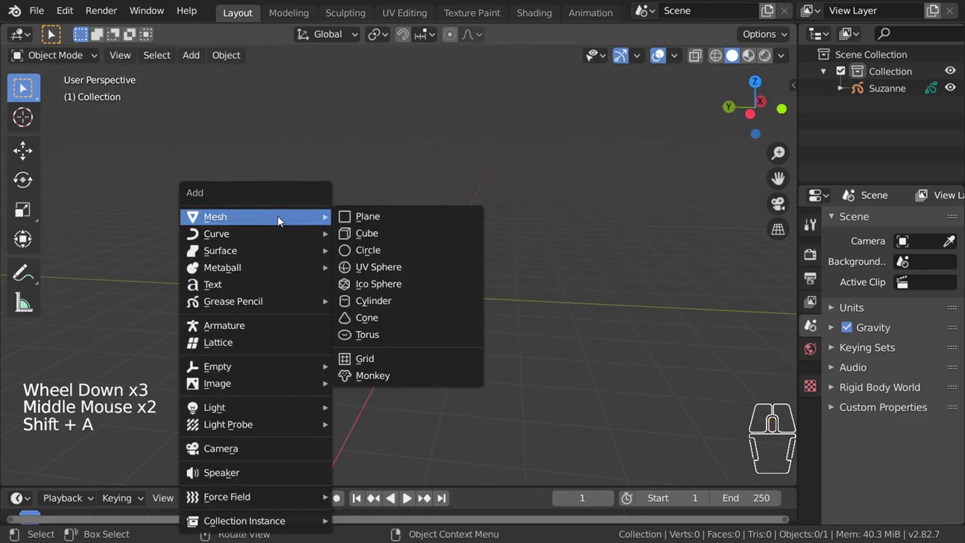
pyautogui.click(407, 300)
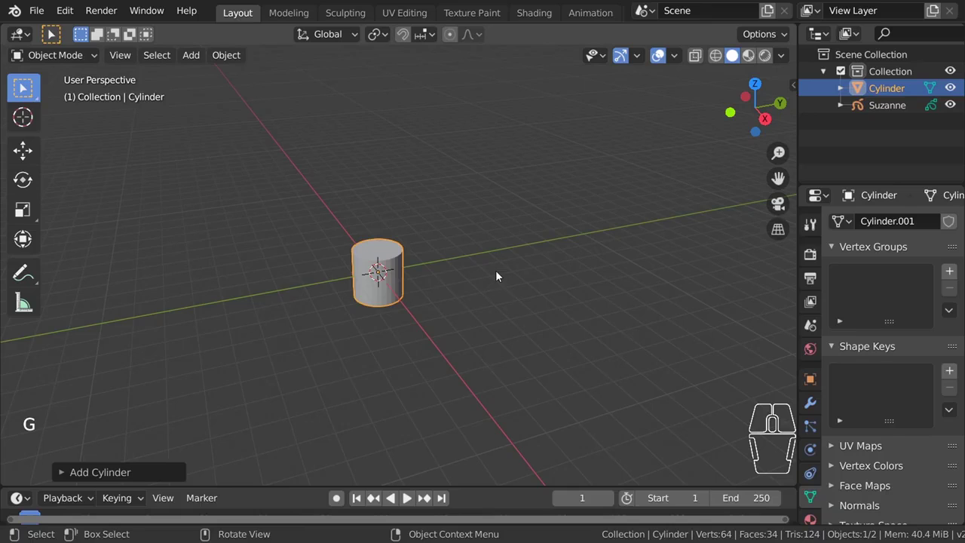
pyautogui.press('g')
pyautogui.click(562, 236)
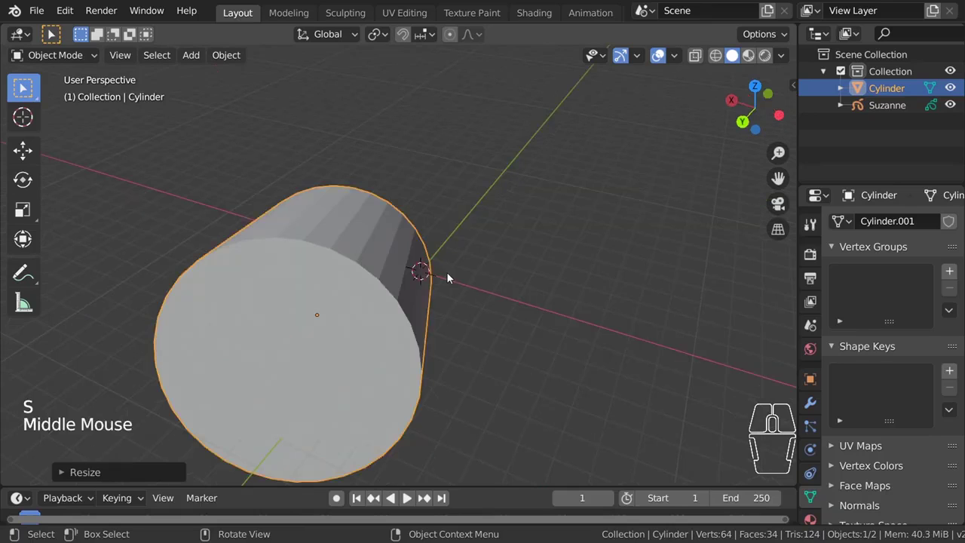
# Delete the cylinder after viewing it from the opposite side.
pyautogui.scroll(-3, 446, 271)
pyautogui.moveTo(446, 272); pyautogui.dragTo(408, 218, button='middle')
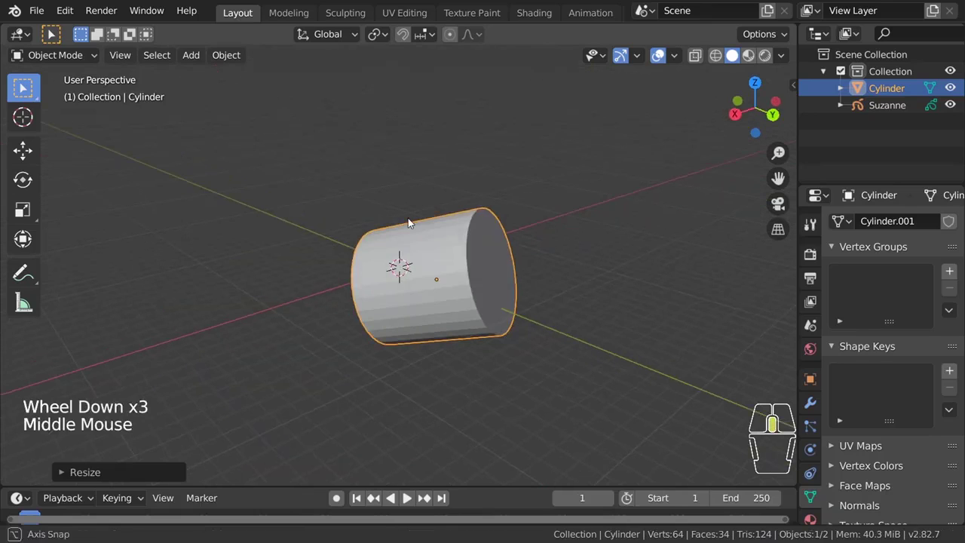
pyautogui.press('x')
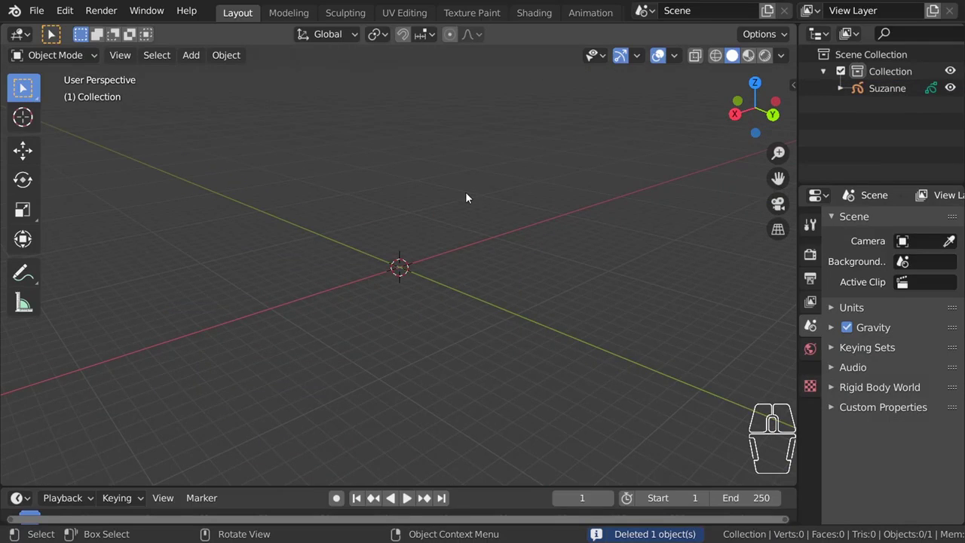
# Add a cube mesh at the 3D cursor.
pyautogui.hotkey('shift', 'a')
pyautogui.moveTo(325, 220)
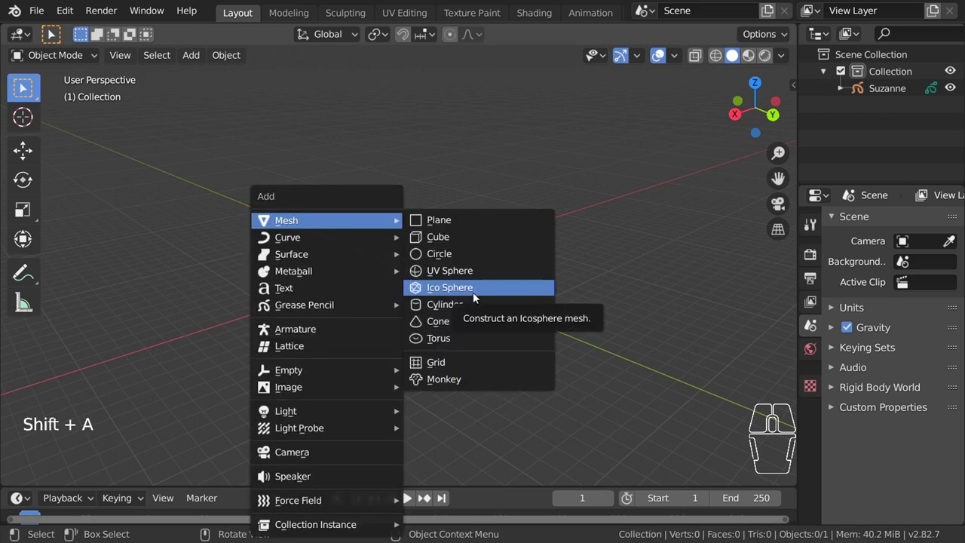
pyautogui.click(439, 237)
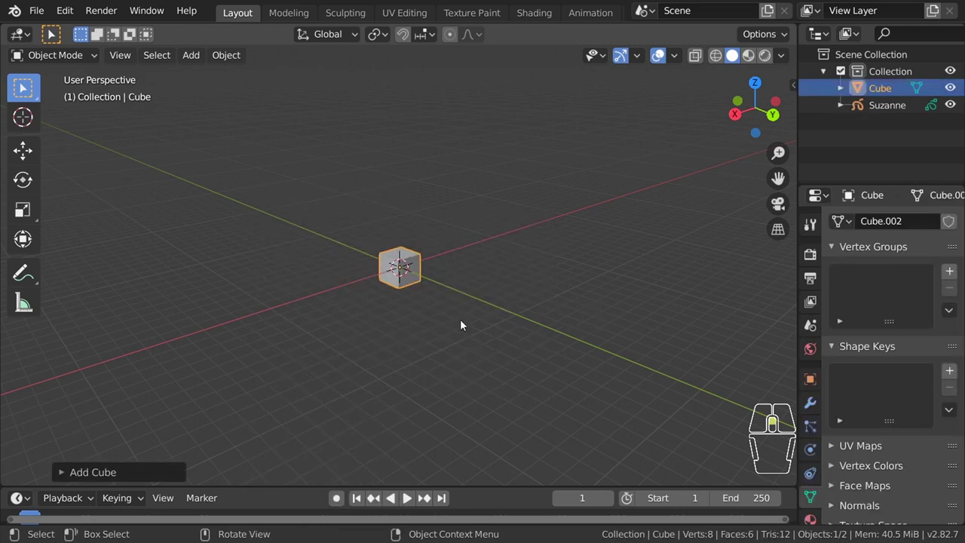
pyautogui.scroll(9, 460, 319)
pyautogui.moveTo(460, 319); pyautogui.dragTo(550, 212, button='middle')
# Duplicate the cube and place the copy beside and slightly above the original.
pyautogui.click(550, 212)
pyautogui.click(462, 244)
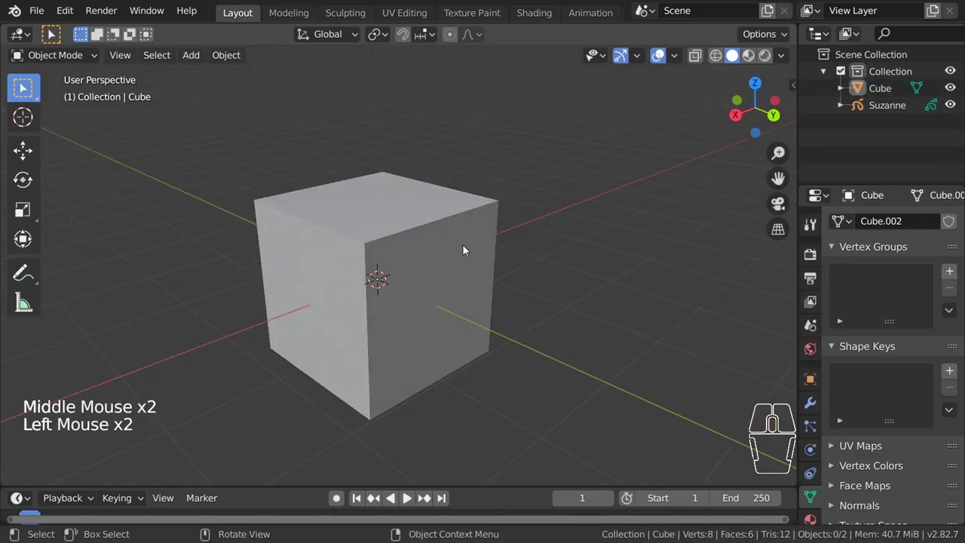
pyautogui.click(230, 55)
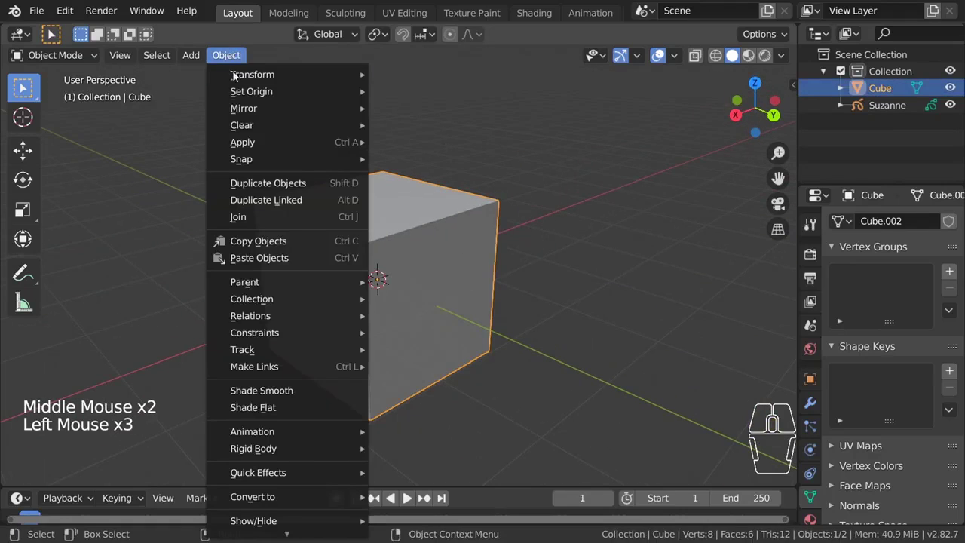
pyautogui.click(326, 192)
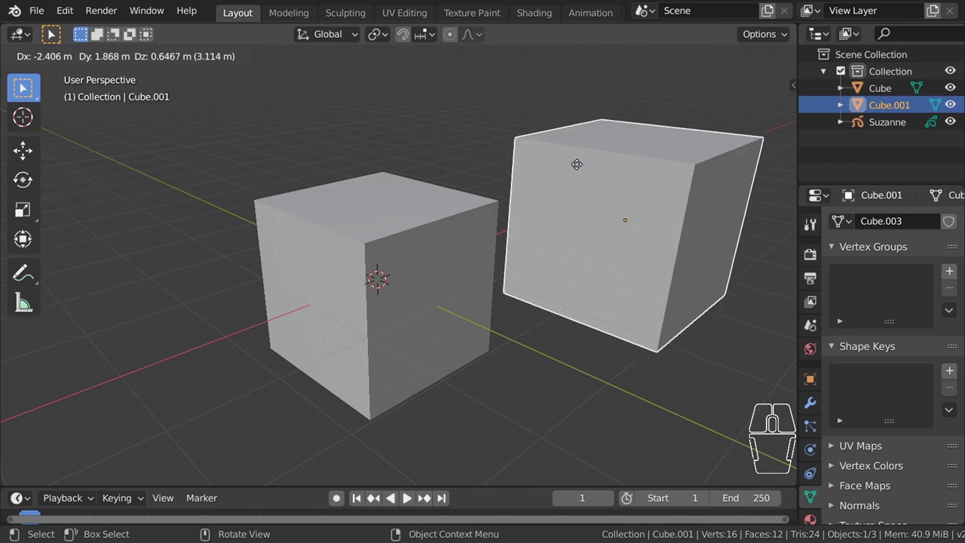
pyautogui.click(610, 121)
# Duplicate both cubes together with Suzanne, place the copies below the originals and clear the selection.
pyautogui.scroll(-5, 649, 241)
pyautogui.moveTo(566, 253); pyautogui.dragTo(555, 256, button='middle')
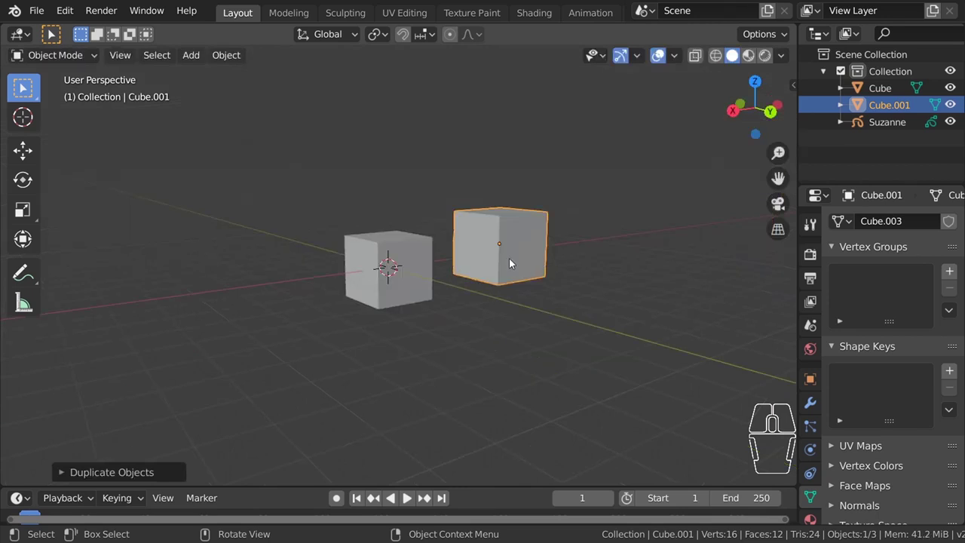
pyautogui.moveTo(329, 341); pyautogui.dragTo(655, 162)
pyautogui.click(227, 55)
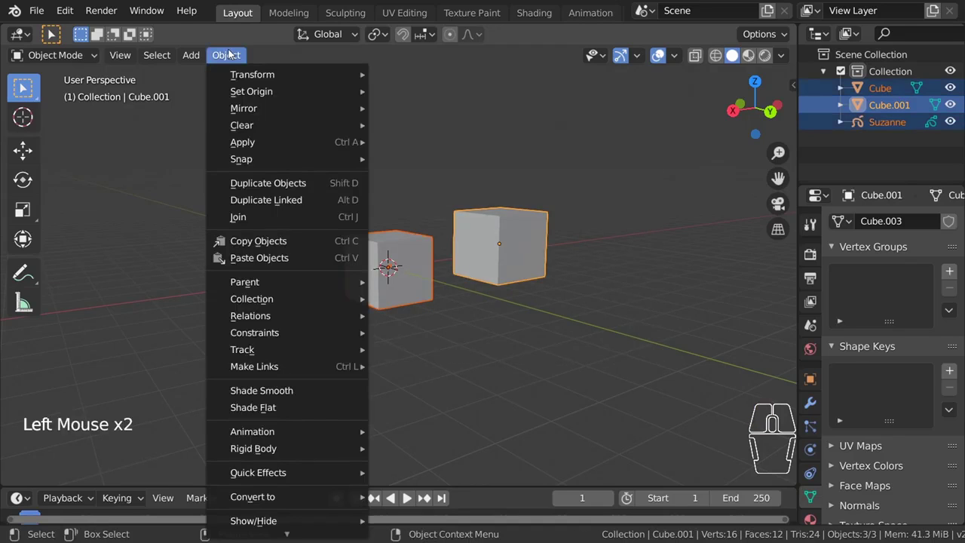
pyautogui.click(253, 184)
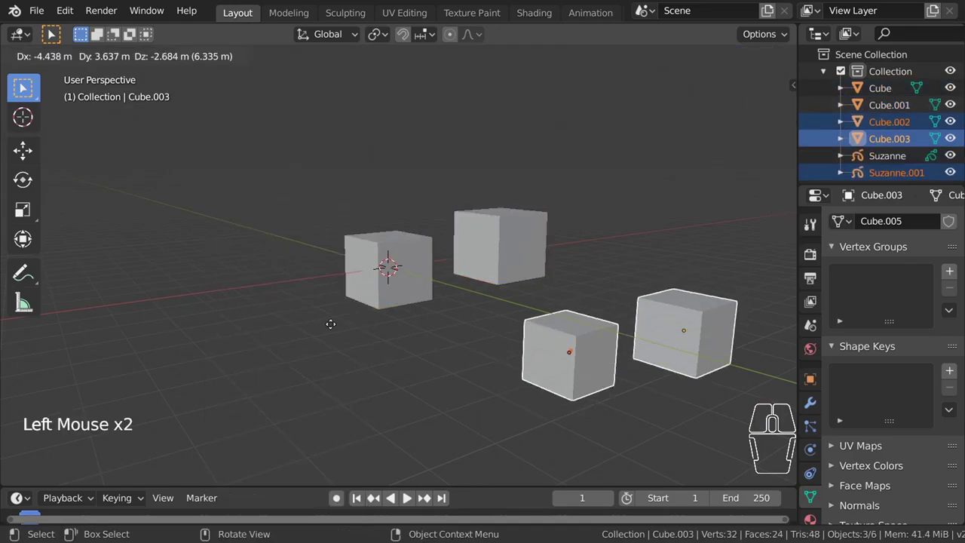
pyautogui.click(276, 315)
pyautogui.moveTo(605, 283); pyautogui.dragTo(399, 300, button='middle')
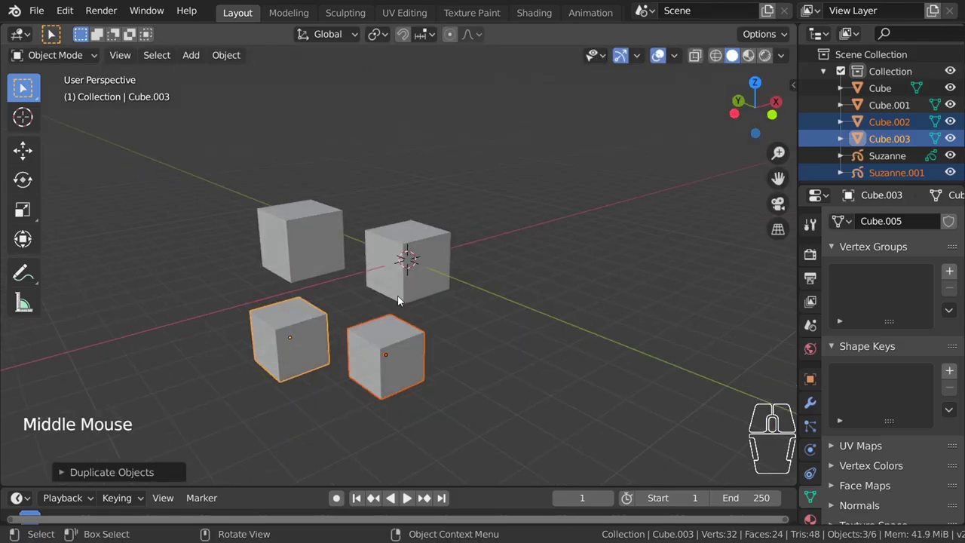
pyautogui.click(525, 301)
# Duplicate the raised cube Cube.001 and place the copy further out and above it.
pyautogui.moveTo(565, 312); pyautogui.dragTo(404, 293, button='middle')
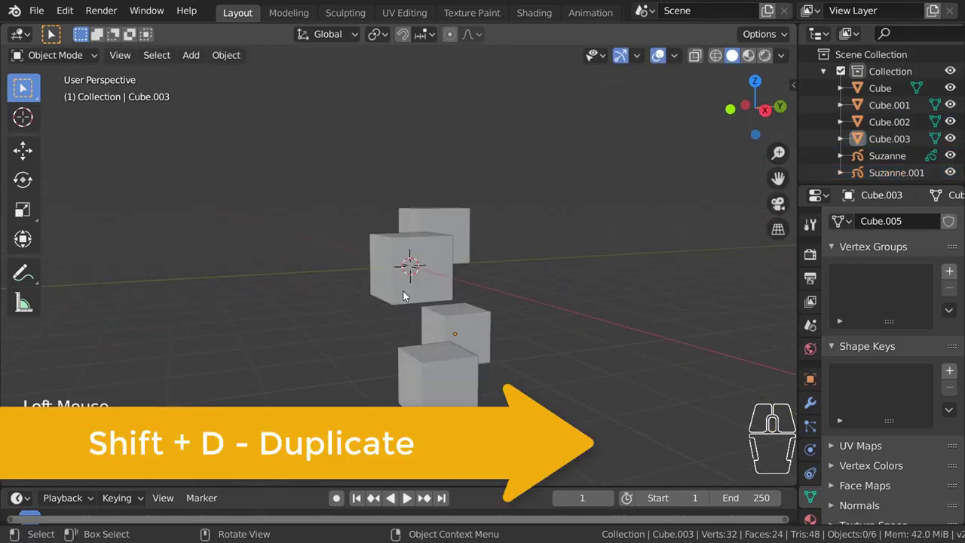
pyautogui.moveTo(550, 271); pyautogui.dragTo(526, 306, button='middle')
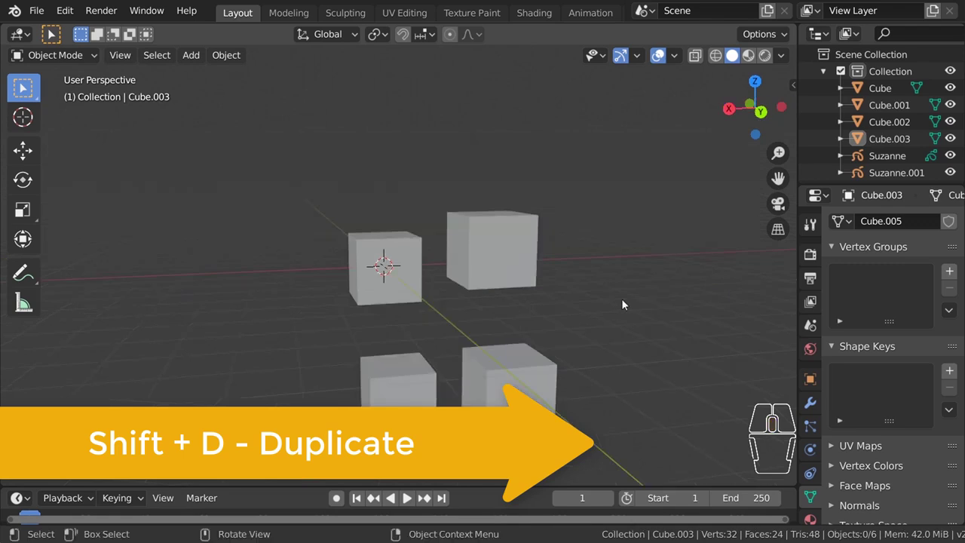
pyautogui.click(528, 255)
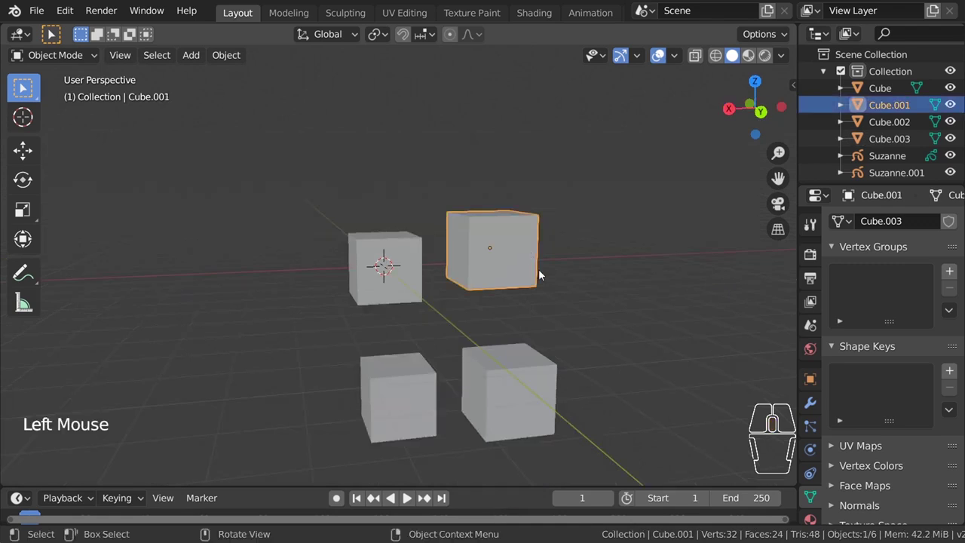
pyautogui.hotkey('shift', 'd')
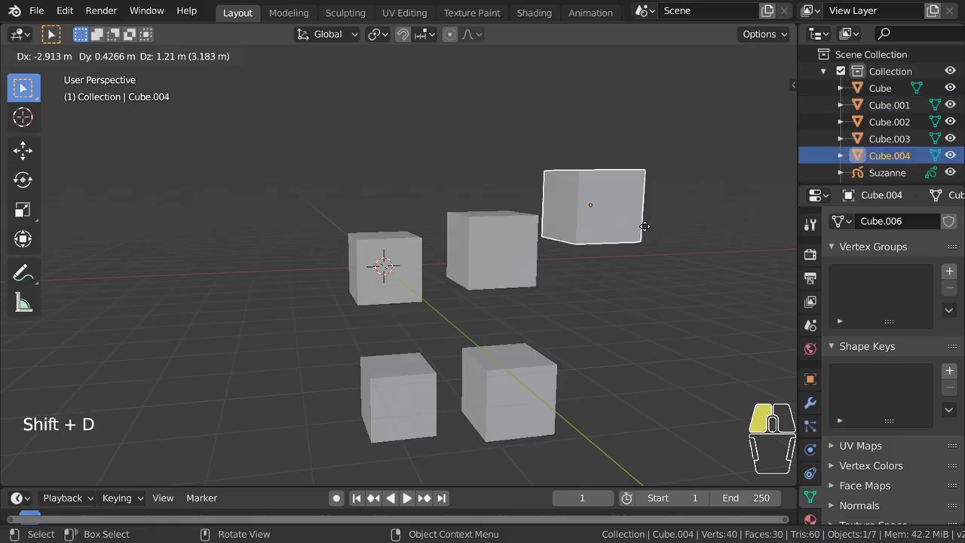
pyautogui.click(638, 218)
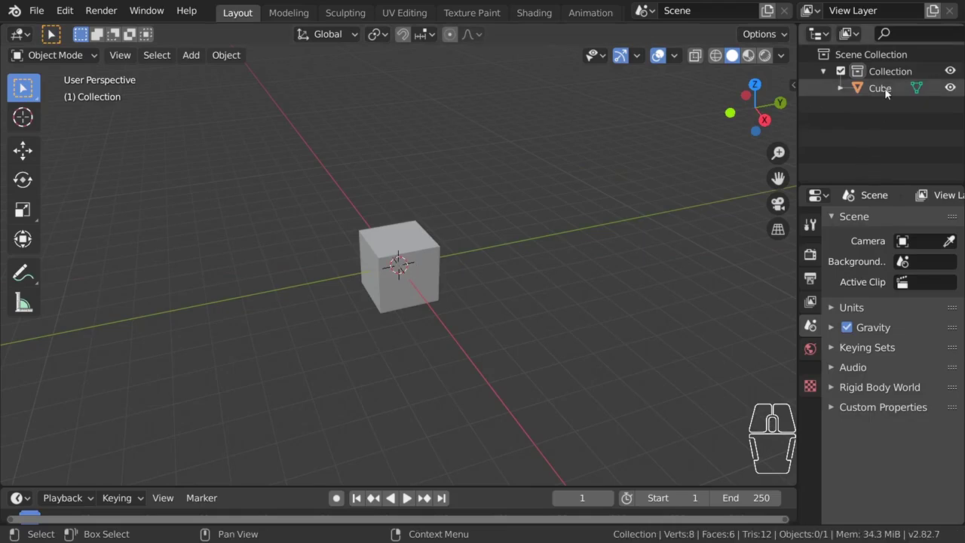
# Duplicate the single cube at the 3D cursor and place the copy at about X 2.19, Y 5.45, Z -0.2 m.
pyautogui.click(402, 281)
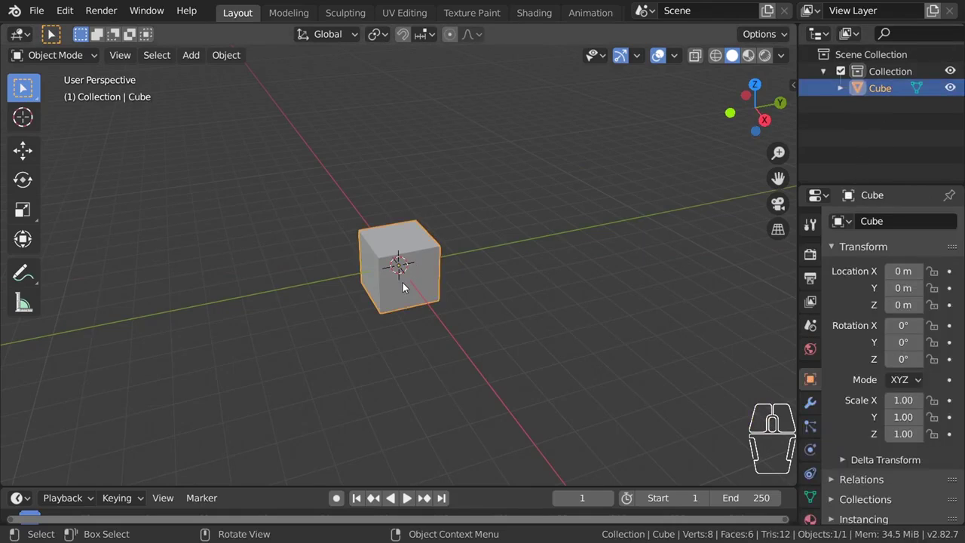
pyautogui.hotkey('shift', 'd')
pyautogui.click(583, 288)
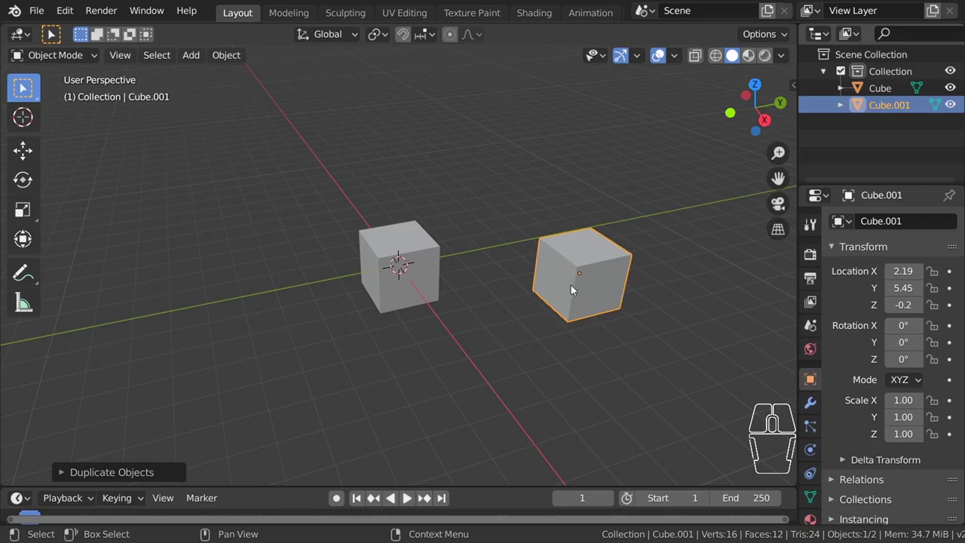
# Make two more cube duplicates below the first pair, placing the last at about X 0.78, Y -4.8, Z -4.2 m.
pyautogui.hotkey('shift', 'd')
pyautogui.click(569, 413)
pyautogui.click(317, 417)
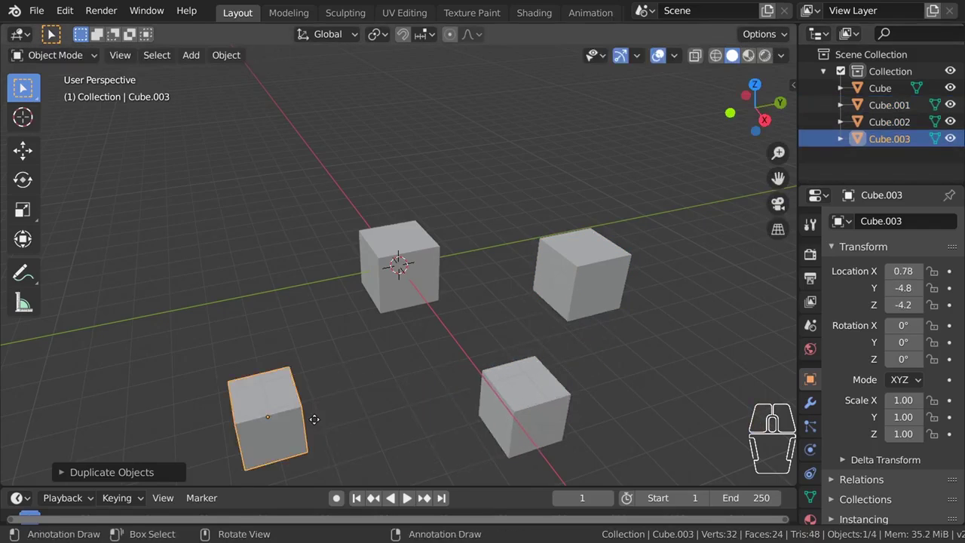
# Make three more cube duplicates in turn, placing the last at about X -1.6, Y 1.48, Z 3.55 m.
pyautogui.hotkey('shift', 'd')
pyautogui.click(262, 274)
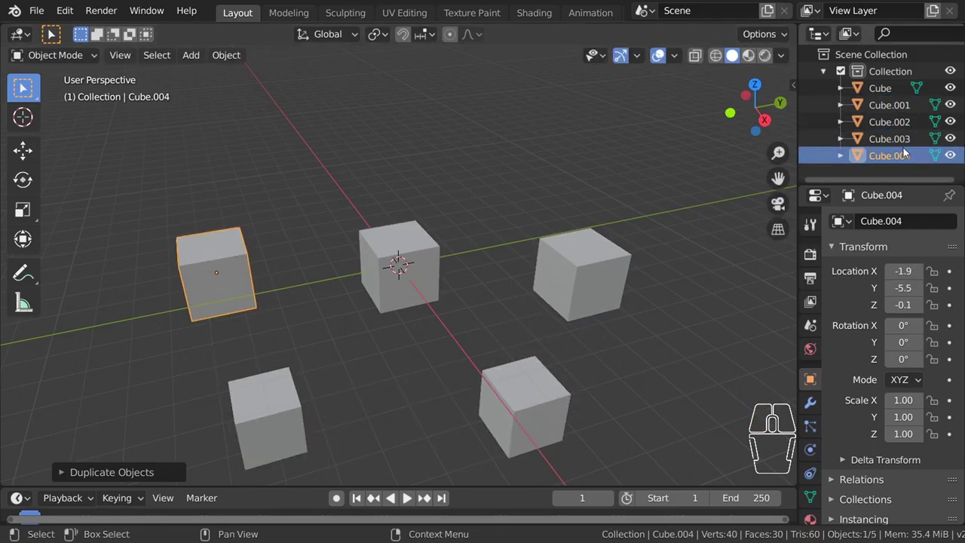
pyautogui.hotkey('shift', 'd')
pyautogui.click(368, 164)
pyautogui.hotkey('shift', 'd')
pyautogui.click(459, 151)
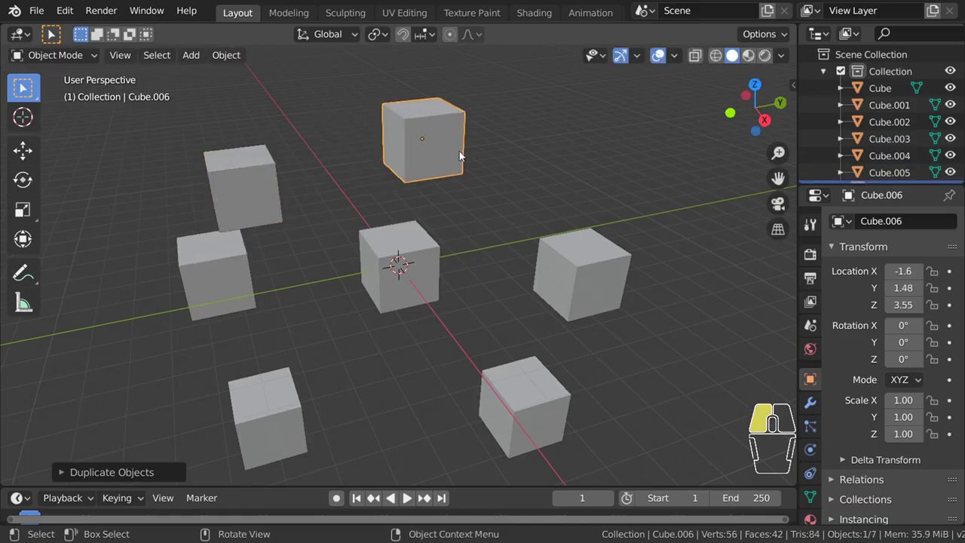
# Duplicate the cube three more times, spreading the copies out along the positive Y side of the scene.
pyautogui.hotkey('shift', 'd')
pyautogui.click(628, 157)
pyautogui.hotkey('shift', 'd')
pyautogui.click(725, 347)
pyautogui.hotkey('shift', 'd')
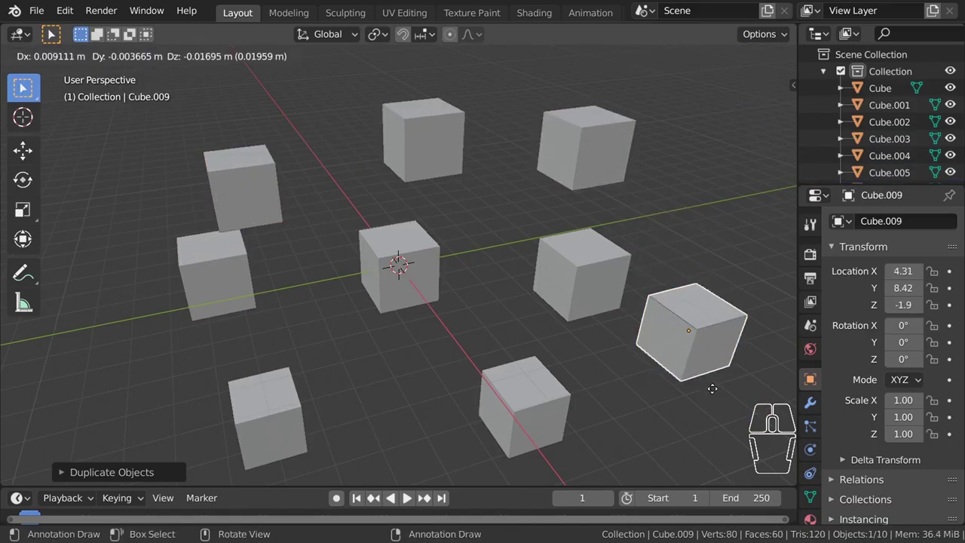
pyautogui.click(682, 441)
# Select and delete all cubes in the scene.
pyautogui.moveTo(323, 302); pyautogui.dragTo(445, 298, button='middle')
pyautogui.press('a')
pyautogui.press('Delete')
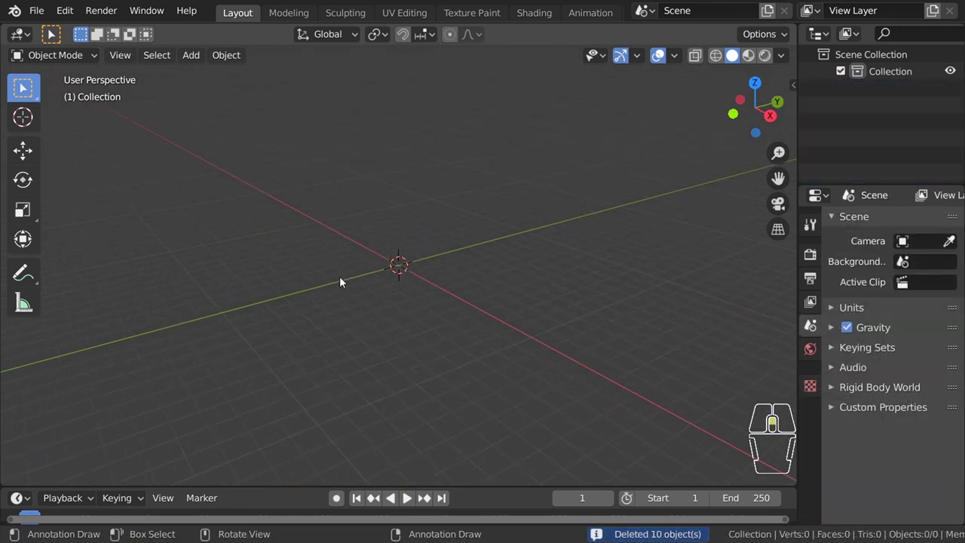
# Add a new cube at the 3D cursor and scatter 20 duplicates around it, placing the last at about X 7.83, Y 13.4, Z 2.39 m.
pyautogui.hotkey('shift', 'a')
pyautogui.hotkey('shift', 'd')
pyautogui.click(517, 422)
pyautogui.hotkey('shift', 'd')
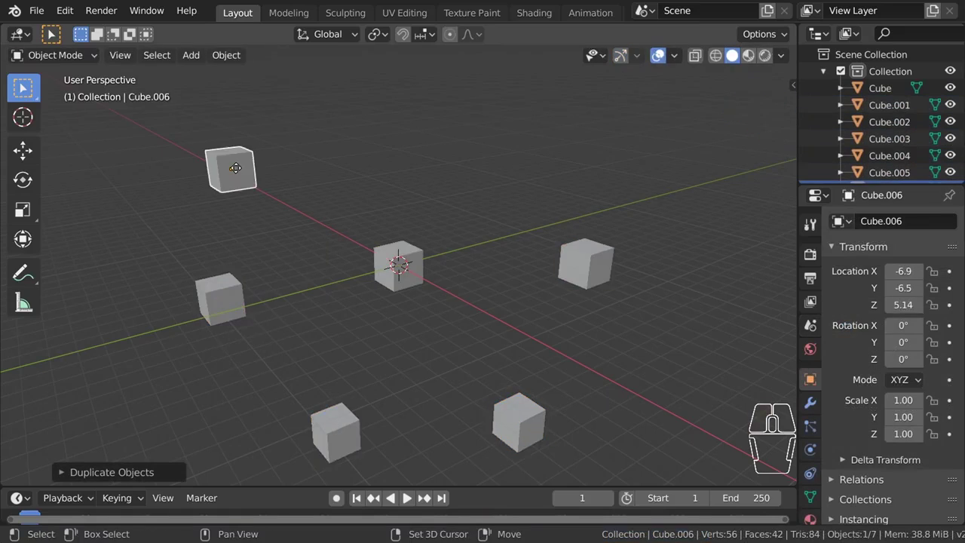
pyautogui.click(587, 144)
pyautogui.hotkey('shift', 'd')
pyautogui.click(665, 444)
pyautogui.hotkey('shift', 'd')
pyautogui.click(382, 374)
pyautogui.hotkey('shift', 'd')
pyautogui.click(161, 422)
pyautogui.hotkey('shift', 'd')
pyautogui.click(134, 252)
pyautogui.hotkey('shift', 'd')
pyautogui.click(461, 213)
pyautogui.hotkey('shift', 'd')
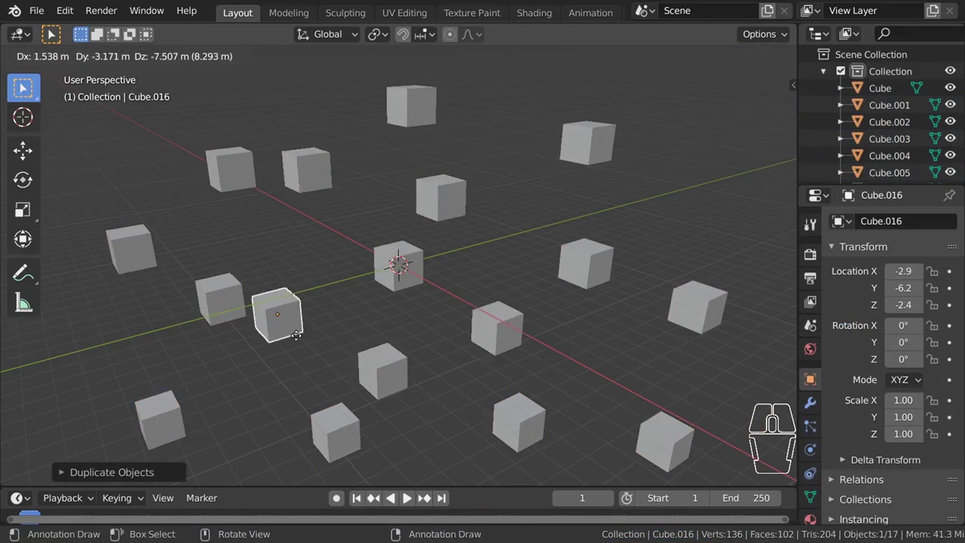
pyautogui.click(898, 234)
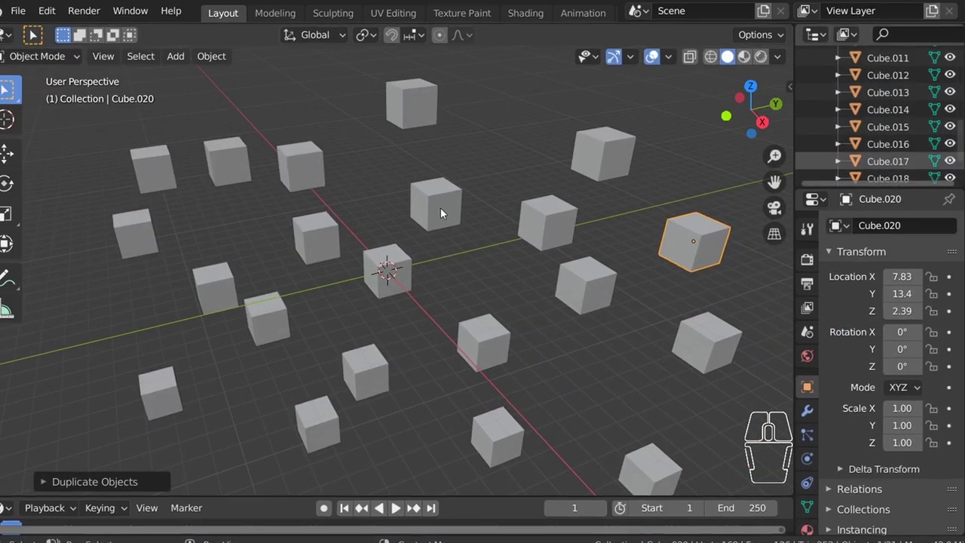
# Select Cube.013, the cube just above and behind the 3D cursor, and hide it in the viewport.
pyautogui.scroll(-3, 754, 275)
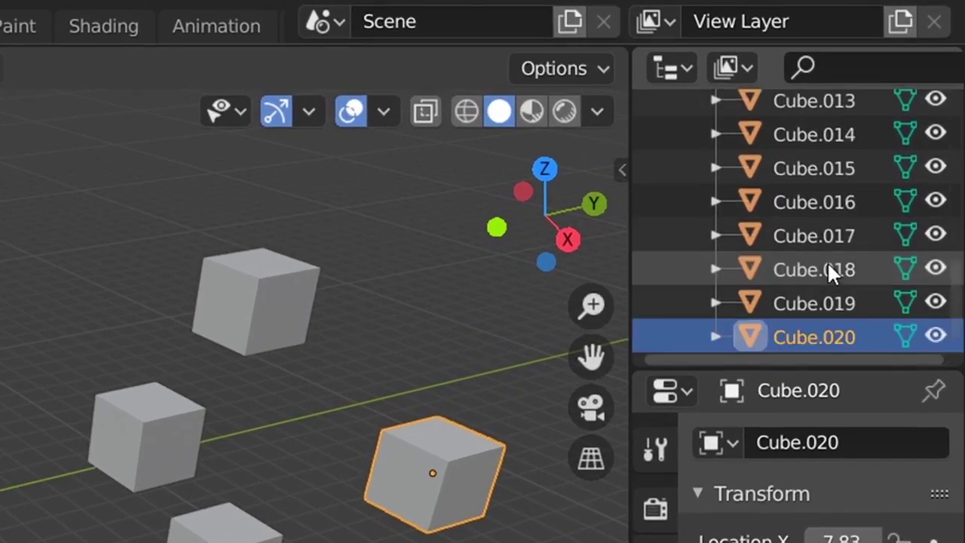
pyautogui.scroll(5, 821, 348)
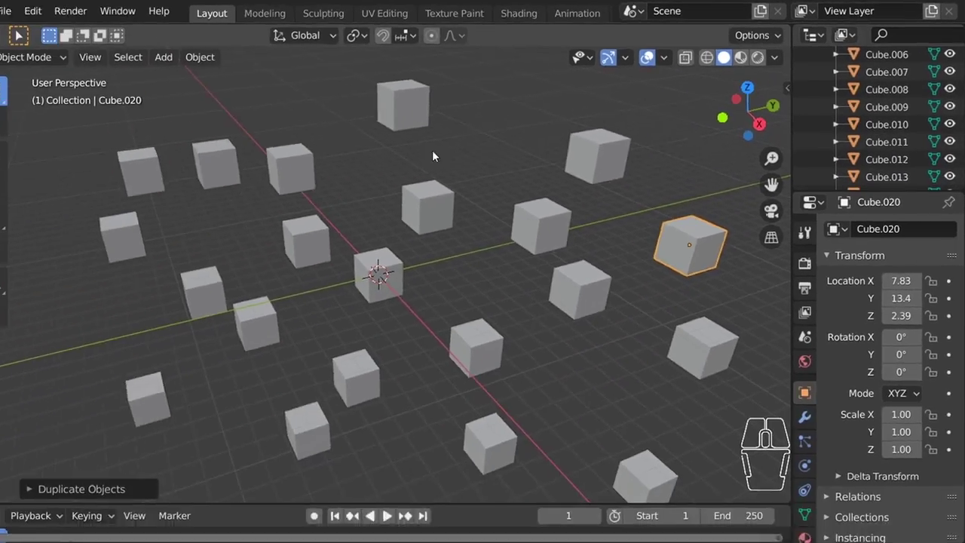
pyautogui.moveTo(431, 157); pyautogui.dragTo(392, 259, button='middle')
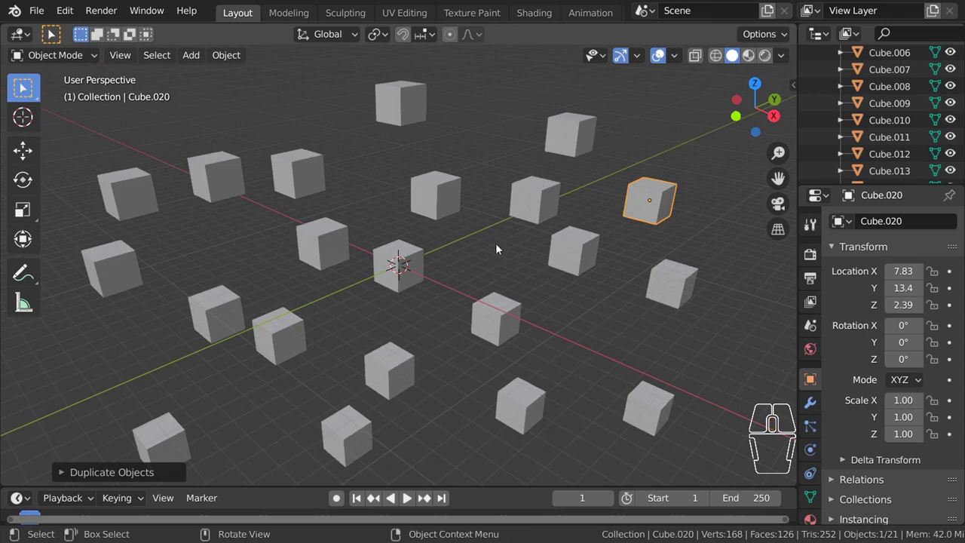
pyautogui.click(447, 194)
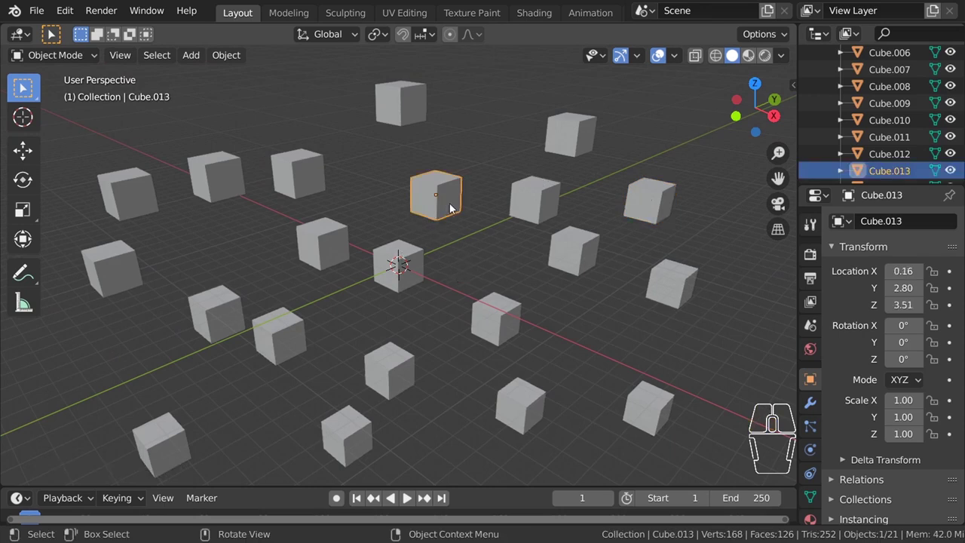
pyautogui.click(227, 55)
pyautogui.moveTo(296, 522)
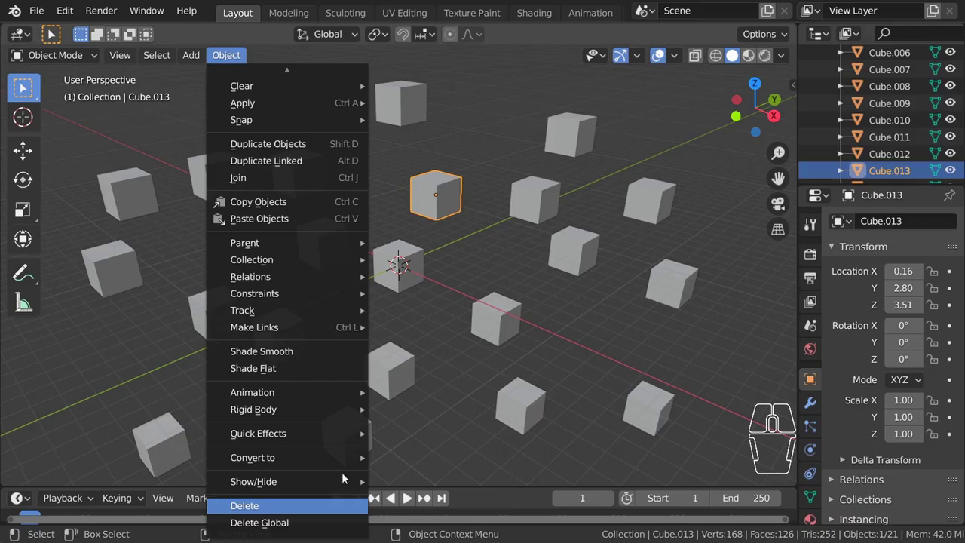
pyautogui.click(470, 463)
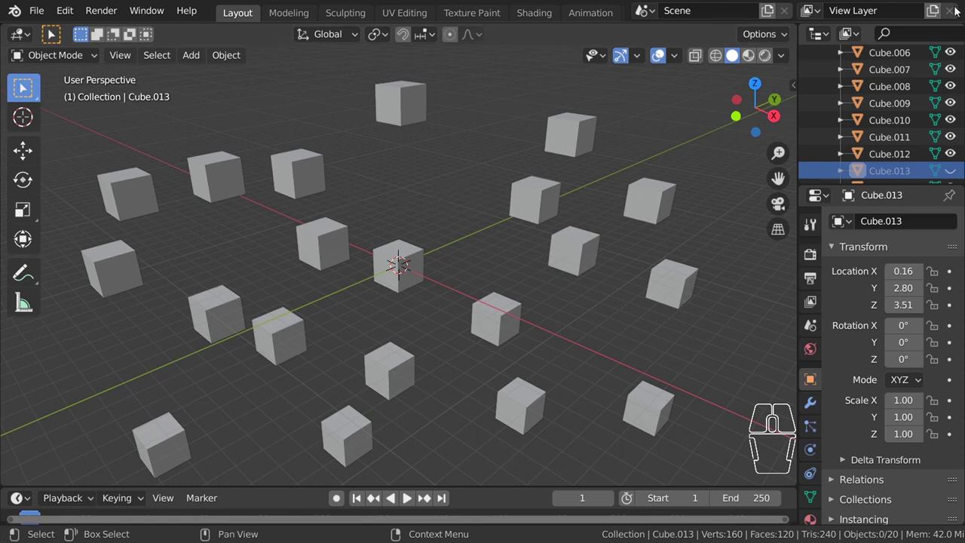
# Toggle the visibility of Cube.015 off and on, then show Cube.013 and hide it again.
pyautogui.scroll(-4, 931, 112)
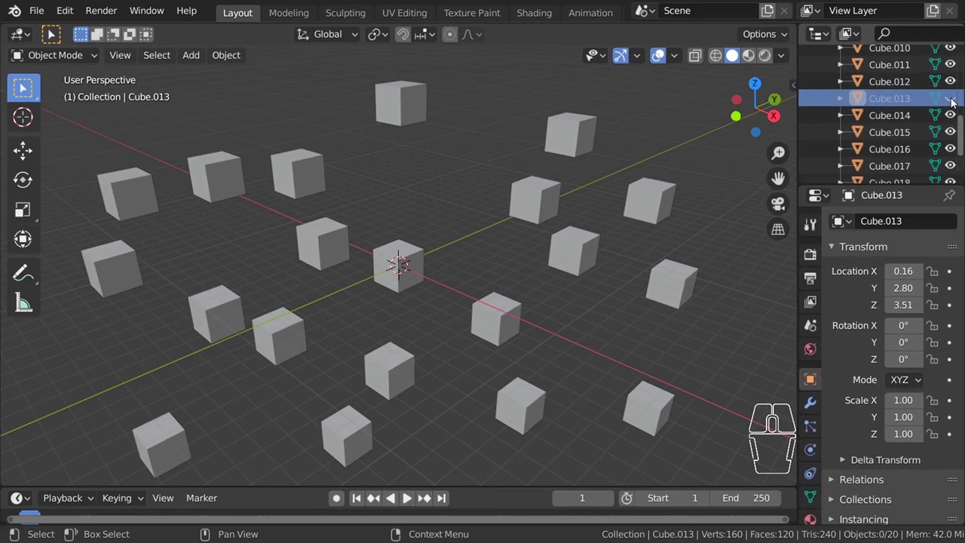
pyautogui.click(947, 131)
pyautogui.click(947, 131)
pyautogui.click(952, 98)
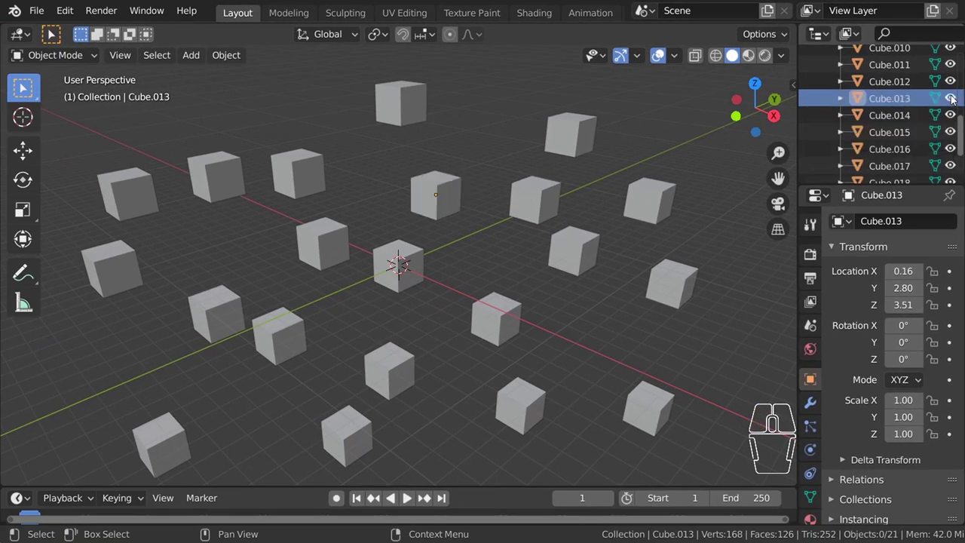
pyautogui.click(951, 98)
# Toggle the visibility of Cube.014 and Cube.015 off and on, and make Cube.013 visible again.
pyautogui.click(950, 115)
pyautogui.click(950, 115)
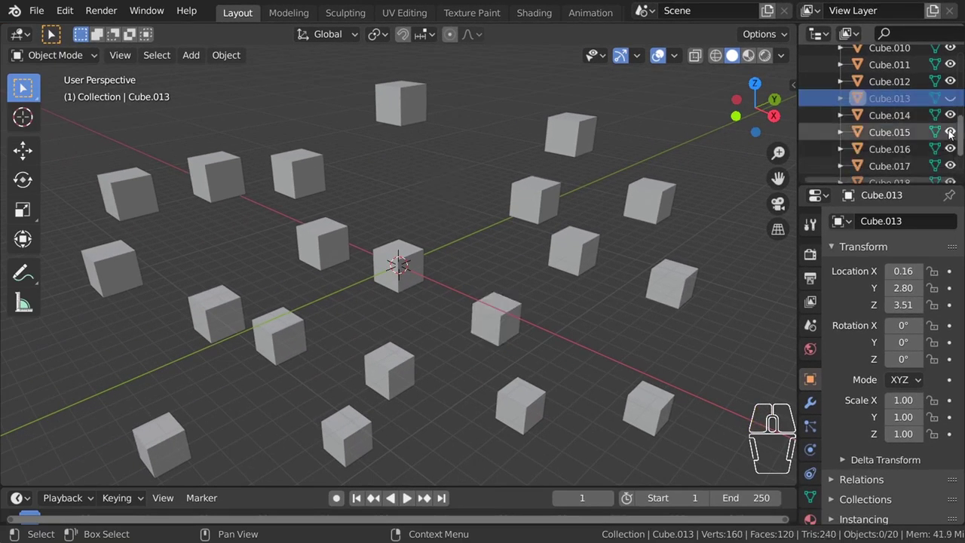
pyautogui.click(951, 132)
pyautogui.click(950, 132)
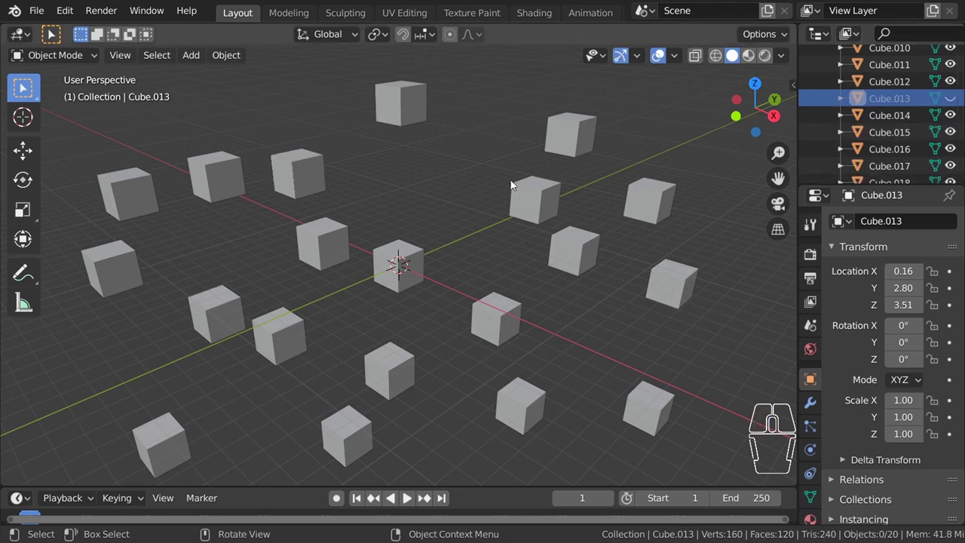
pyautogui.click(950, 132)
pyautogui.click(950, 132)
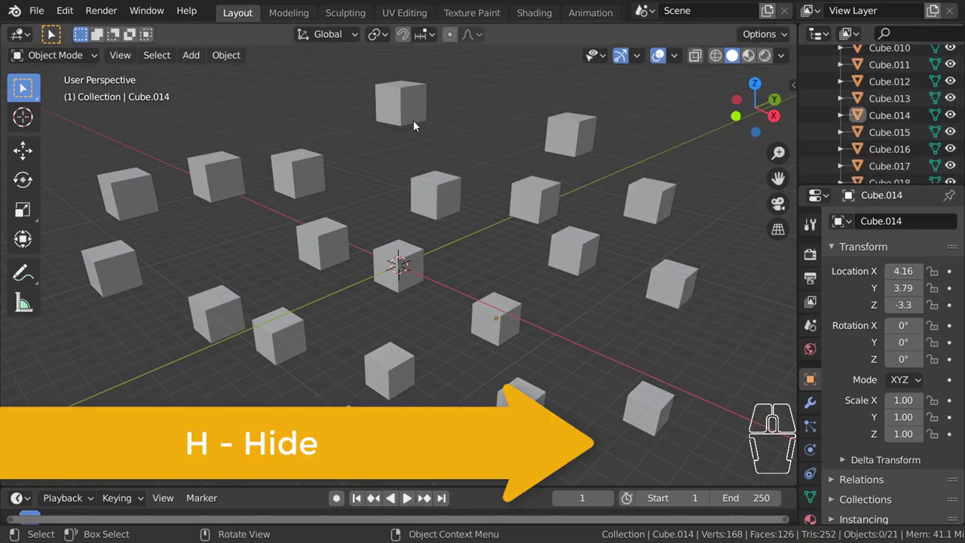
# Hide the highest cube, Cube.006, and unhide all hidden objects.
pyautogui.click(414, 120)
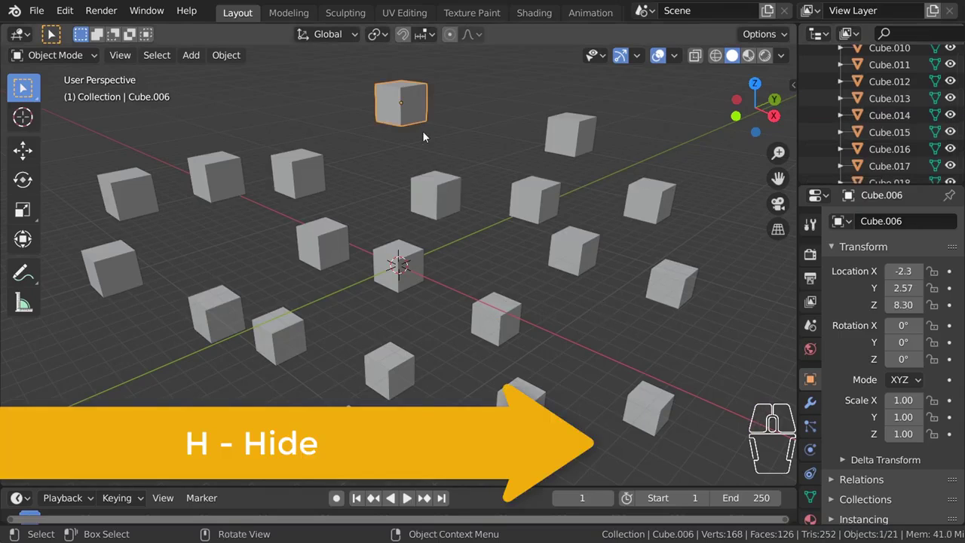
pyautogui.press('h')
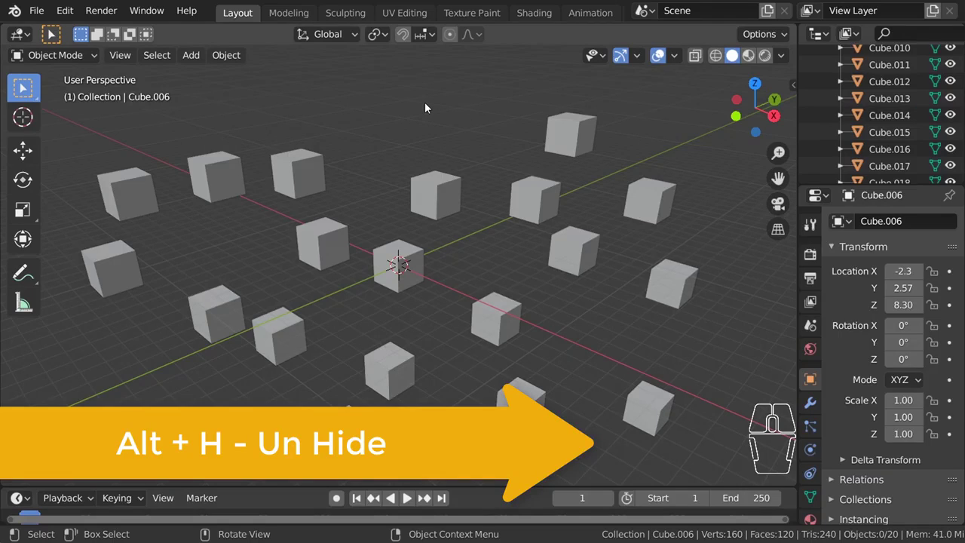
pyautogui.hotkey('alt', 'h')
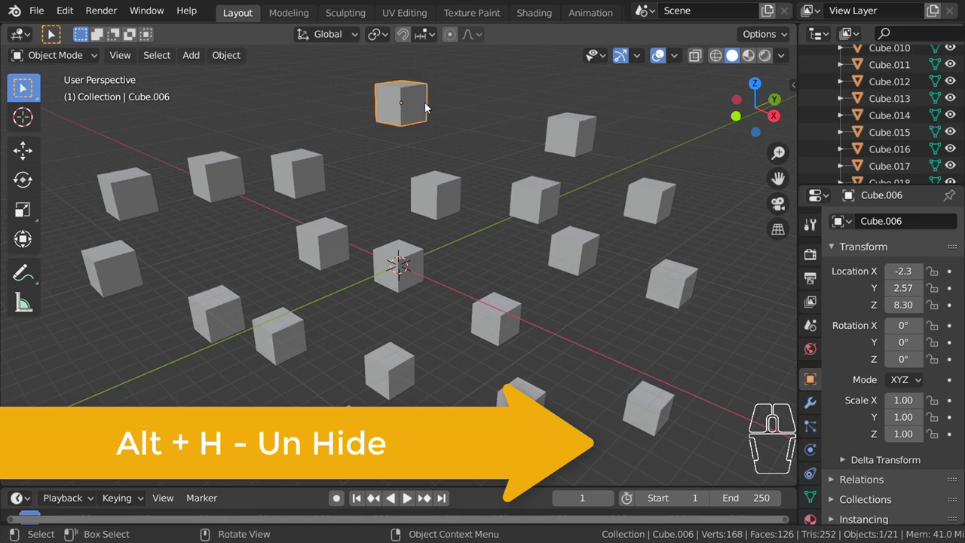
# Select the original cube at the 3D cursor, hide it and bring it back into view.
pyautogui.scroll(7, 420, 294)
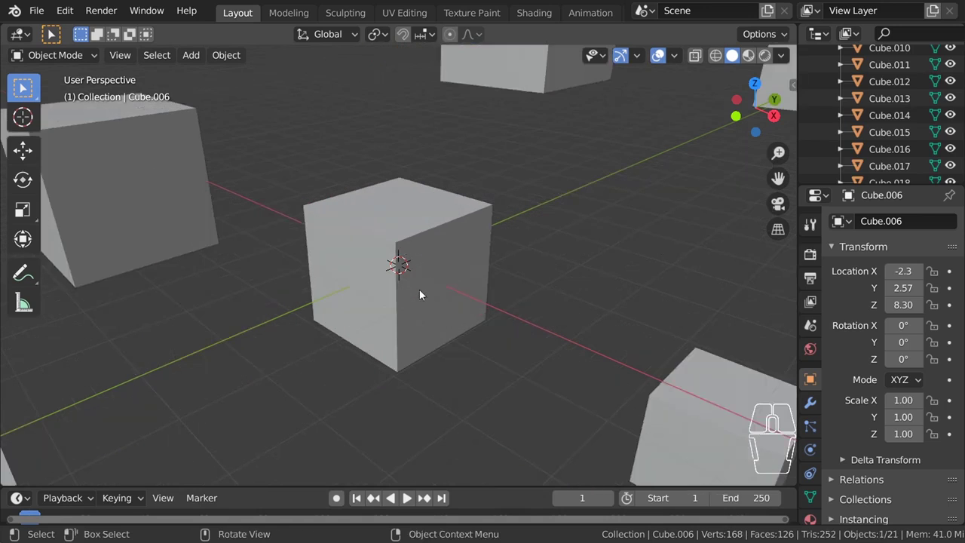
pyautogui.scroll(-2, 414, 294)
pyautogui.click(416, 294)
pyautogui.click(537, 313)
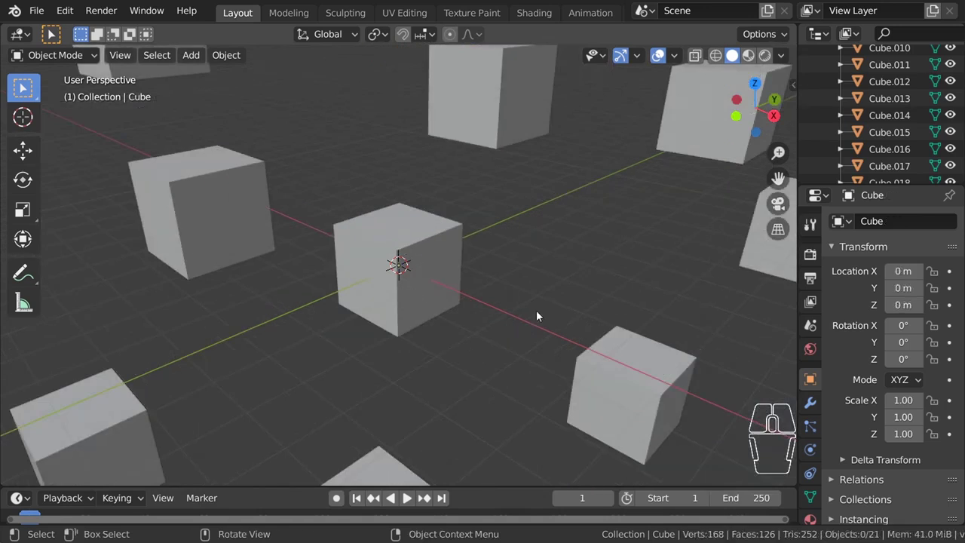
pyautogui.click(433, 270)
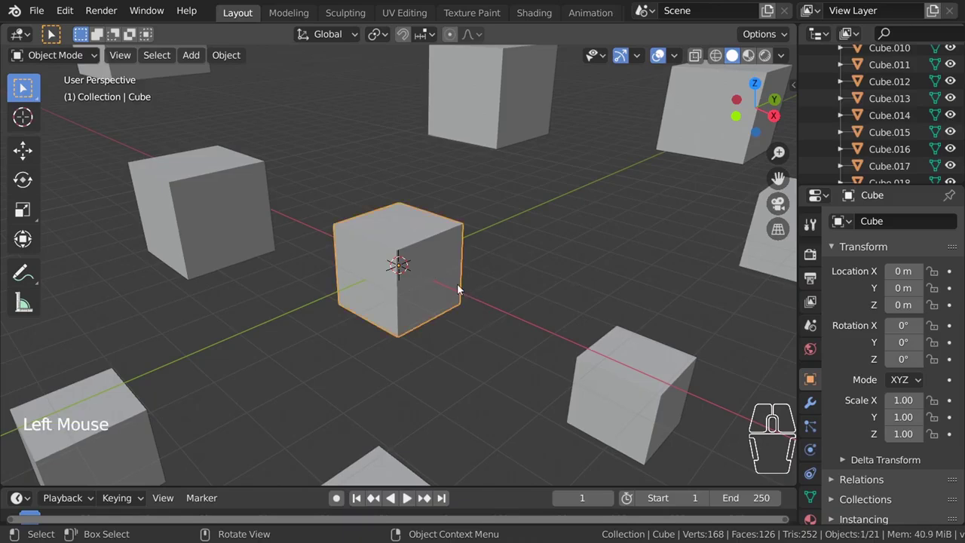
pyautogui.press('h')
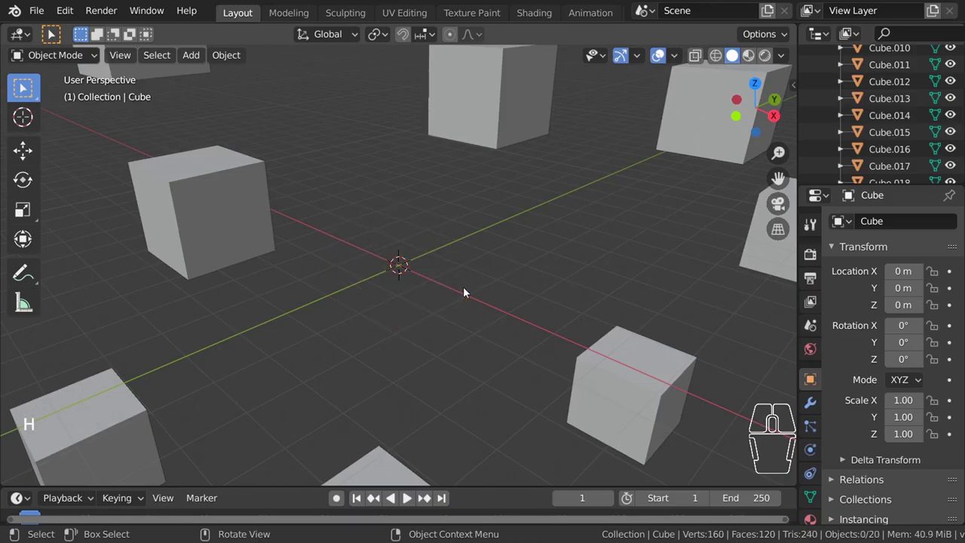
pyautogui.hotkey('alt', 'h')
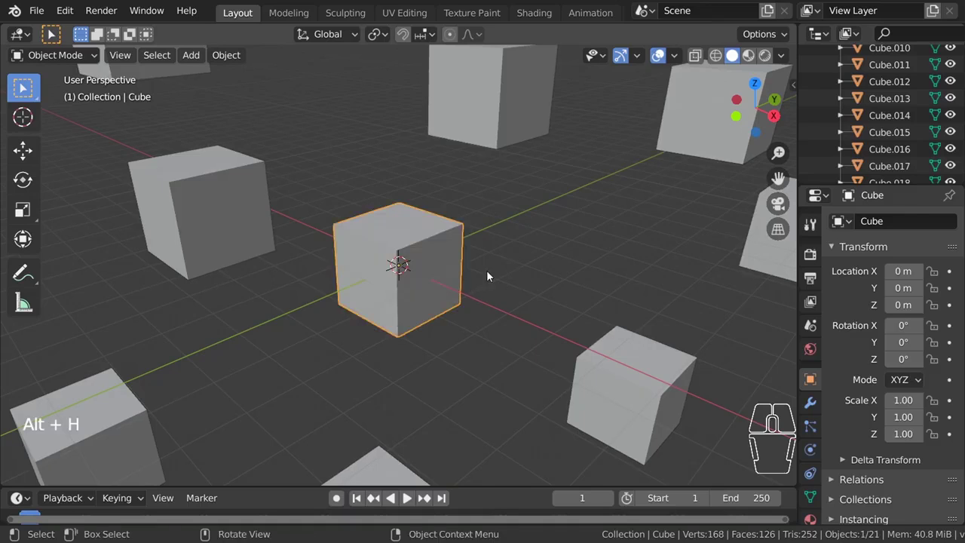
# Examine the scattered cubes around the origin from different angles and distances, with the central cube selected.
pyautogui.scroll(-5, 480, 234)
pyautogui.moveTo(492, 240); pyautogui.dragTo(538, 211, button='middle')
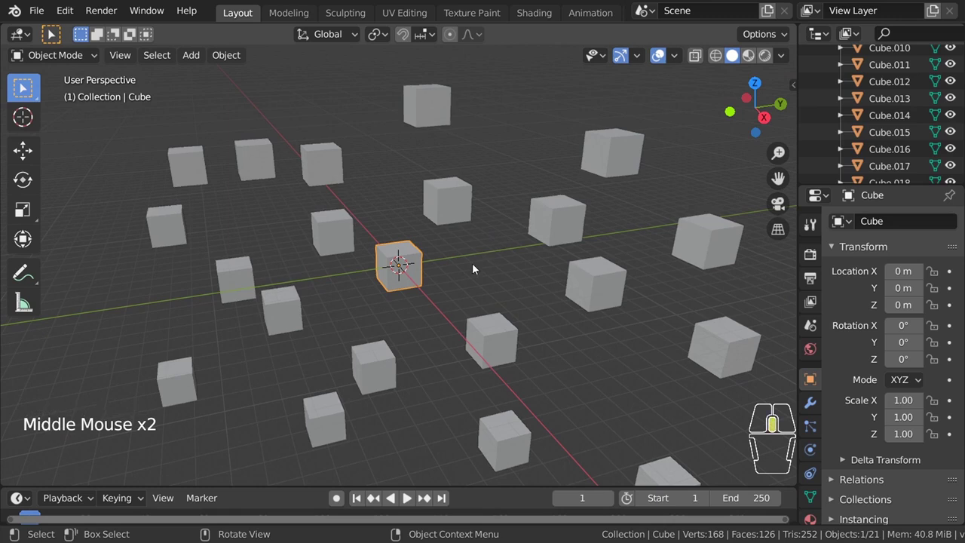
pyautogui.moveTo(473, 262); pyautogui.dragTo(504, 264, button='middle')
pyautogui.scroll(3, 498, 260)
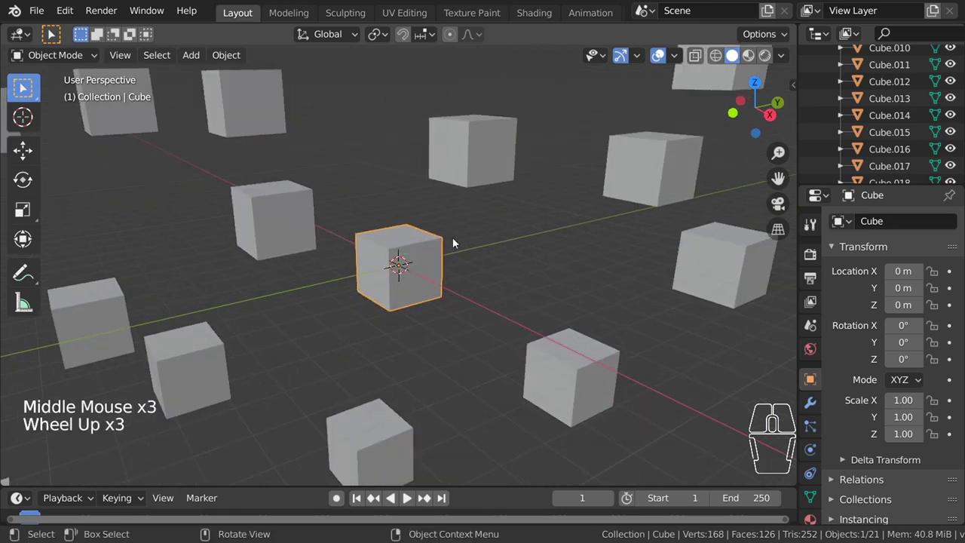
pyautogui.click(400, 255)
pyautogui.scroll(-2, 411, 255)
pyautogui.scroll(1, 463, 326)
pyautogui.scroll(-1, 463, 326)
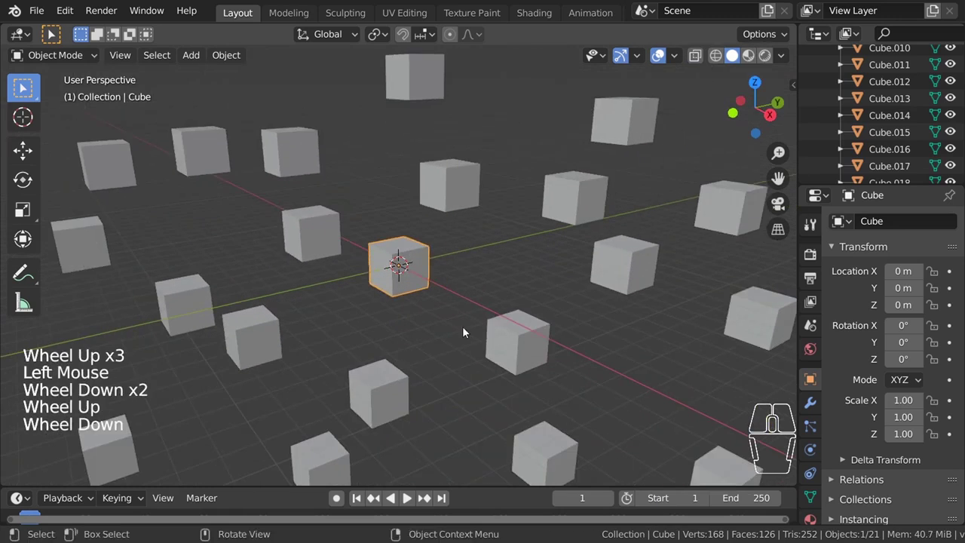
pyautogui.scroll(1, 463, 235)
pyautogui.scroll(-2, 475, 302)
pyautogui.scroll(1, 482, 285)
pyautogui.scroll(-1, 492, 272)
pyautogui.scroll(1, 493, 275)
pyautogui.scroll(-1, 493, 278)
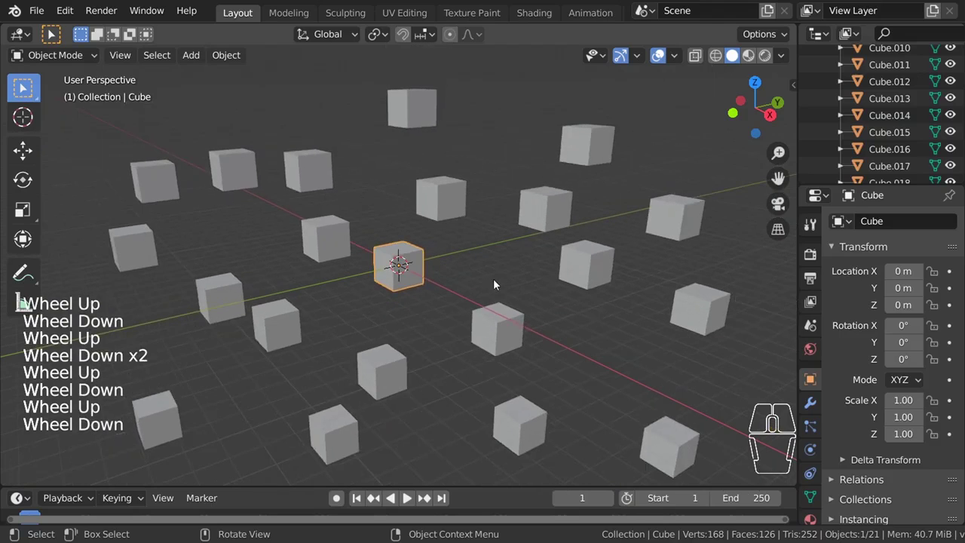
pyautogui.scroll(-2, 493, 281)
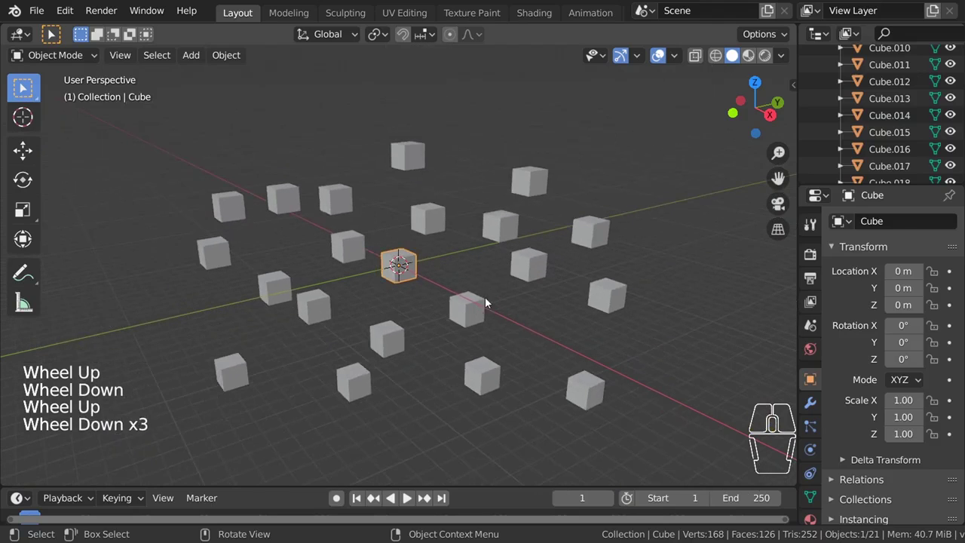
# Select several of the scattered cubes one after another, clear the selection and select the cube at the 3D cursor.
pyautogui.click(483, 297)
pyautogui.click(540, 261)
pyautogui.click(497, 228)
pyautogui.click(428, 218)
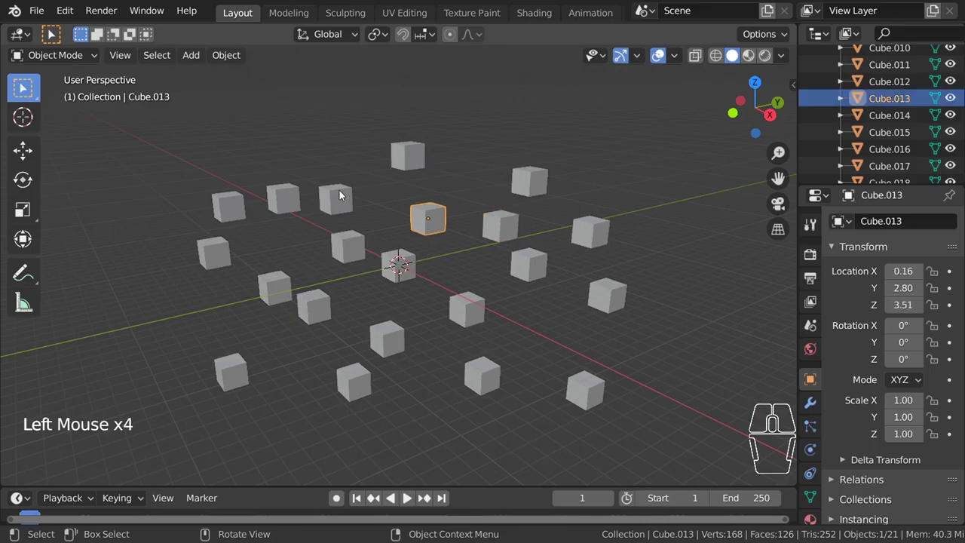
pyautogui.click(335, 199)
pyautogui.click(347, 246)
pyautogui.click(279, 298)
pyautogui.click(315, 314)
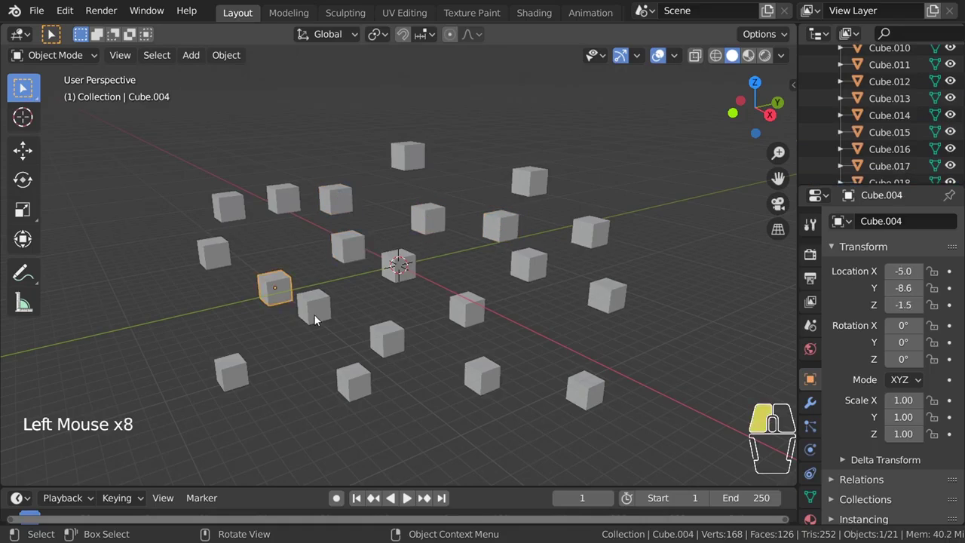
pyautogui.click(219, 255)
pyautogui.click(359, 287)
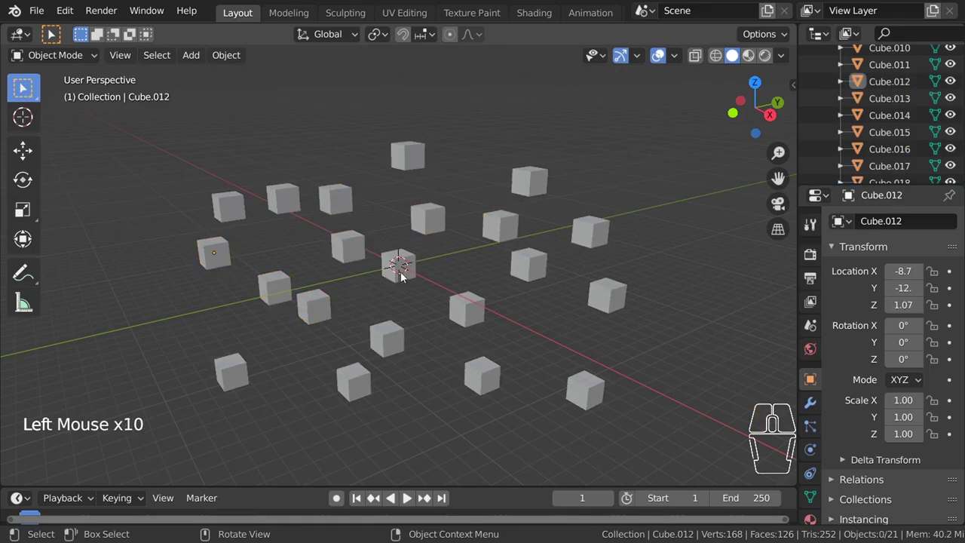
pyautogui.click(403, 274)
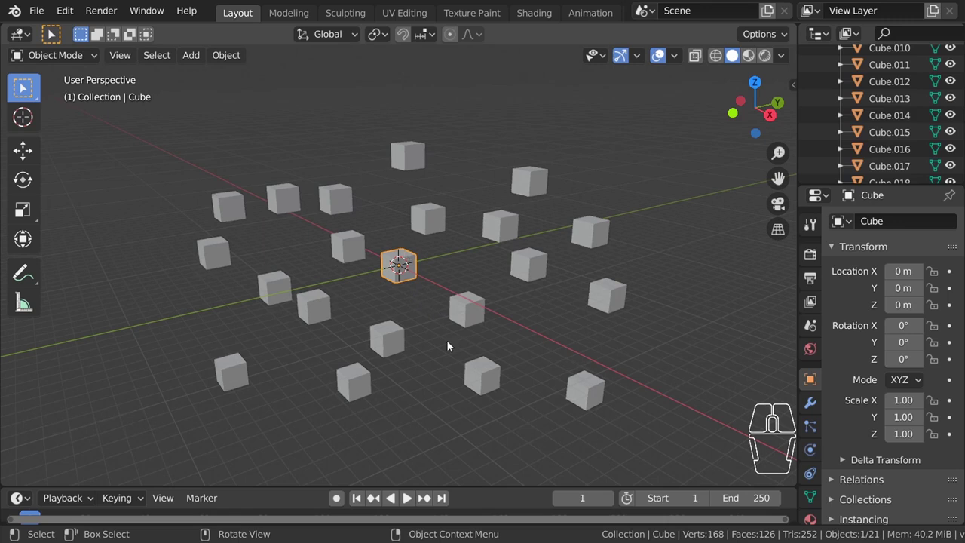
# Hide every cube except the selected one at the 3D cursor.
pyautogui.scroll(5, 447, 341)
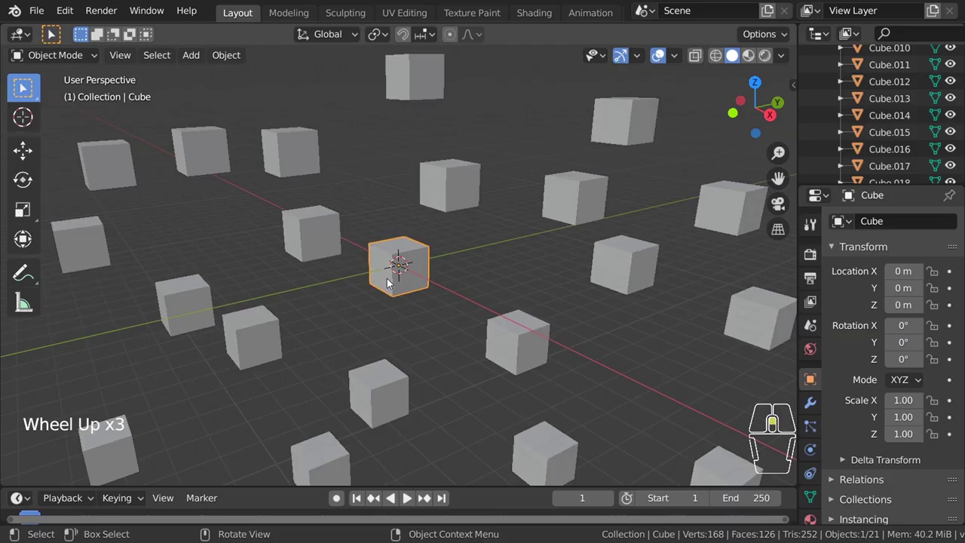
pyautogui.scroll(-1, 398, 277)
pyautogui.scroll(-1, 399, 277)
pyautogui.scroll(5, 403, 277)
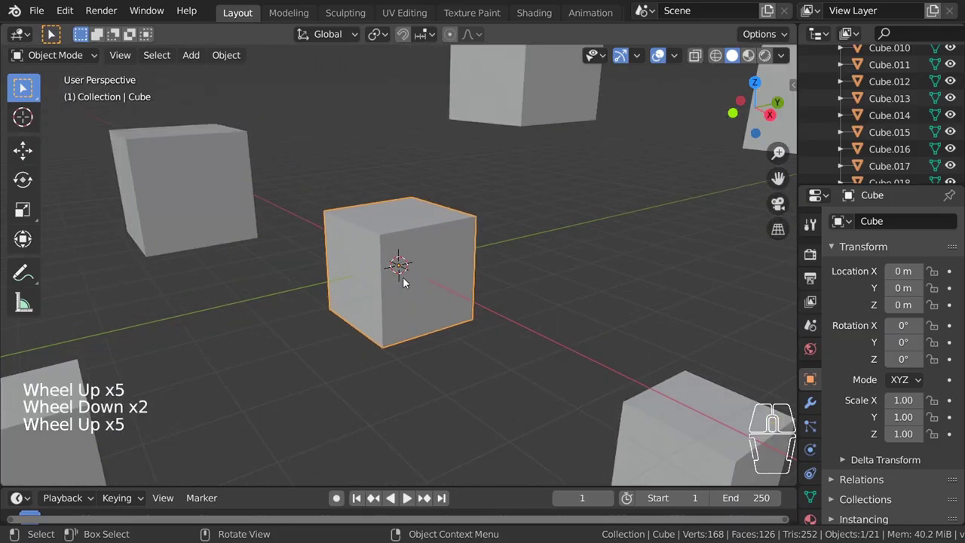
pyautogui.hotkey('shift', 'h')
pyautogui.scroll(-3, 403, 277)
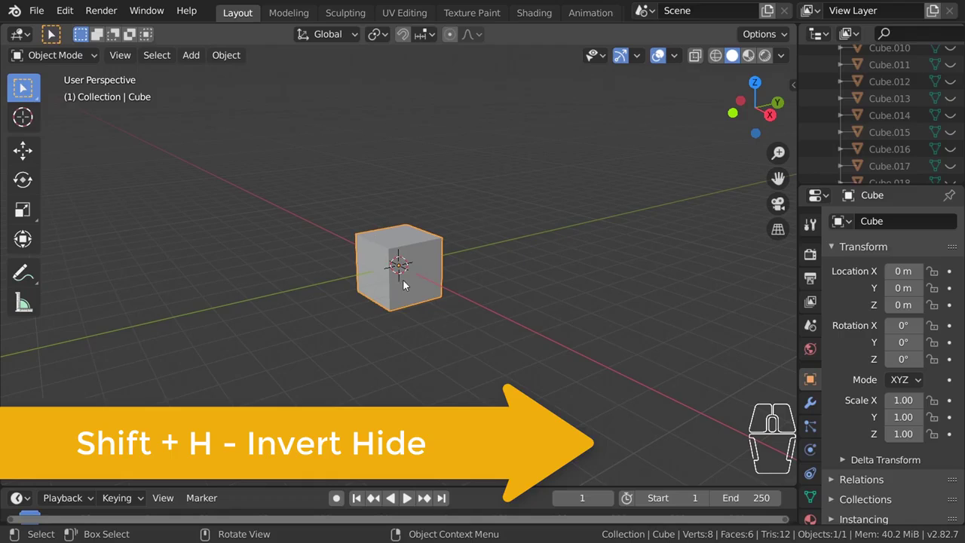
# Unhide all the hidden cubes and clear the selection.
pyautogui.hotkey('alt', 'h')
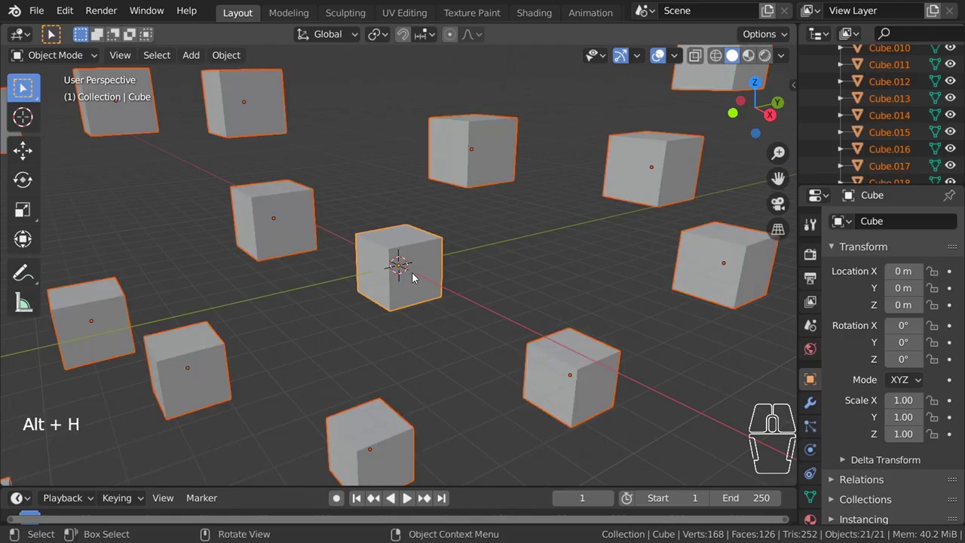
pyautogui.scroll(-4, 415, 275)
pyautogui.click(462, 258)
pyautogui.scroll(-2, 470, 270)
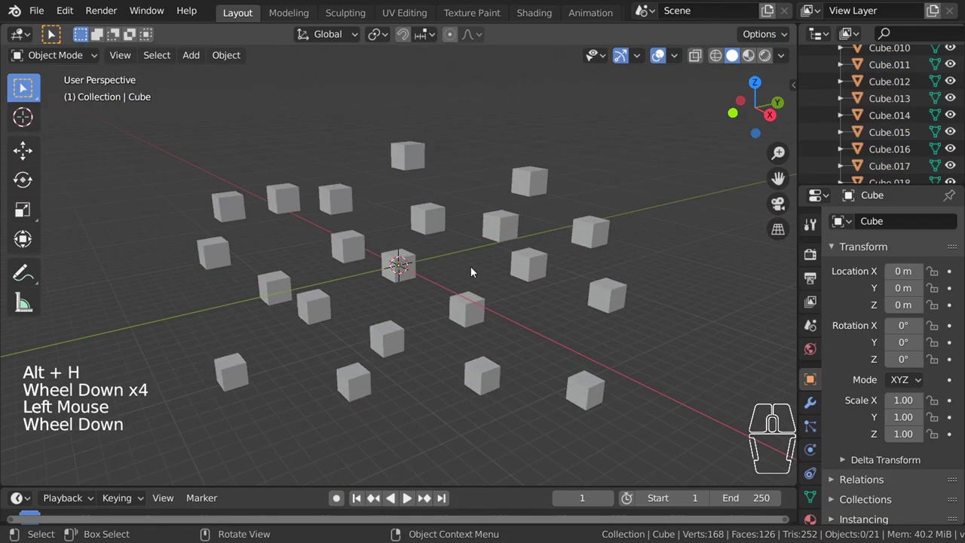
# Select Cube.014 among the scattered cubes and hide all the unselected ones.
pyautogui.moveTo(471, 268); pyautogui.dragTo(517, 248, button='middle')
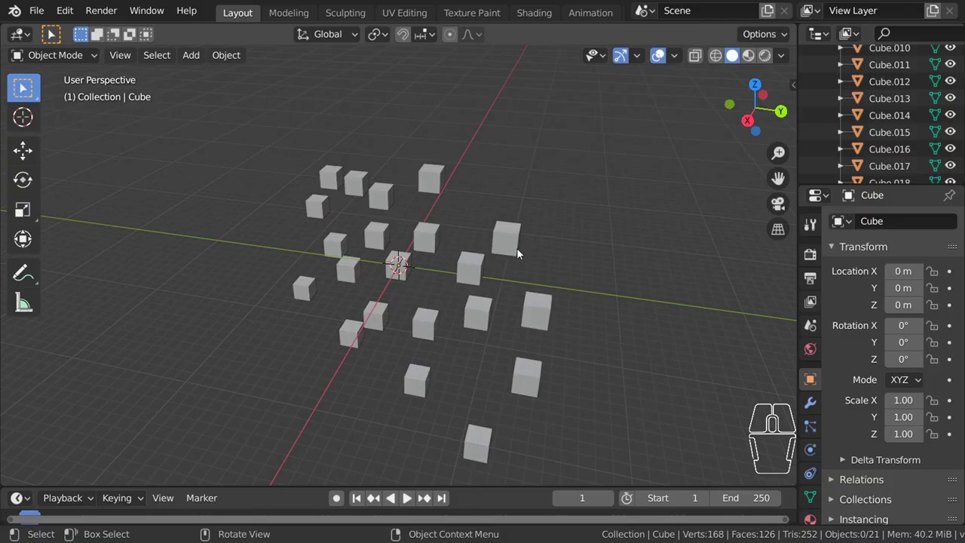
pyautogui.moveTo(517, 254); pyautogui.dragTo(508, 263, button='middle')
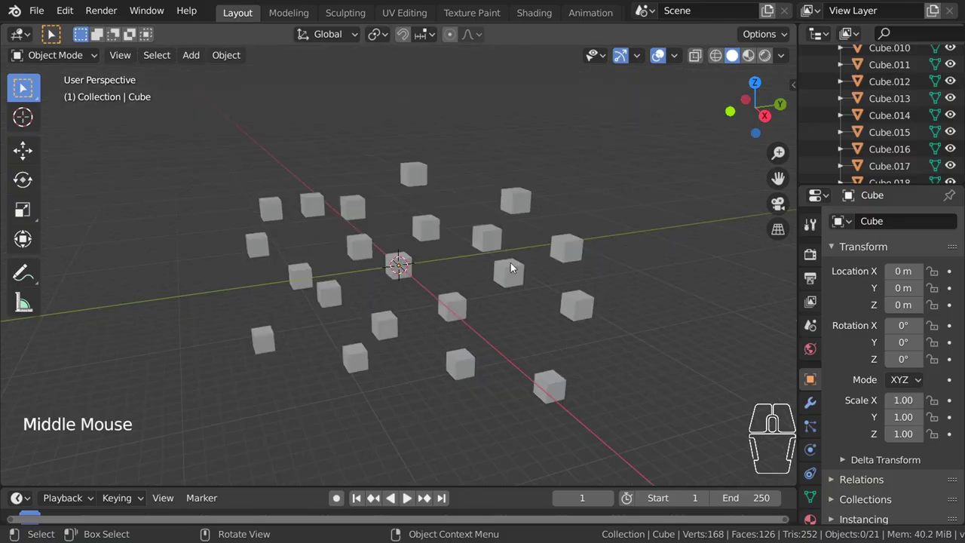
pyautogui.scroll(5, 520, 286)
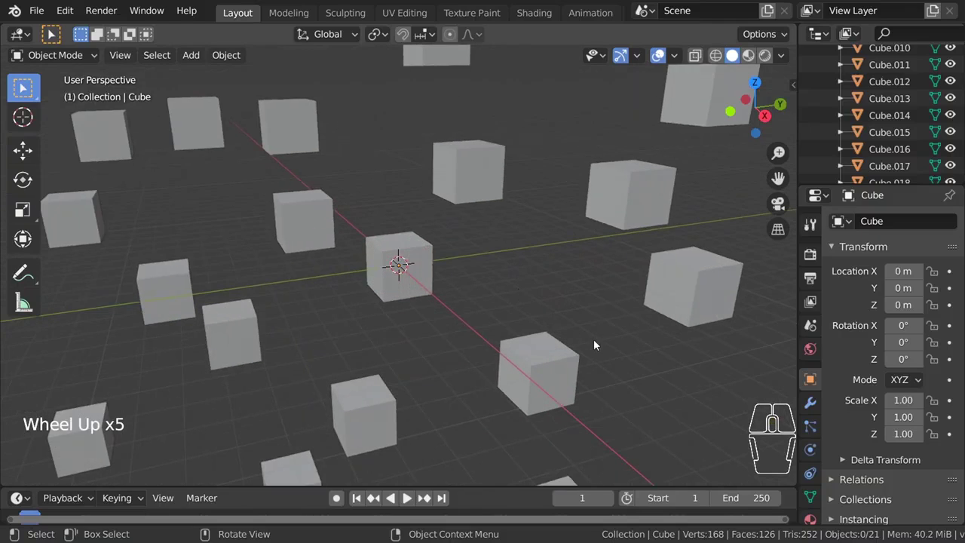
pyautogui.keyDown('shift'); pyautogui.moveTo(594, 346); pyautogui.dragTo(483, 193, button='middle'); pyautogui.keyUp('shift')
pyautogui.click(431, 211)
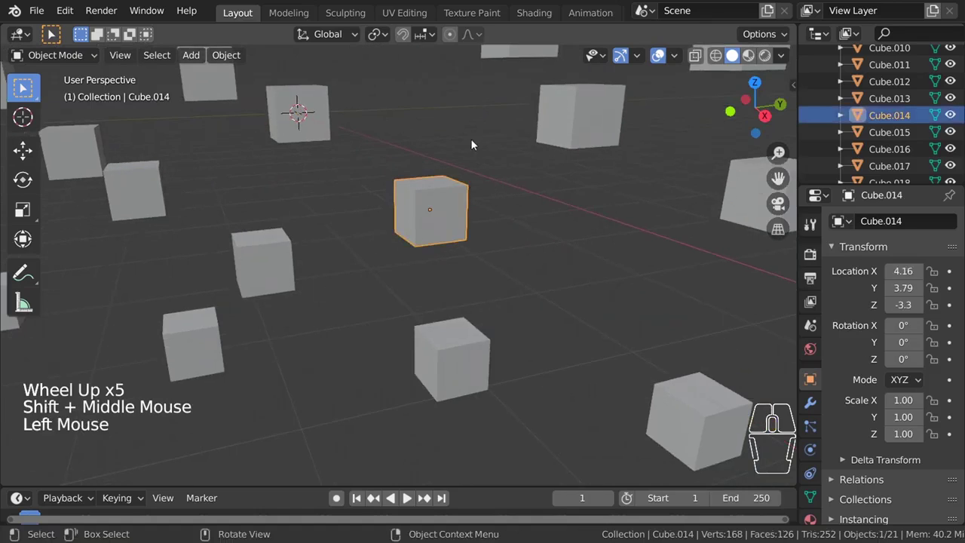
pyautogui.scroll(-3, 443, 186)
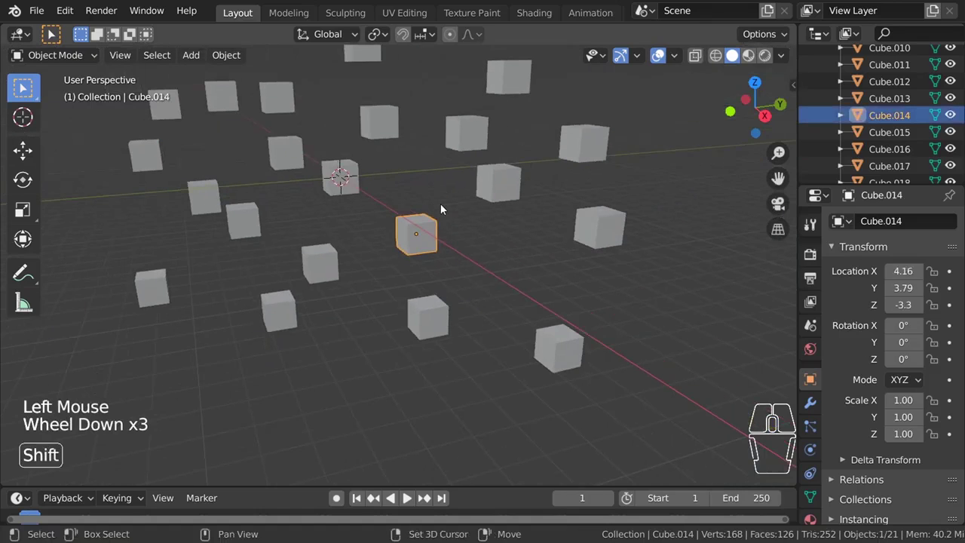
pyautogui.hotkey('shift', 'h')
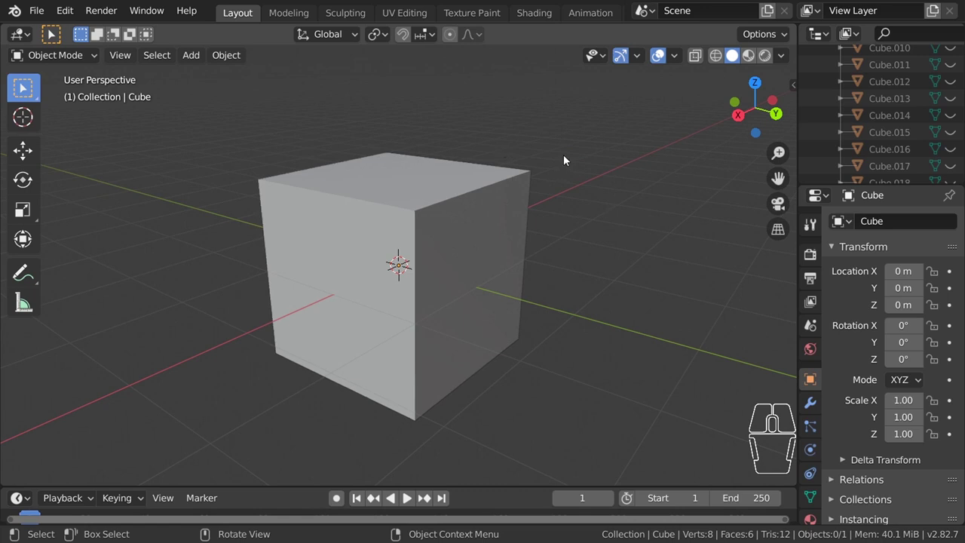
pyautogui.scroll(-3, 543, 185)
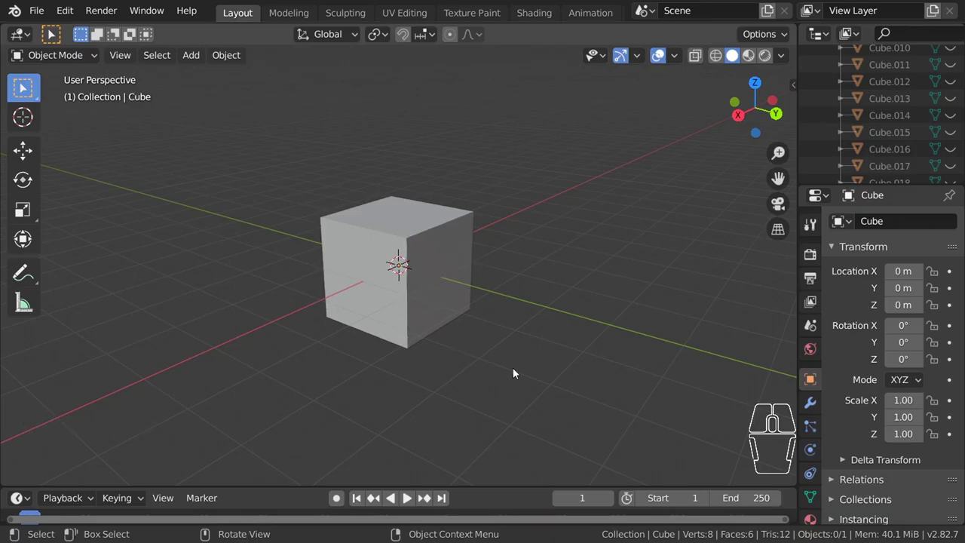
pyautogui.moveTo(298, 210); pyautogui.dragTo(399, 264, button='middle')
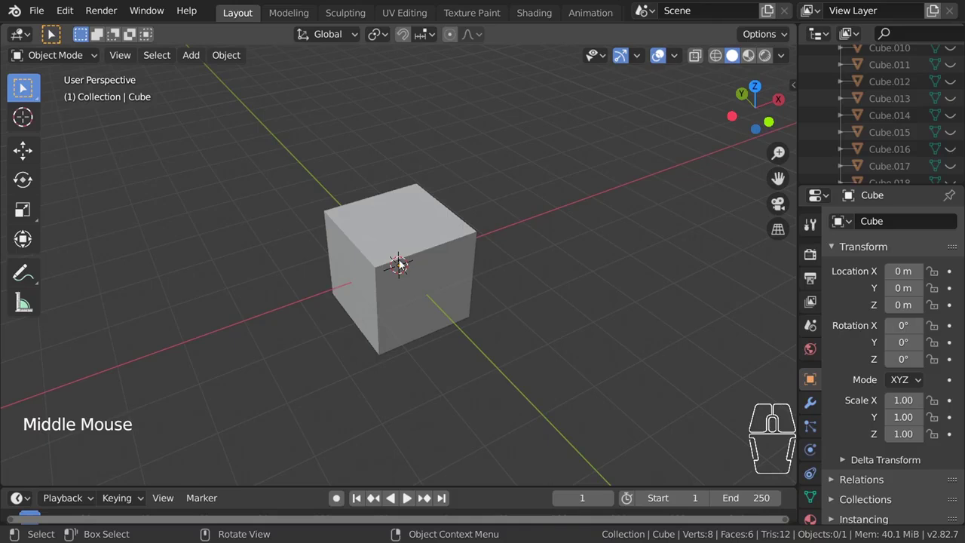
pyautogui.moveTo(276, 219); pyautogui.dragTo(583, 204, button='middle')
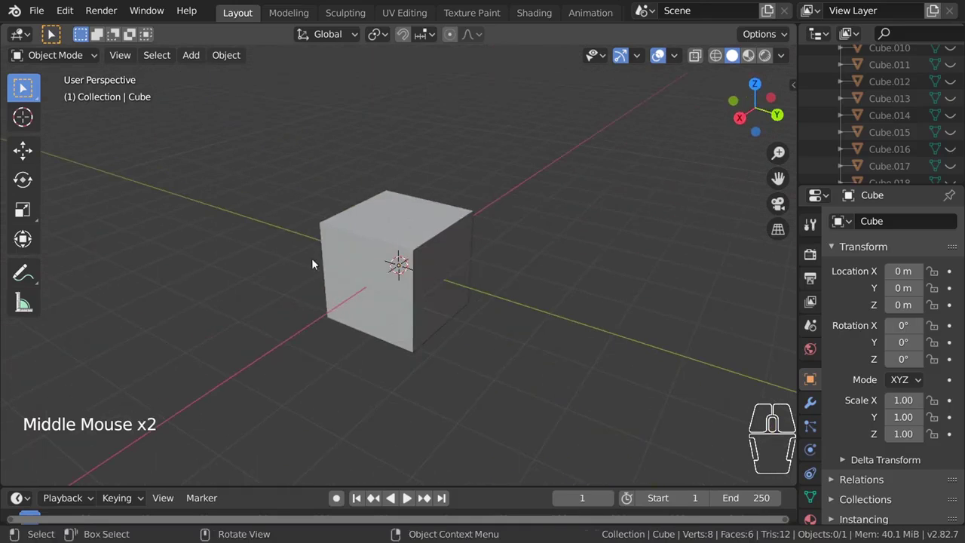